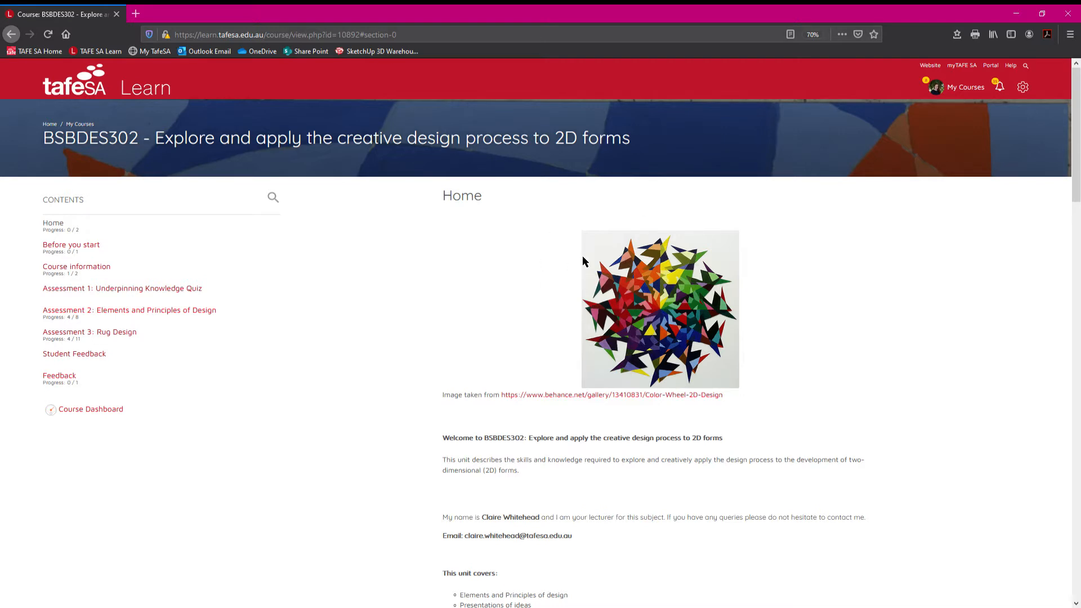
# - Open the Assessment 3: Rug Design section of the course and launch Sketchpad from its Software resources
pyautogui.scroll(-2, 569, 265)
pyautogui.scroll(2, 541, 282)
pyautogui.click(120, 335)
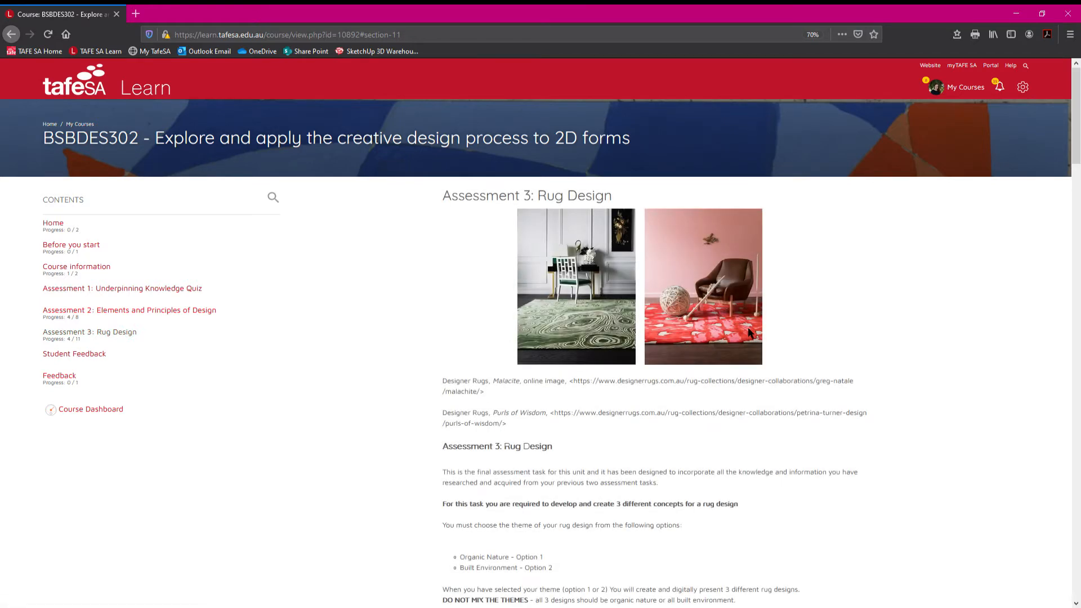
pyautogui.scroll(-10, 755, 332)
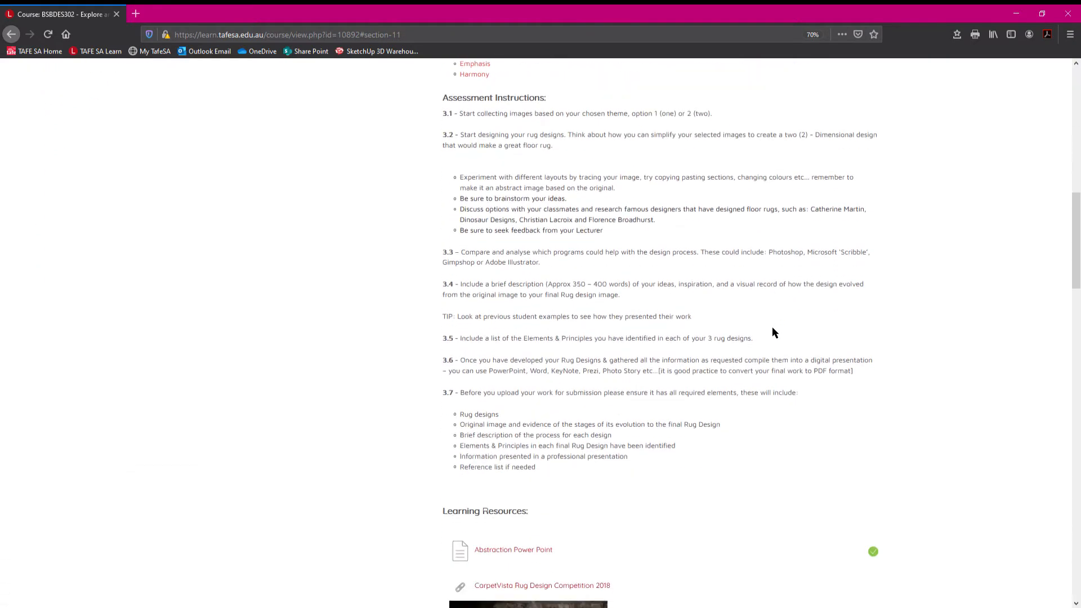
pyautogui.scroll(-9, 773, 332)
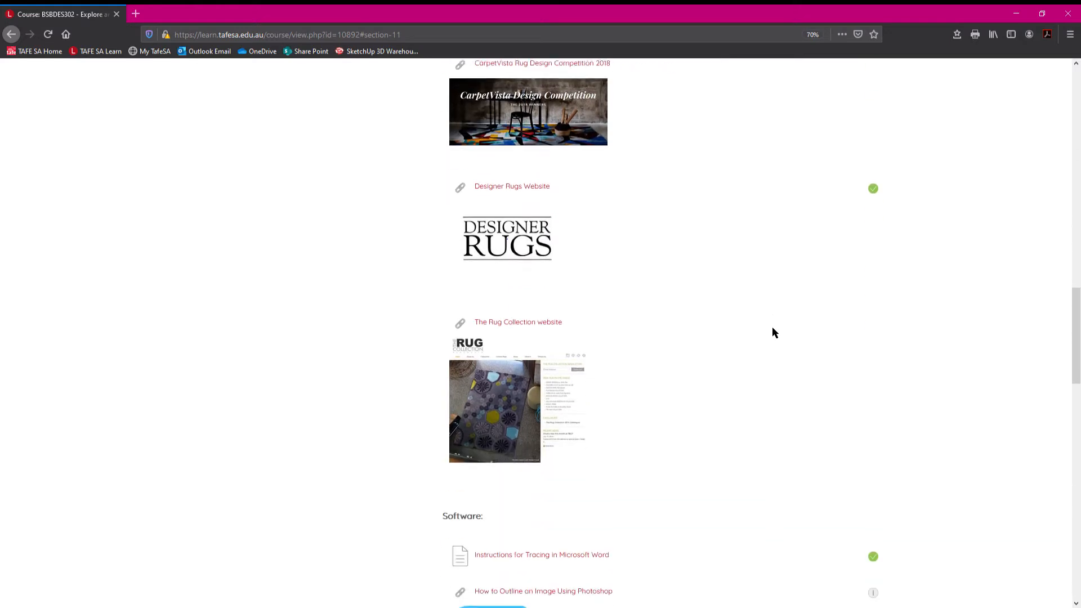
pyautogui.scroll(-7, 774, 333)
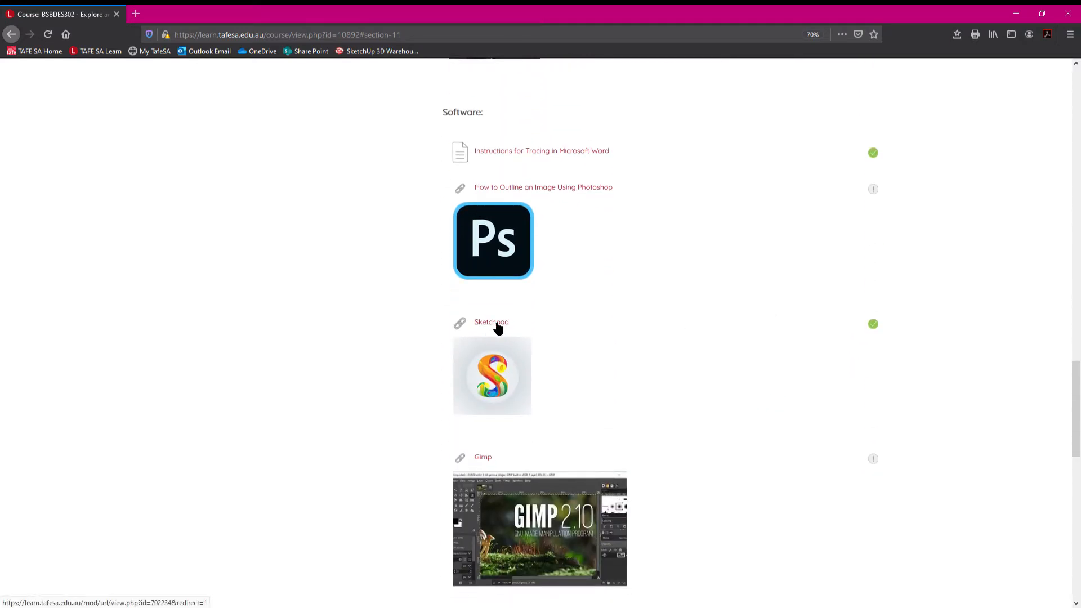
pyautogui.click(491, 323)
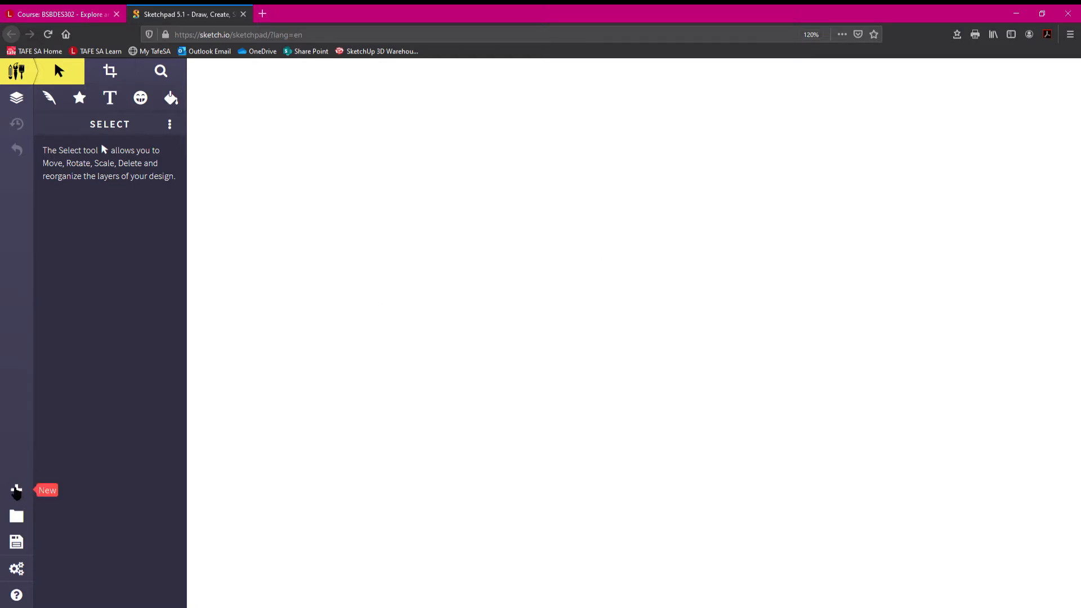
# - Create a new blank canvas using the Size of Viewport preset, 1325 by 819 px
pyautogui.click(19, 493)
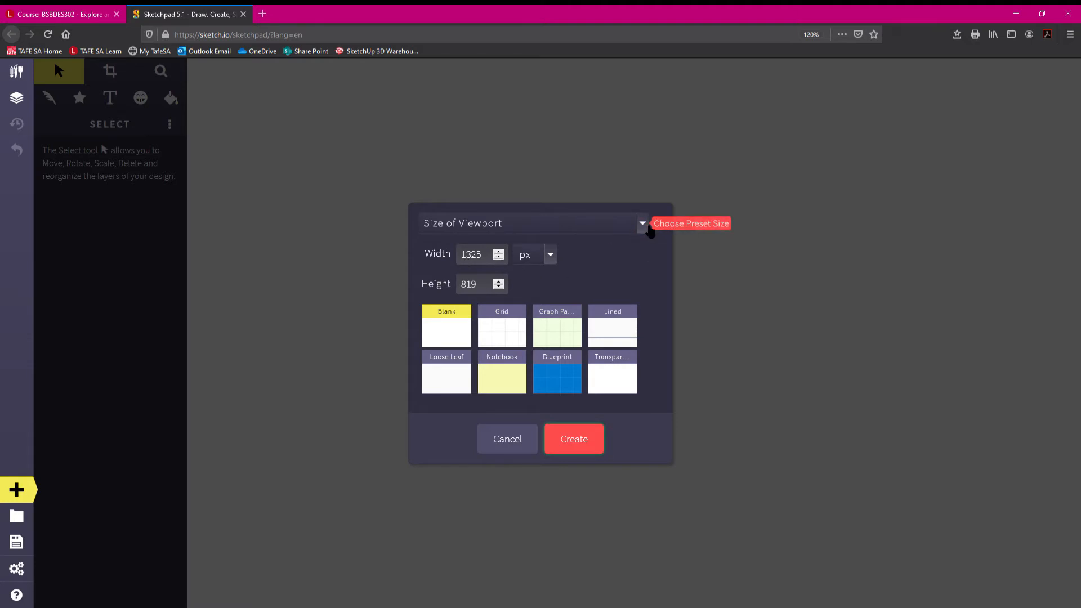
pyautogui.click(646, 228)
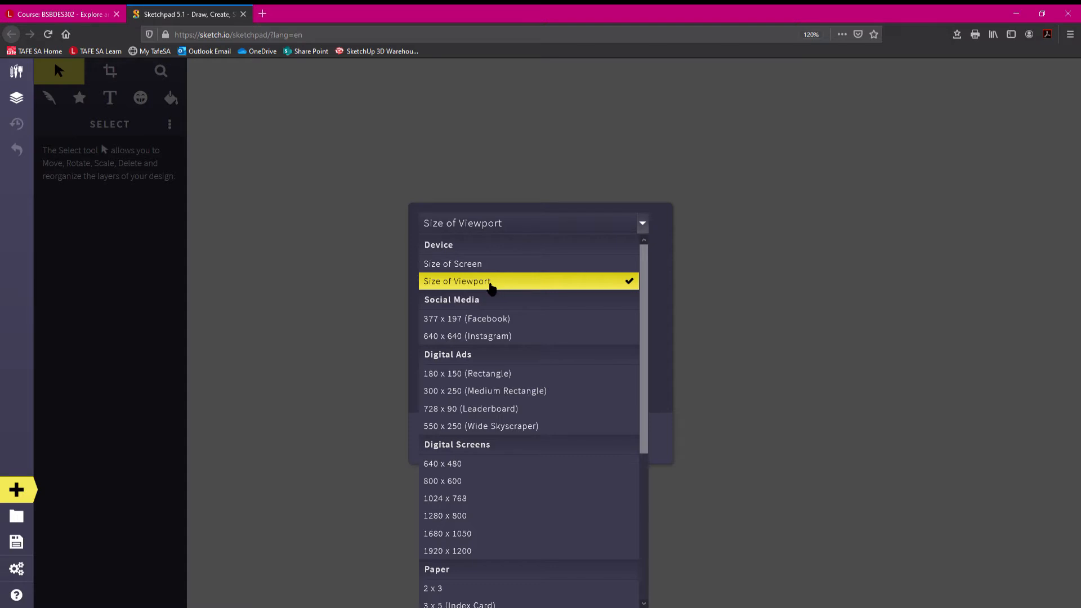
pyautogui.click(491, 284)
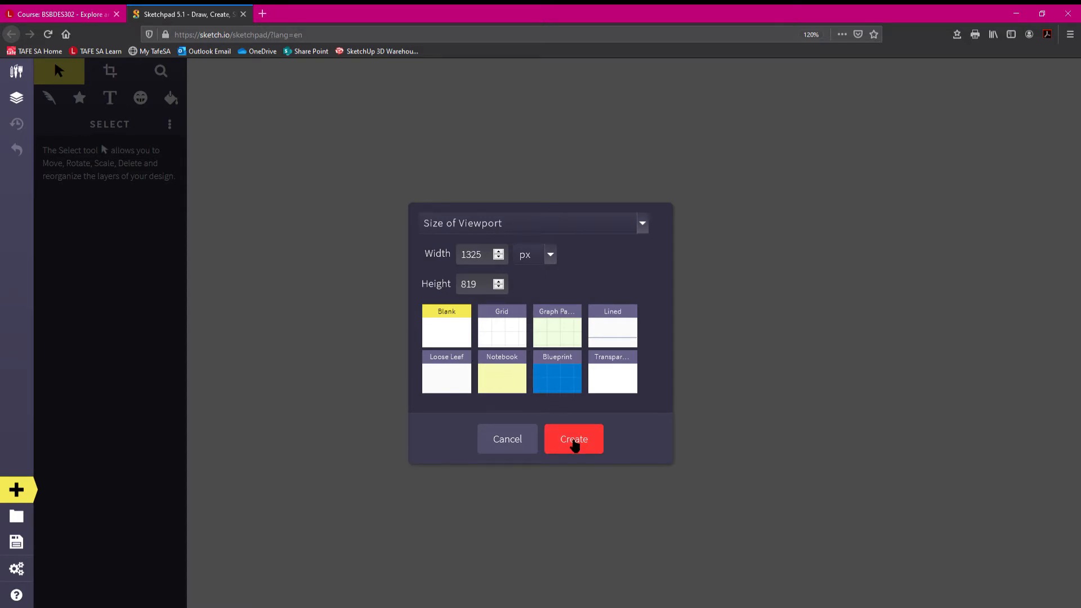
pyautogui.click(575, 445)
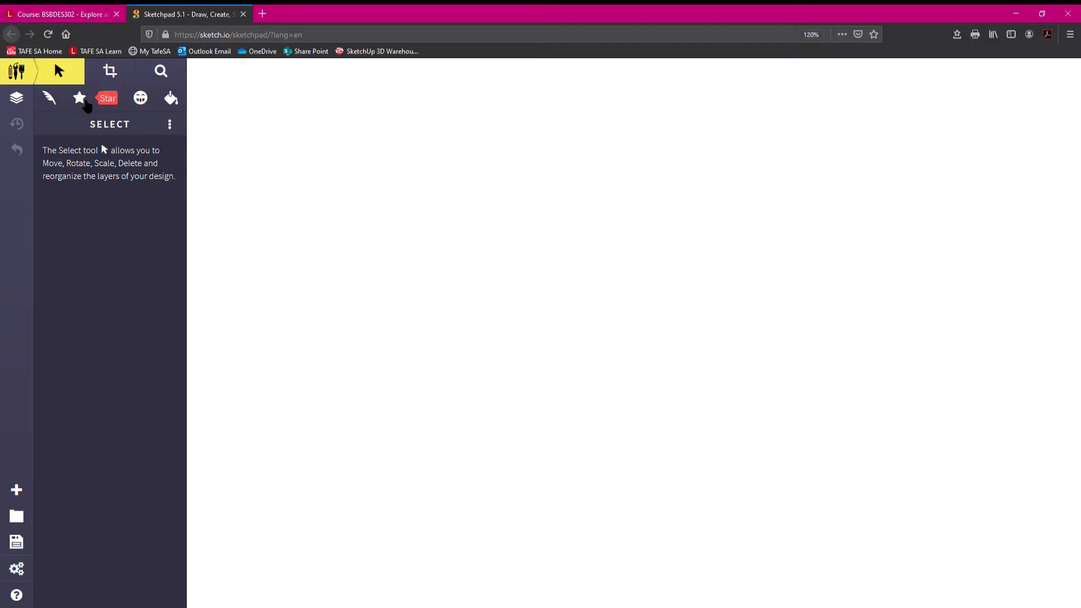
pyautogui.click(84, 101)
pyautogui.click(174, 133)
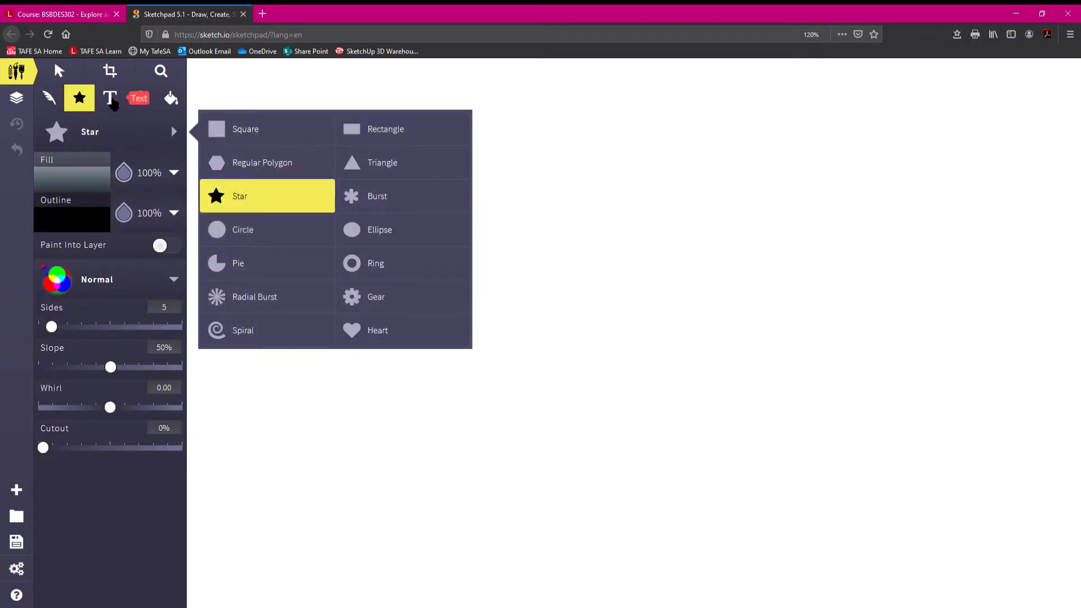
pyautogui.click(111, 100)
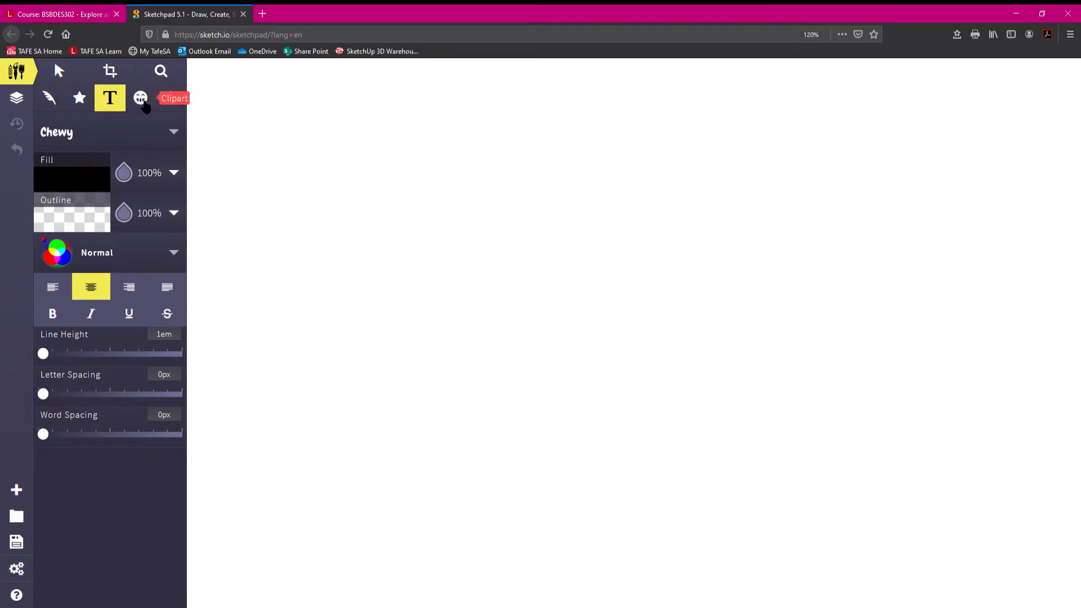
pyautogui.click(145, 105)
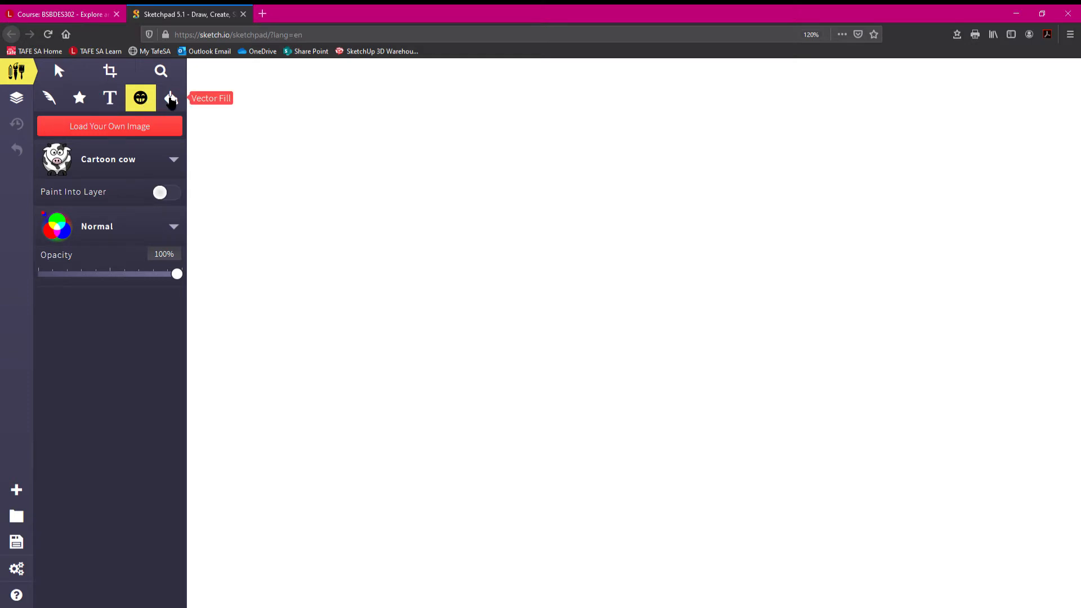
pyautogui.click(170, 100)
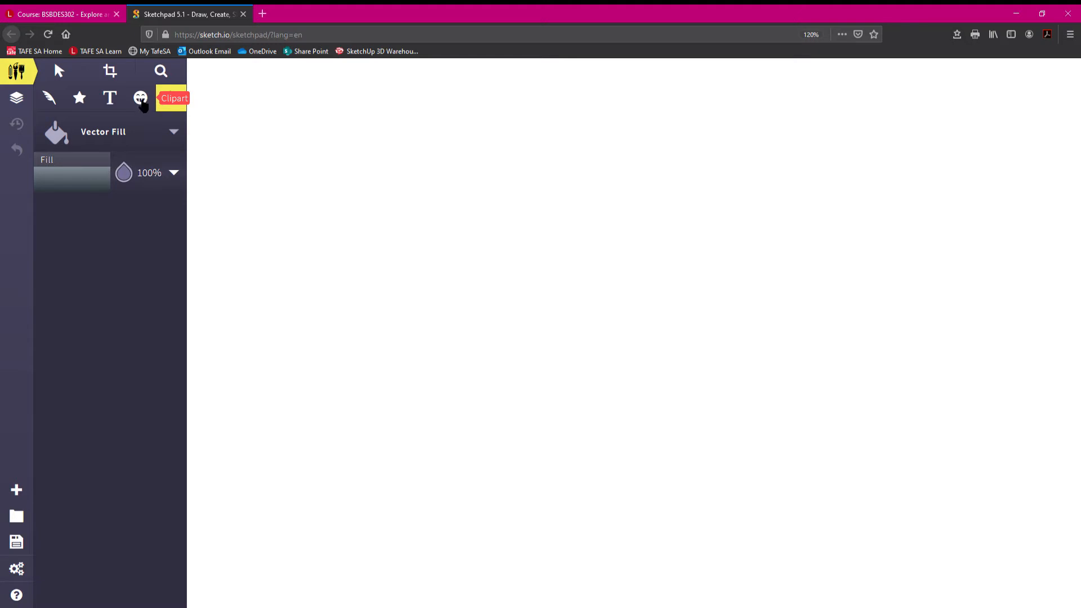
# - Load the water droplet photo onto the canvas as an own image, shift it slightly sideways and deselect it
pyautogui.click(141, 101)
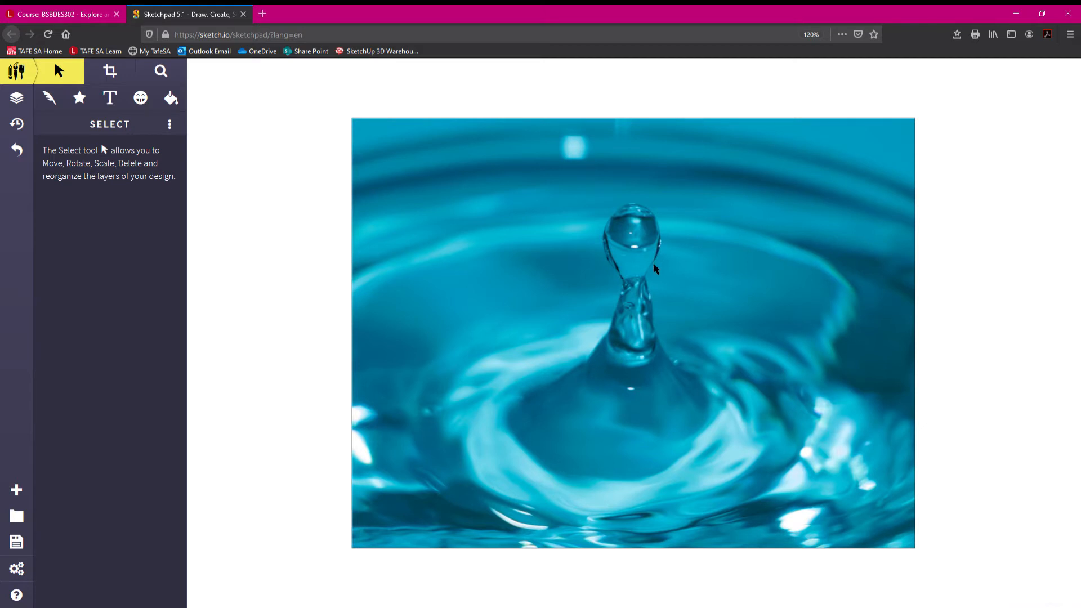
pyautogui.click(656, 306)
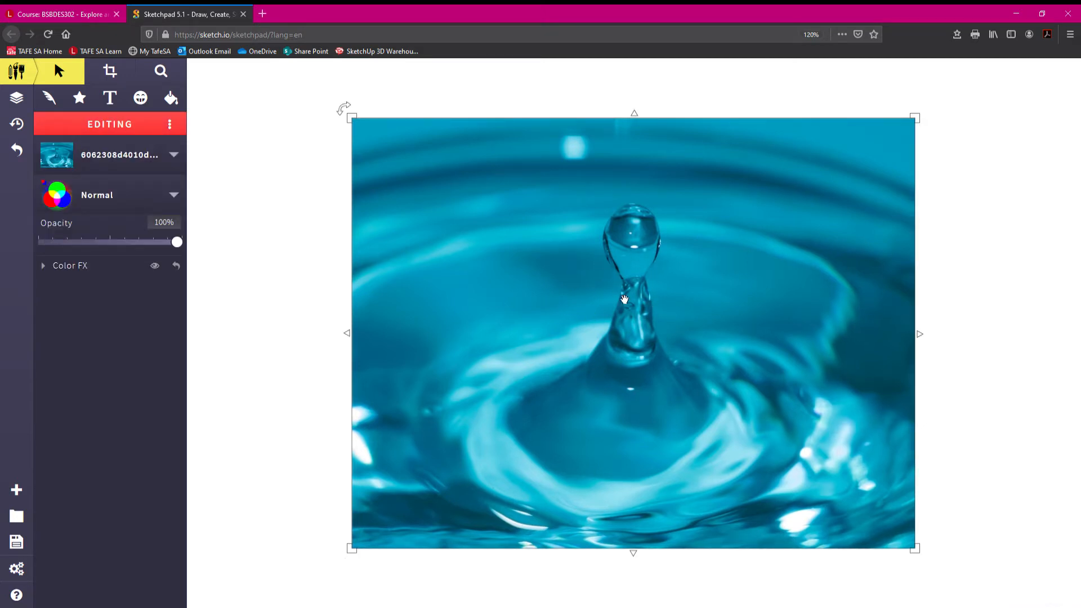
pyautogui.moveTo(631, 312)
pyautogui.mouseDown()
pyautogui.moveTo(595, 318)
pyautogui.moveTo(576, 282)
pyautogui.moveTo(630, 313)
pyautogui.moveTo(631, 295)
pyautogui.moveTo(637, 312)
pyautogui.moveTo(626, 313)
pyautogui.mouseUp()
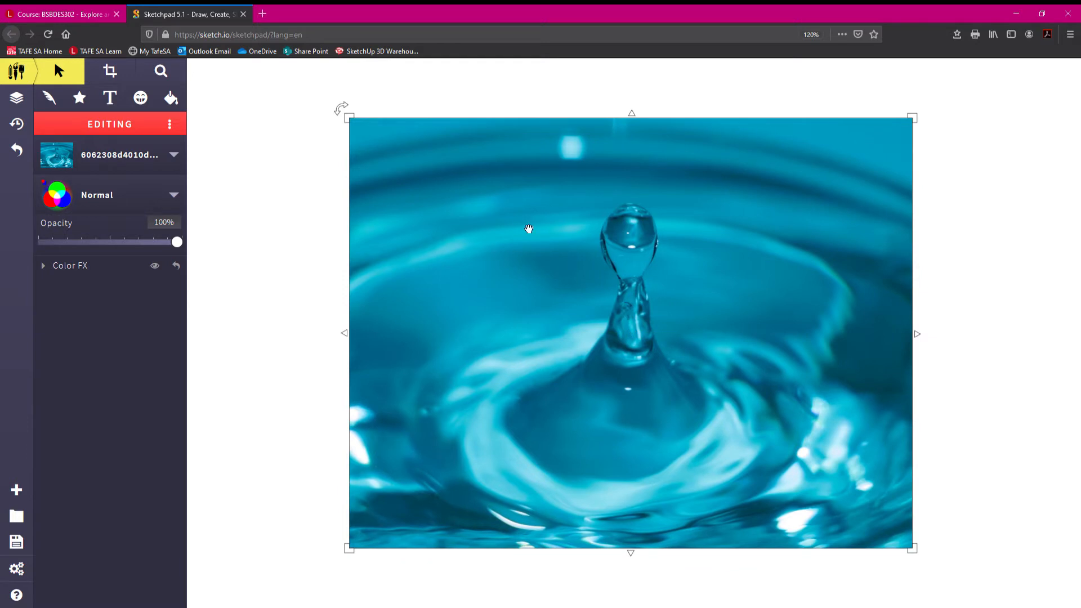
pyautogui.click(287, 231)
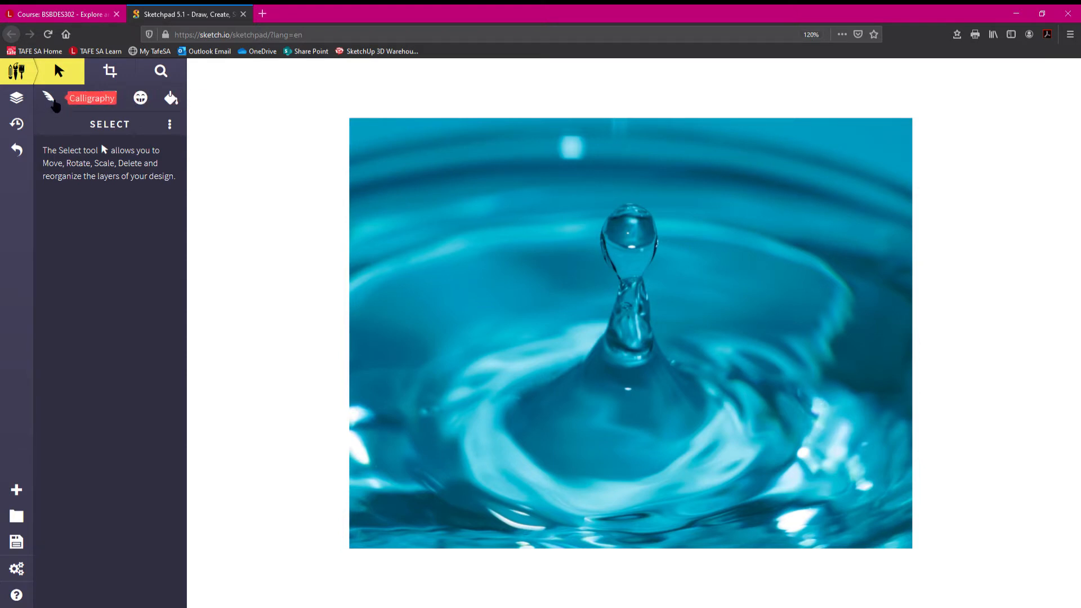
# - Switch the drawing brush from Calligraphy to Pen
pyautogui.click(49, 99)
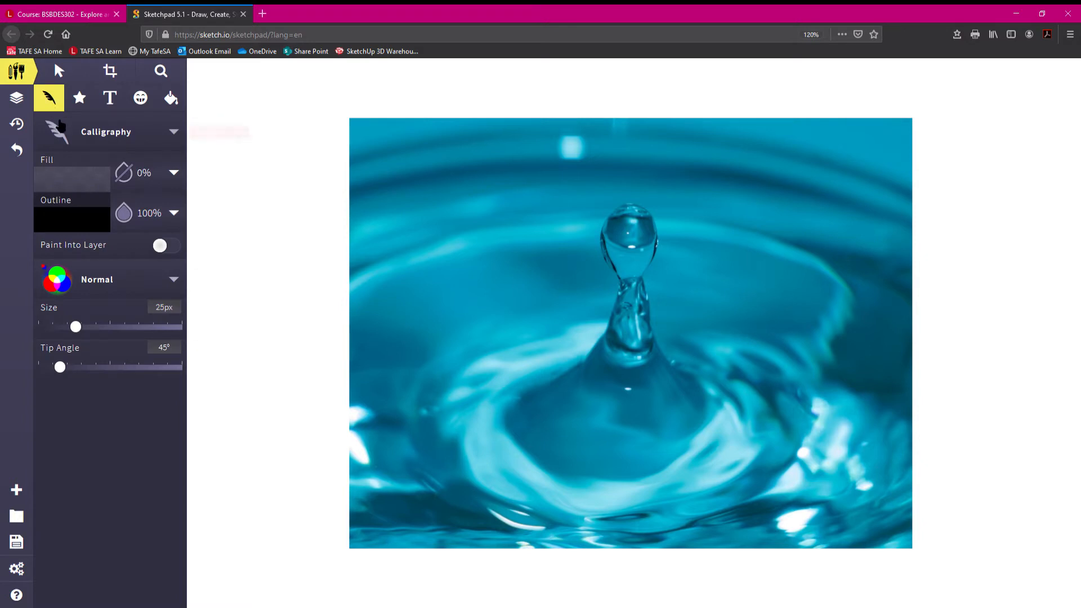
pyautogui.click(174, 133)
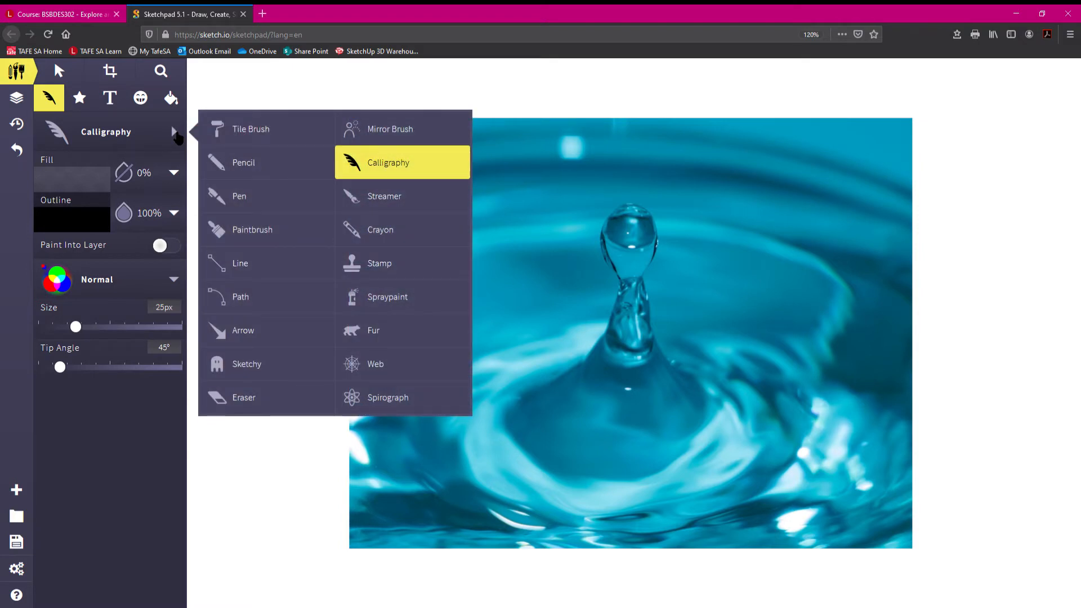
pyautogui.click(238, 198)
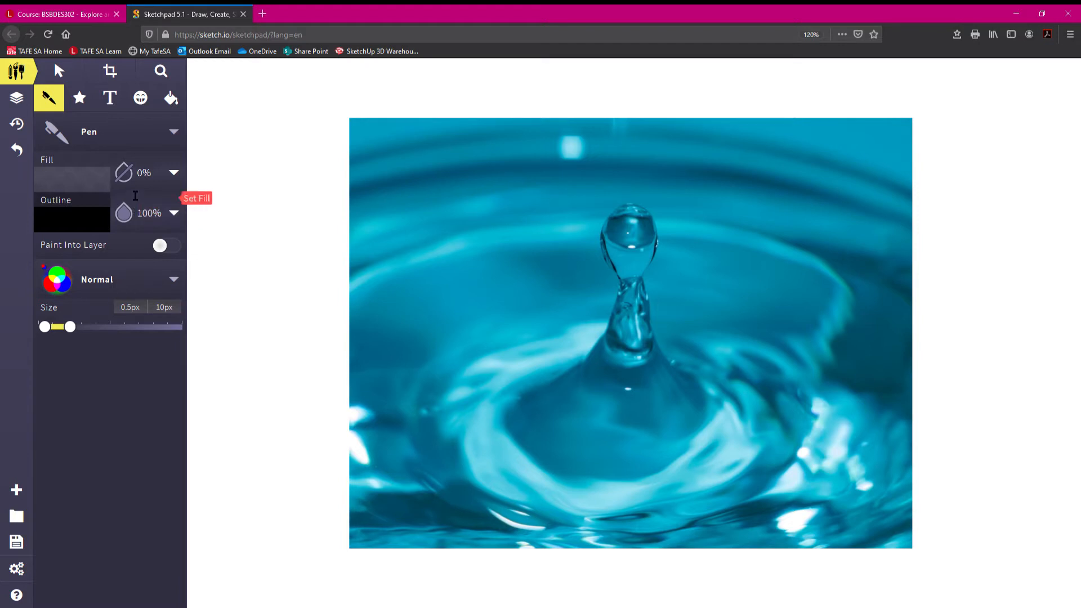
# - Set the Pen's fill to 100% opacity, try the radial and pattern fills, and choose solid white (ffffff)
pyautogui.moveTo(134, 183); pyautogui.dragTo(144, 185)
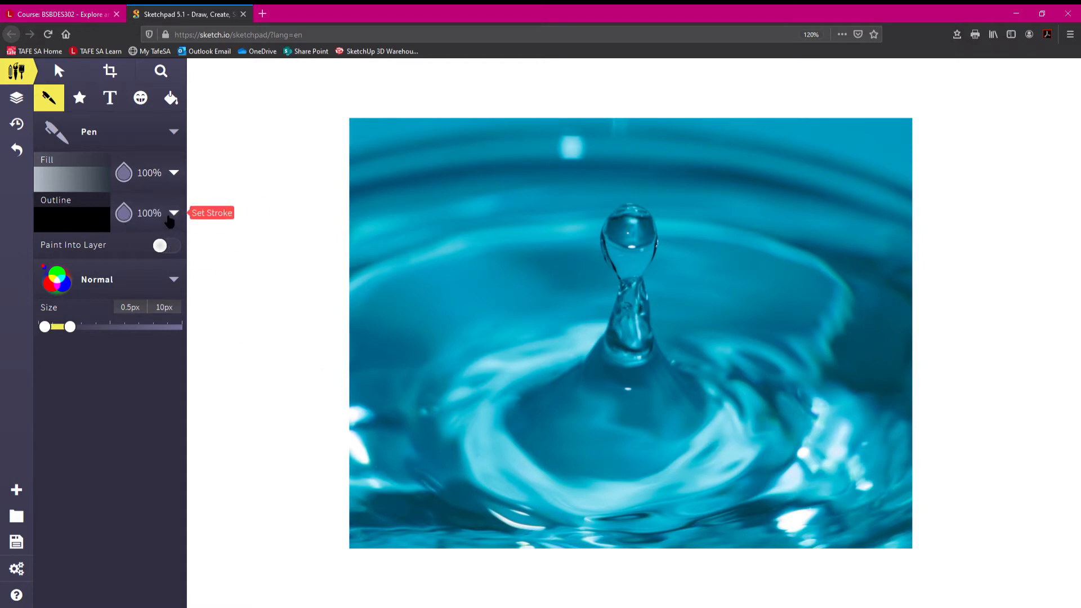
pyautogui.click(175, 176)
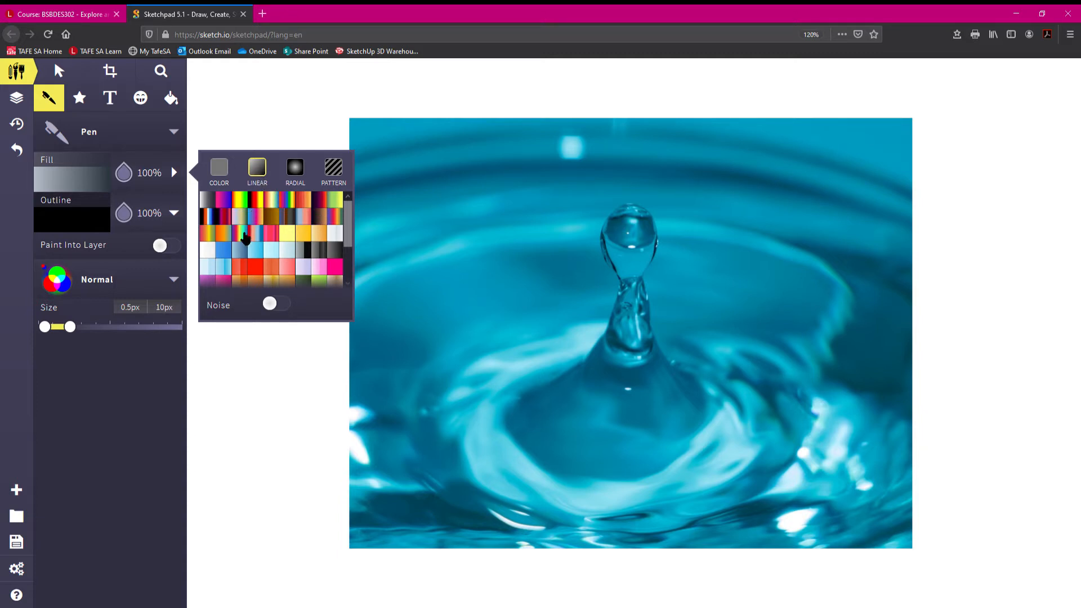
pyautogui.click(302, 171)
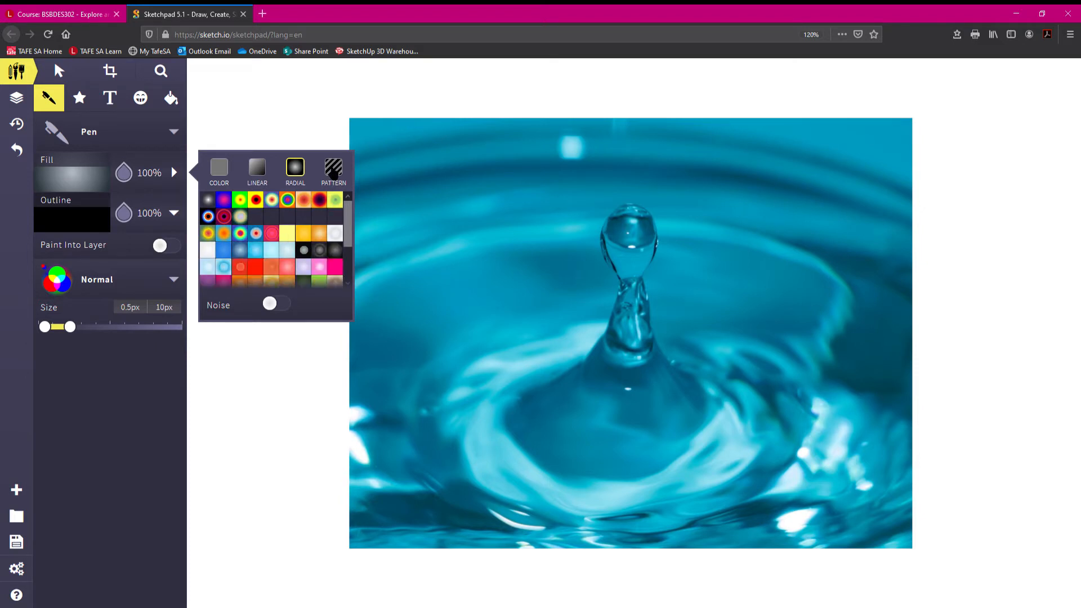
pyautogui.click(334, 172)
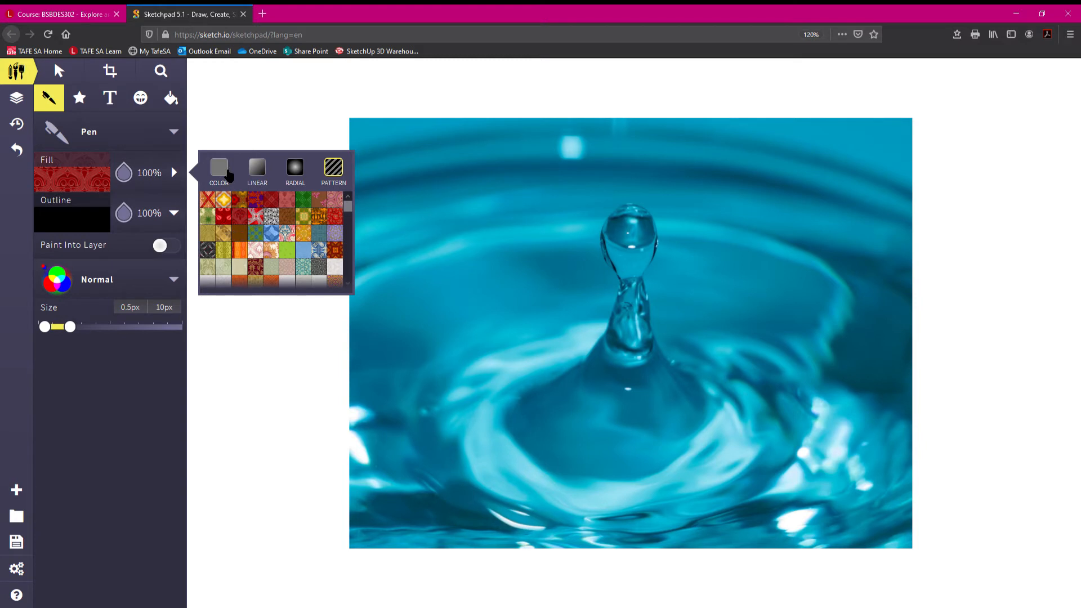
pyautogui.click(227, 173)
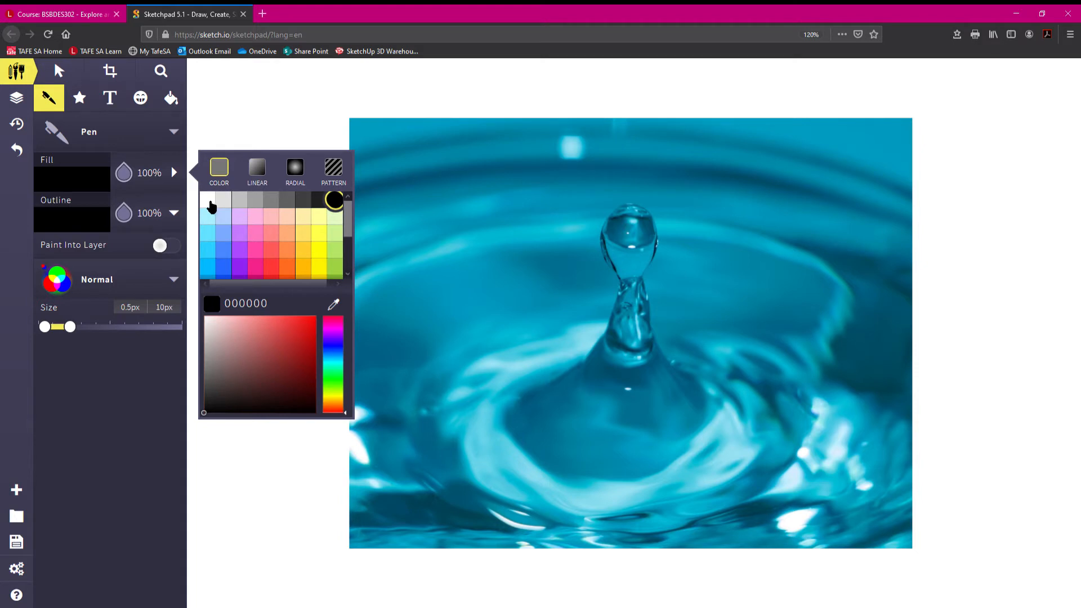
pyautogui.click(210, 203)
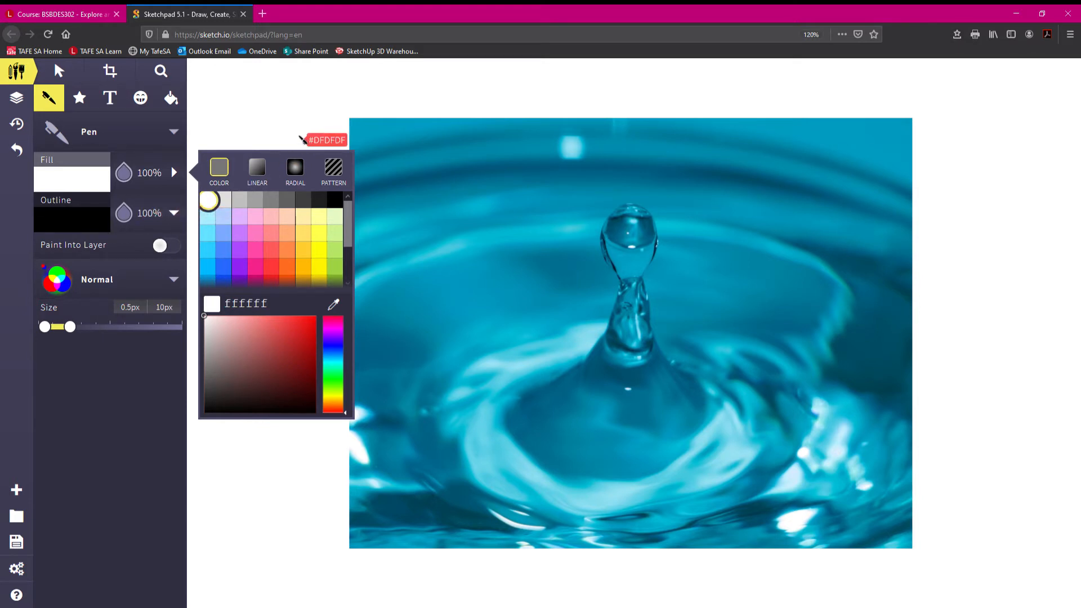
# - Draw a test dot and scribble with the Pen on the blank area beside the photo, and delete both
pyautogui.click(298, 123)
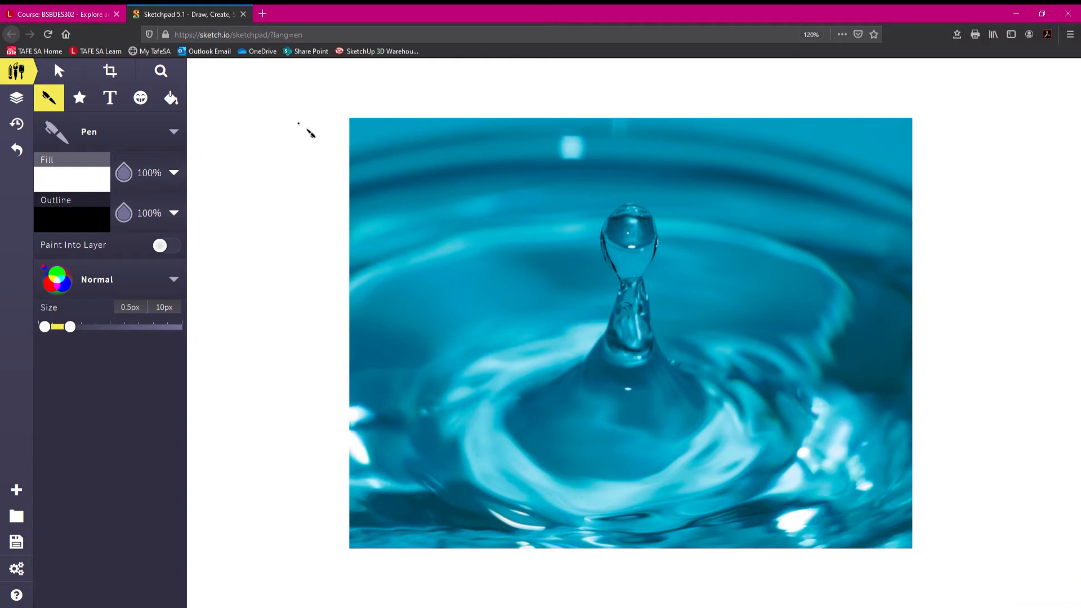
pyautogui.moveTo(292, 119)
pyautogui.mouseDown()
pyautogui.moveTo(263, 143)
pyautogui.moveTo(303, 137)
pyautogui.moveTo(282, 133)
pyautogui.moveTo(292, 180)
pyautogui.moveTo(290, 144)
pyautogui.moveTo(273, 135)
pyautogui.moveTo(289, 162)
pyautogui.moveTo(248, 223)
pyautogui.moveTo(272, 262)
pyautogui.moveTo(253, 228)
pyautogui.mouseUp()
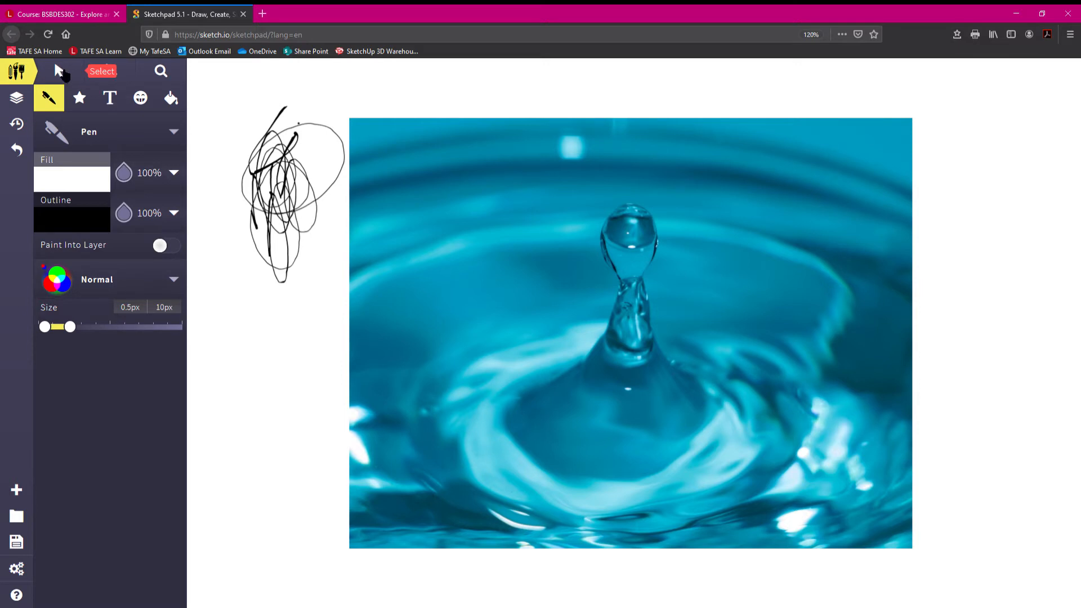
pyautogui.click(59, 71)
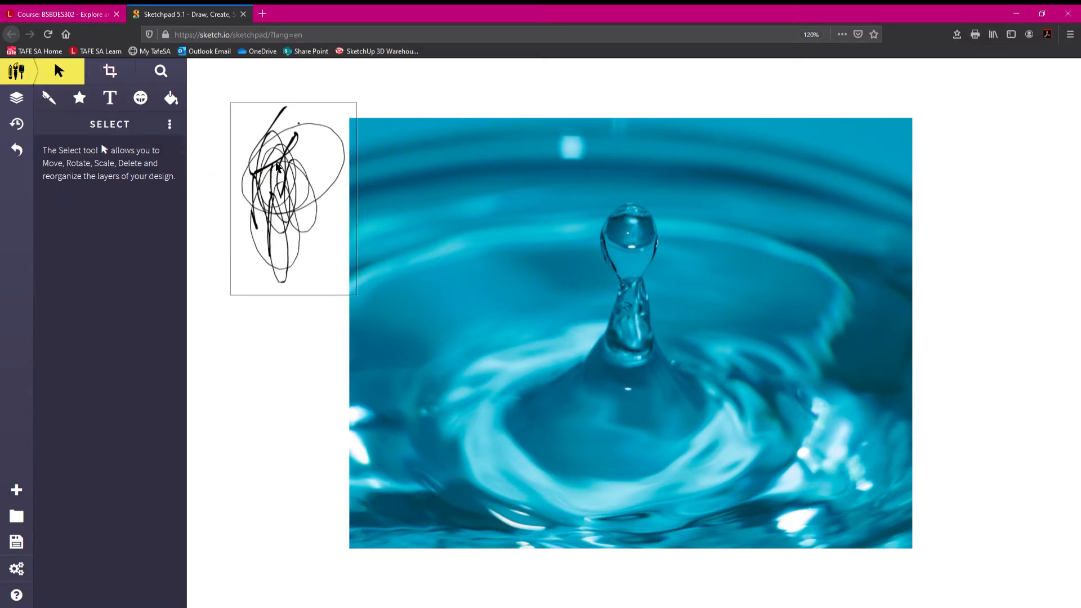
pyautogui.click(278, 168)
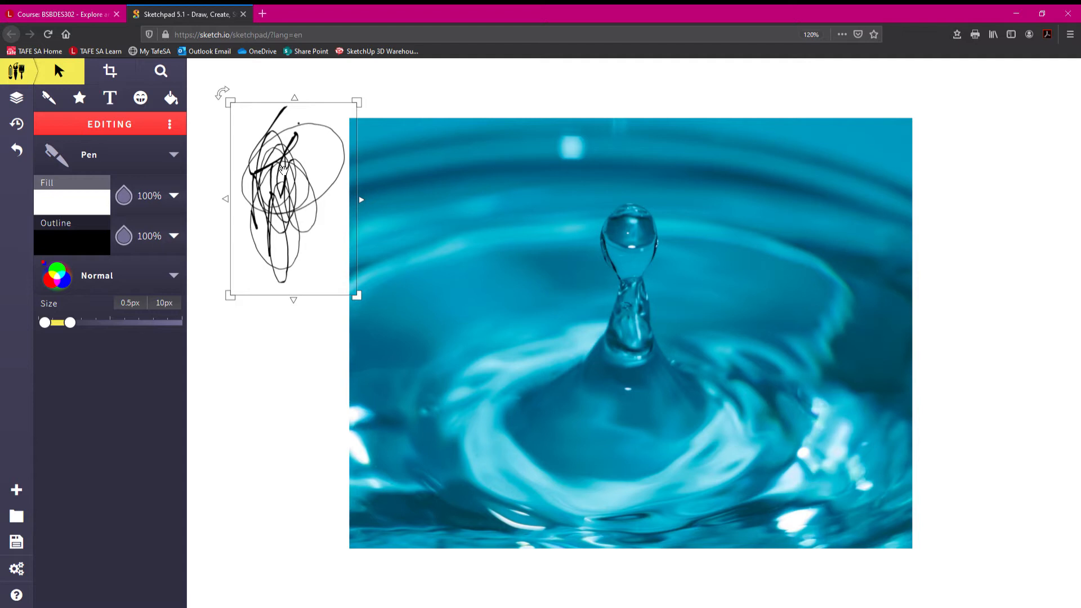
pyautogui.press('Delete')
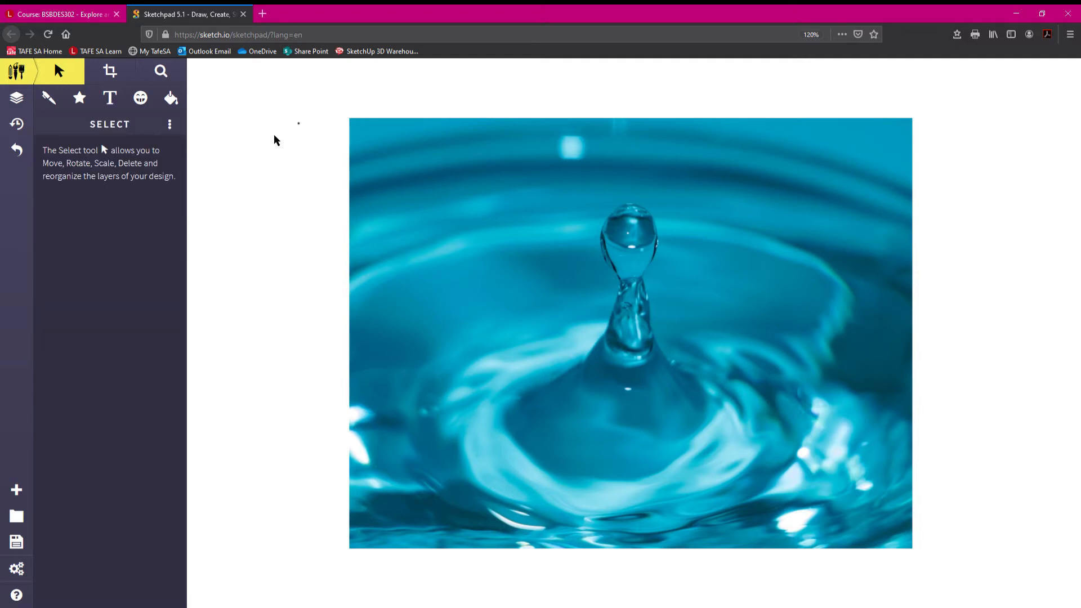
pyautogui.click(300, 126)
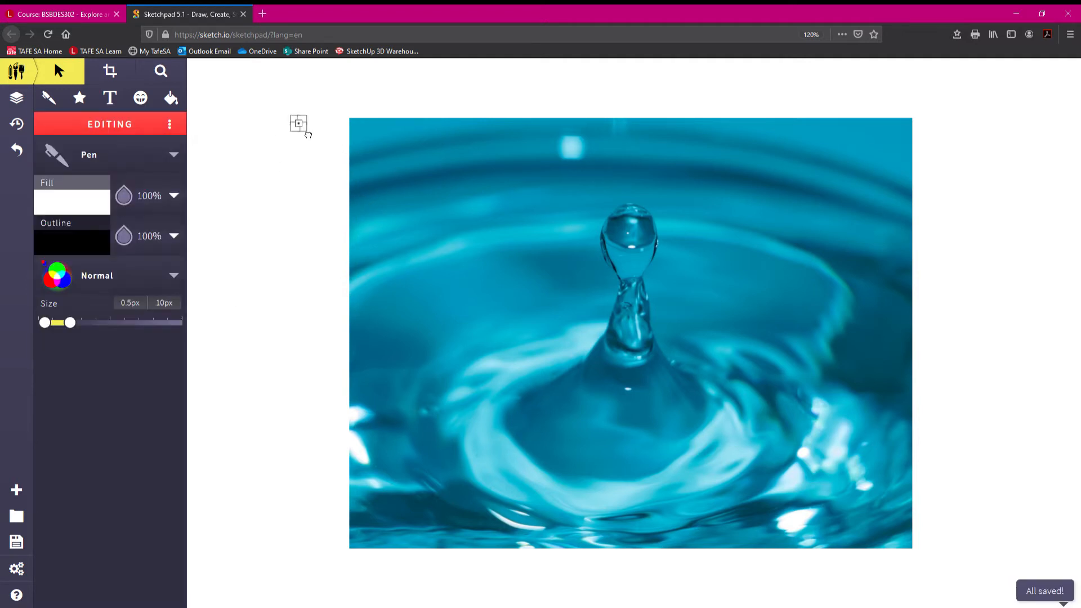
pyautogui.press('Delete')
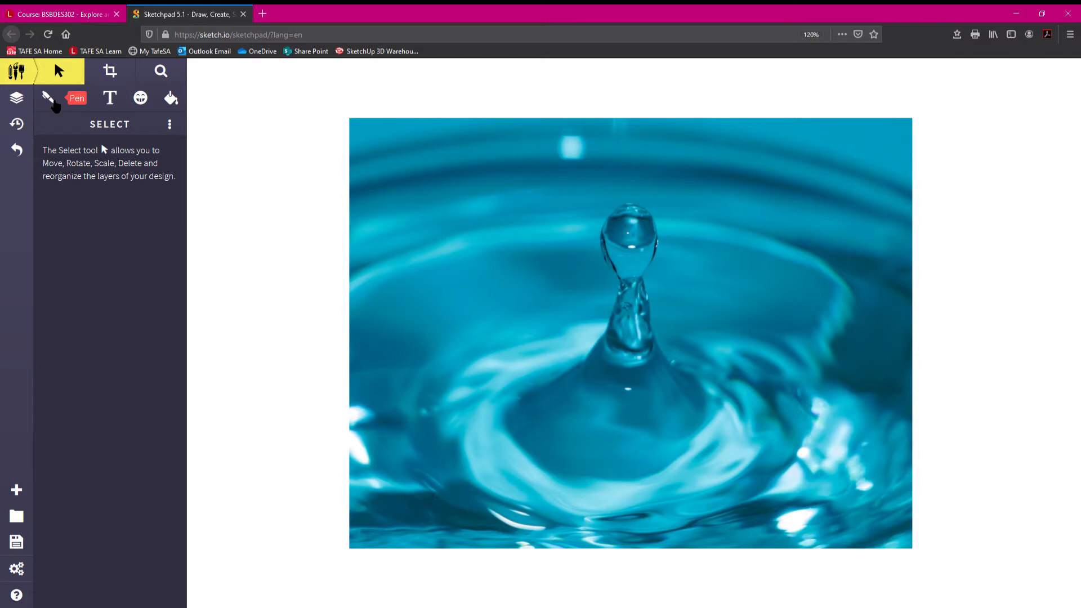
# - Set both the minimum and maximum Pen size to 21 px
pyautogui.click(49, 101)
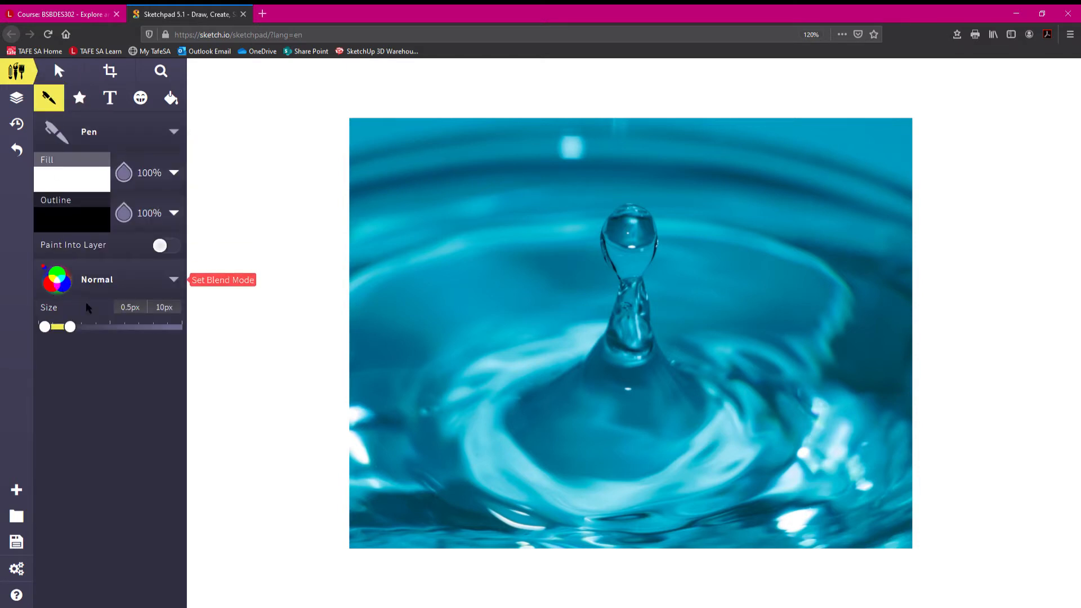
pyautogui.moveTo(73, 329)
pyautogui.mouseDown()
pyautogui.moveTo(110, 335)
pyautogui.moveTo(50, 332)
pyautogui.moveTo(103, 334)
pyautogui.mouseUp()
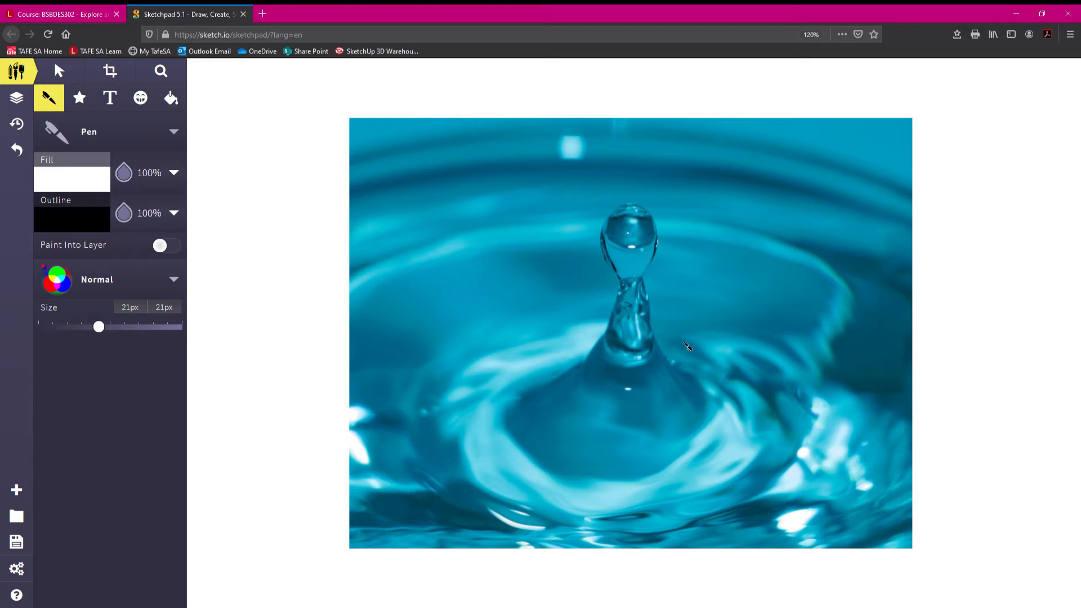
# - Trace the droplet and its base in one closed Pen stroke over the photo, and delete the photo from beneath the tracing
pyautogui.moveTo(708, 386)
pyautogui.mouseDown()
pyautogui.moveTo(671, 361)
pyautogui.moveTo(658, 329)
pyautogui.moveTo(664, 236)
pyautogui.moveTo(643, 205)
pyautogui.moveTo(619, 200)
pyautogui.moveTo(597, 233)
pyautogui.moveTo(614, 300)
pyautogui.moveTo(607, 330)
pyautogui.moveTo(525, 395)
pyautogui.moveTo(506, 424)
pyautogui.moveTo(527, 463)
pyautogui.moveTo(595, 492)
pyautogui.moveTo(702, 476)
pyautogui.moveTo(719, 458)
pyautogui.moveTo(722, 389)
pyautogui.moveTo(653, 323)
pyautogui.mouseUp()
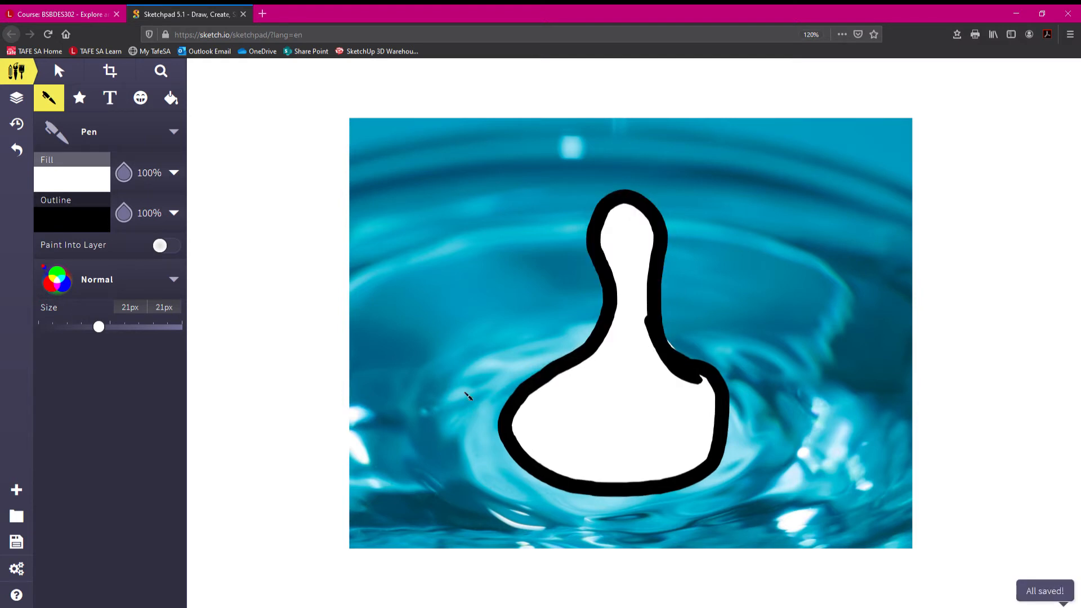
pyautogui.click(60, 72)
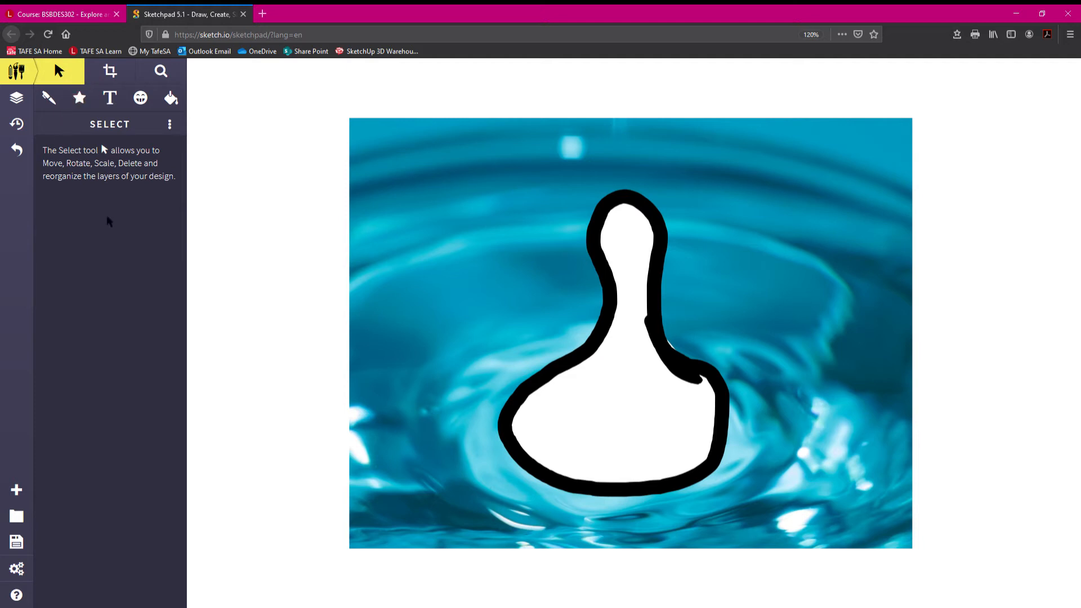
pyautogui.click(432, 209)
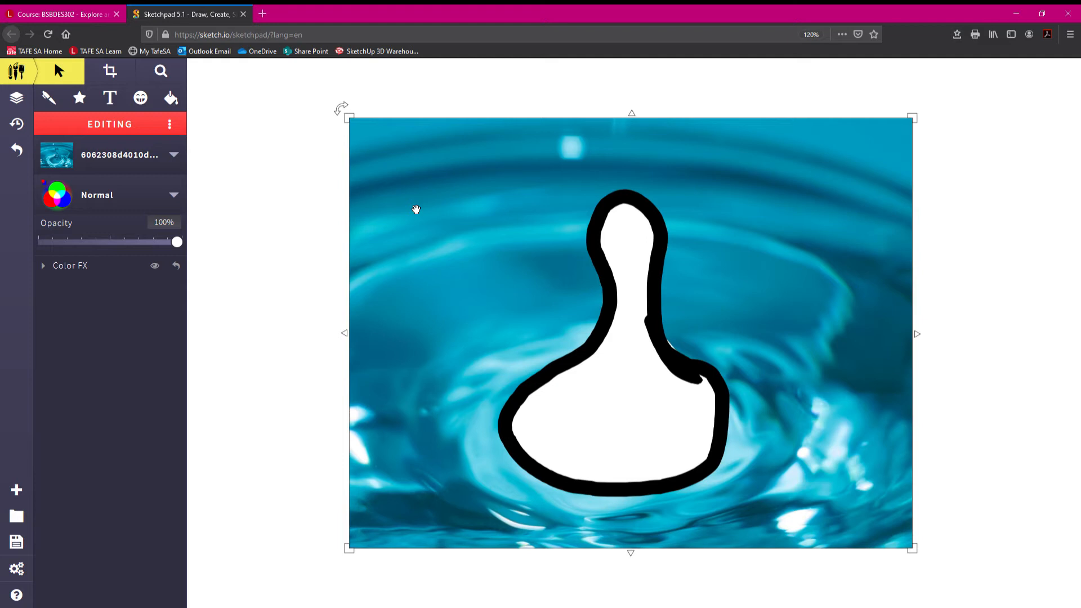
pyautogui.click(416, 209)
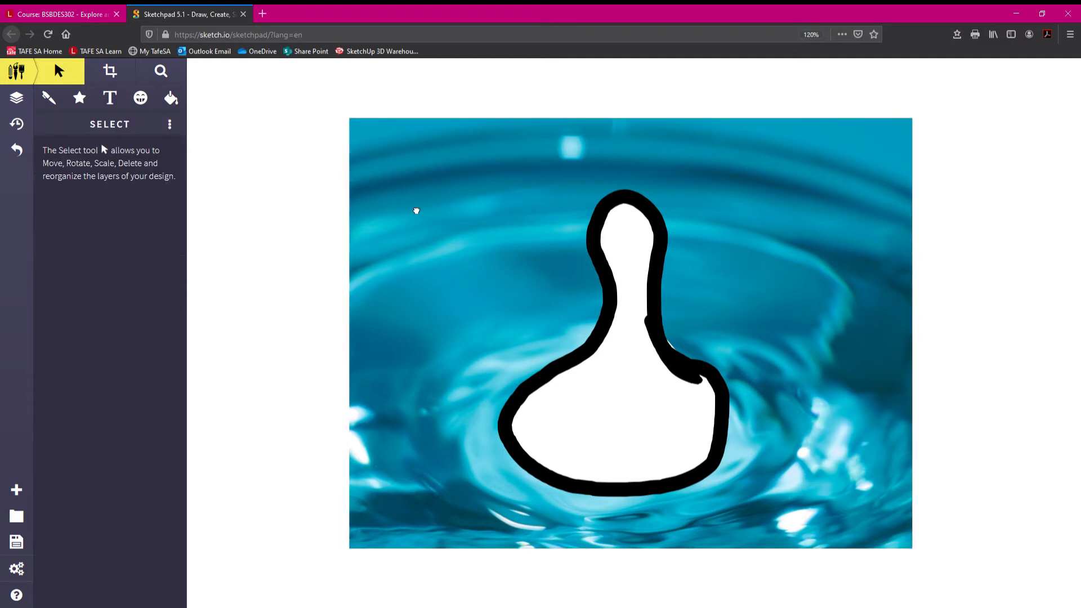
pyautogui.click(417, 211)
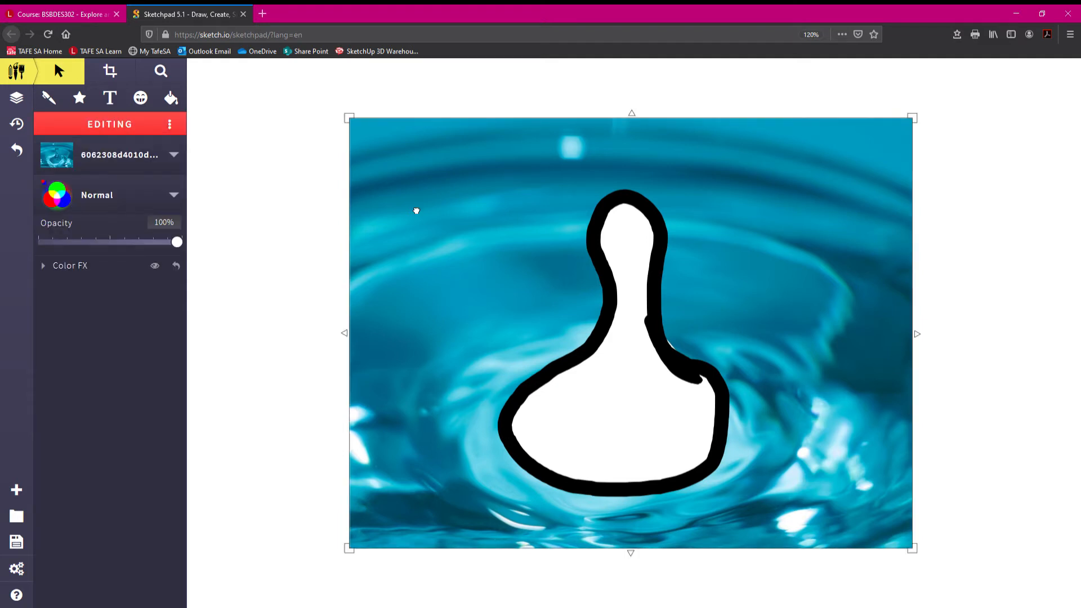
pyautogui.press('Delete')
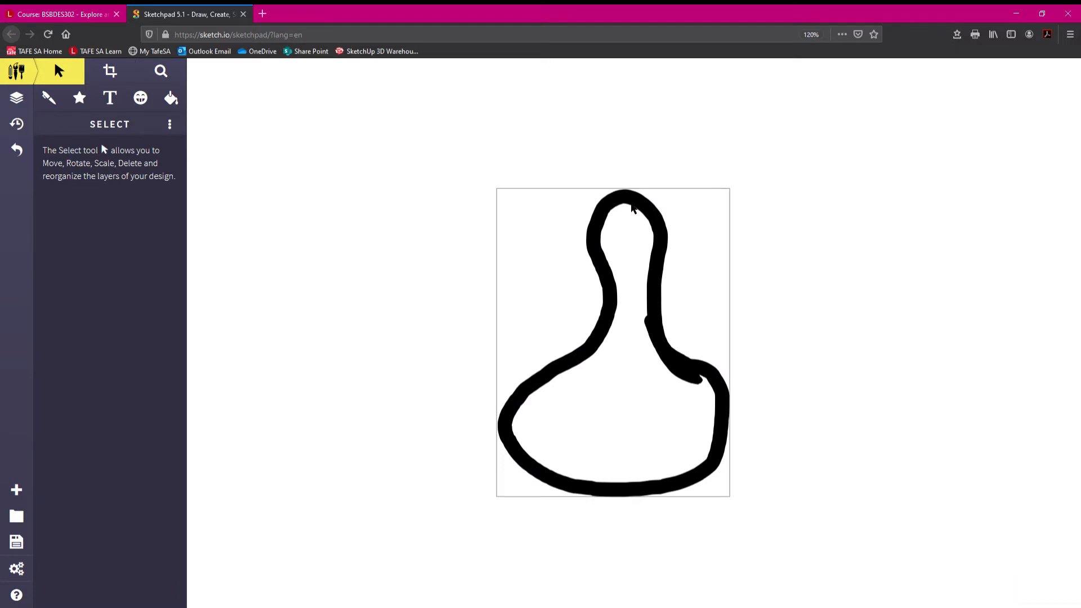
# - Mirror and enlarge the traced droplet outline, move it back to the middle of the canvas, and delete it
pyautogui.click(632, 208)
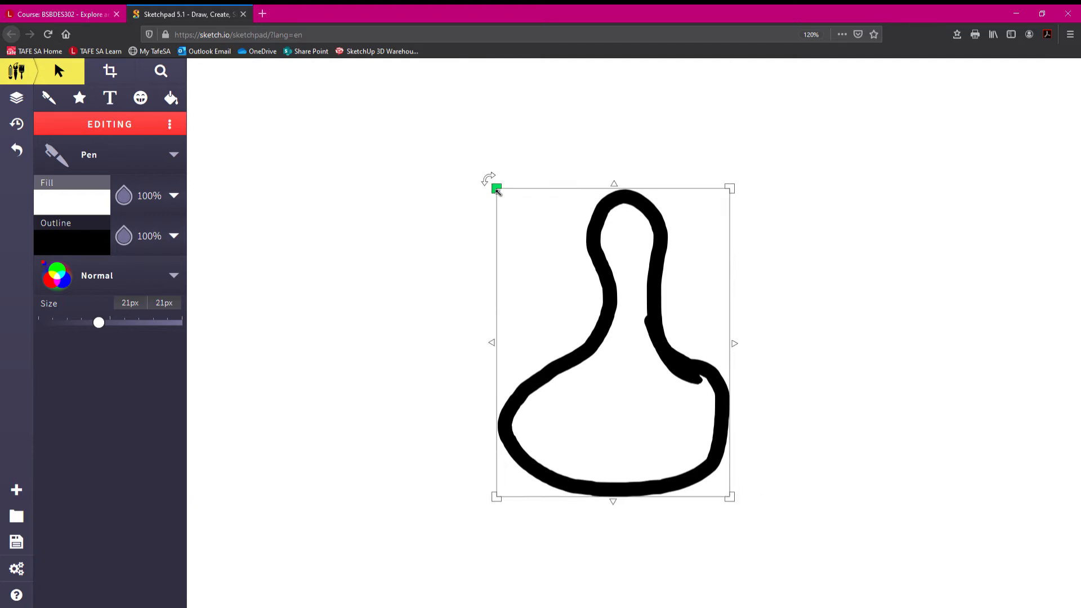
pyautogui.moveTo(498, 191)
pyautogui.mouseDown()
pyautogui.moveTo(569, 213)
pyautogui.moveTo(615, 270)
pyautogui.moveTo(665, 376)
pyautogui.moveTo(490, 193)
pyautogui.moveTo(433, 107)
pyautogui.moveTo(475, 174)
pyautogui.moveTo(545, 340)
pyautogui.moveTo(490, 260)
pyautogui.moveTo(379, 148)
pyautogui.moveTo(507, 169)
pyautogui.moveTo(802, 281)
pyautogui.moveTo(904, 240)
pyautogui.moveTo(878, 140)
pyautogui.moveTo(974, 118)
pyautogui.moveTo(972, 93)
pyautogui.moveTo(972, 170)
pyautogui.moveTo(907, 414)
pyautogui.moveTo(854, 454)
pyautogui.moveTo(807, 332)
pyautogui.moveTo(849, 174)
pyautogui.moveTo(988, 92)
pyautogui.moveTo(1004, 98)
pyautogui.mouseUp()
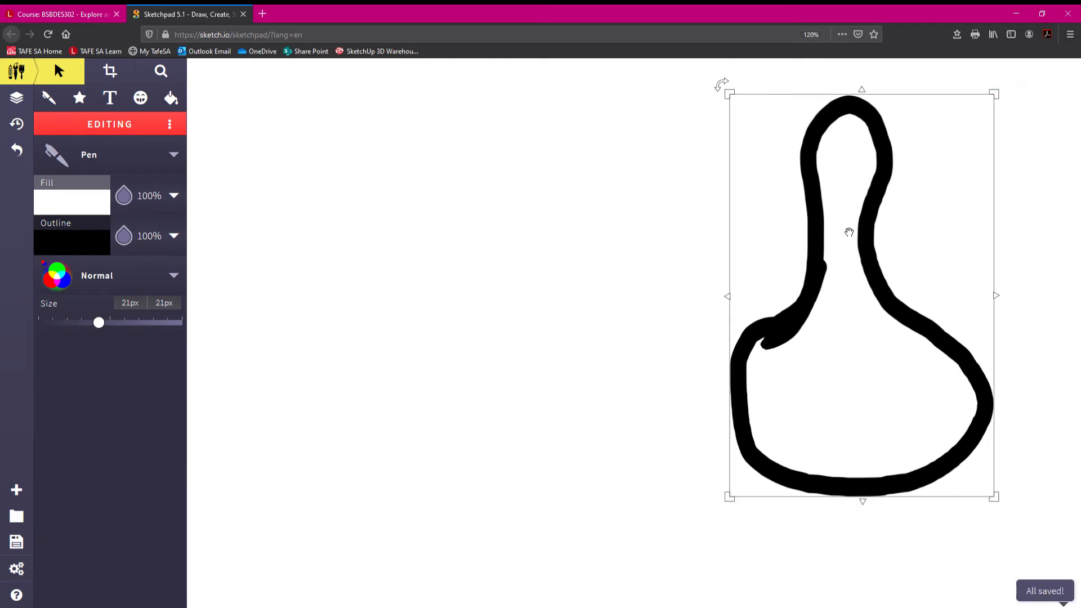
pyautogui.moveTo(820, 212)
pyautogui.mouseDown()
pyautogui.moveTo(748, 241)
pyautogui.moveTo(456, 222)
pyautogui.moveTo(640, 241)
pyautogui.moveTo(565, 230)
pyautogui.mouseUp()
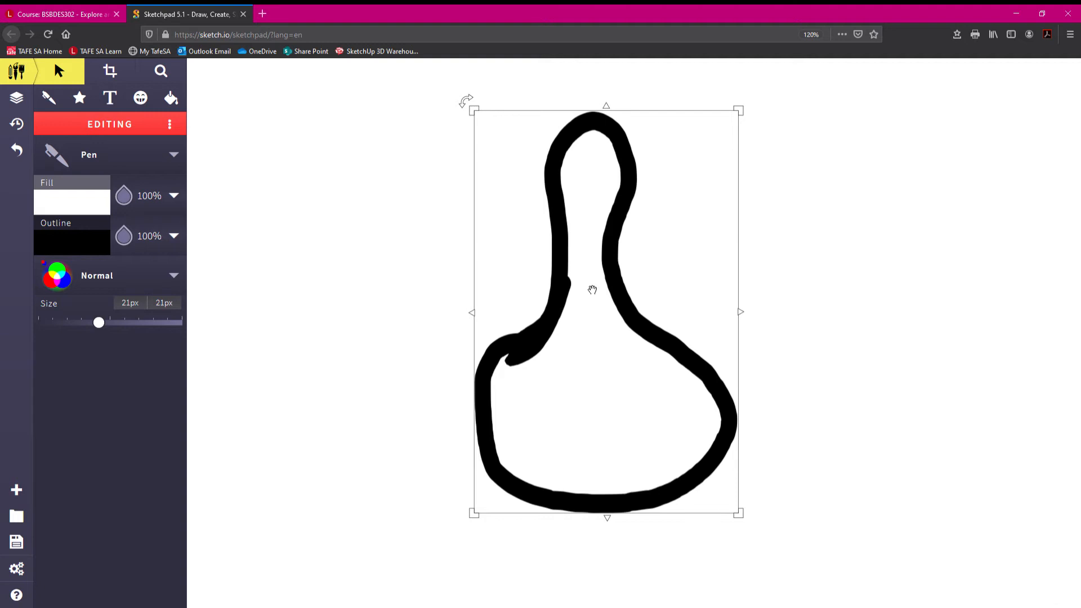
pyautogui.press('Delete')
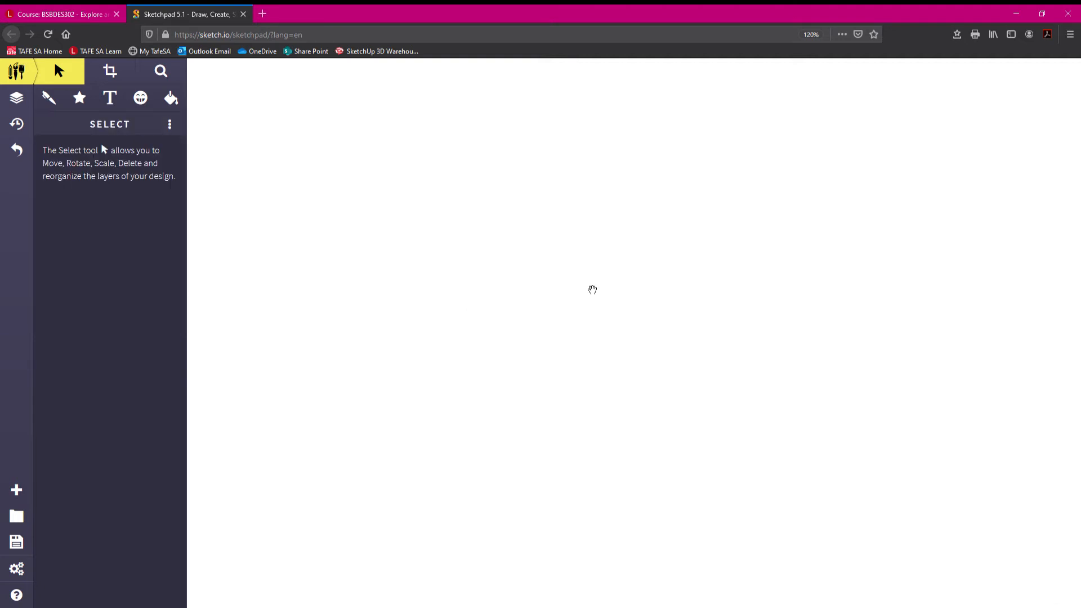
# - Switch the drawing brush from Pen to Calligraphy
pyautogui.click(53, 100)
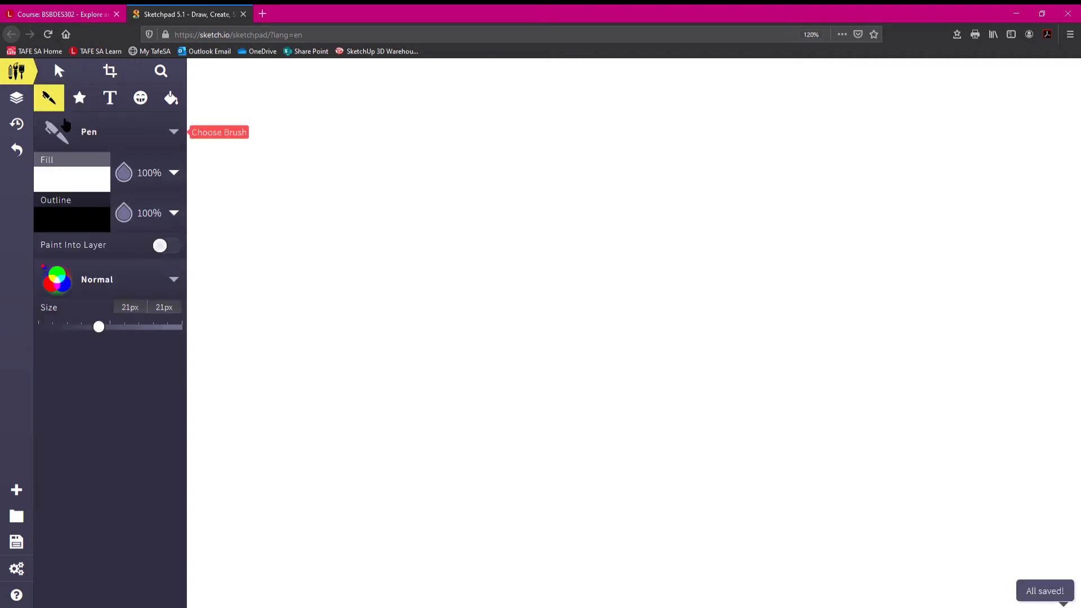
pyautogui.click(175, 134)
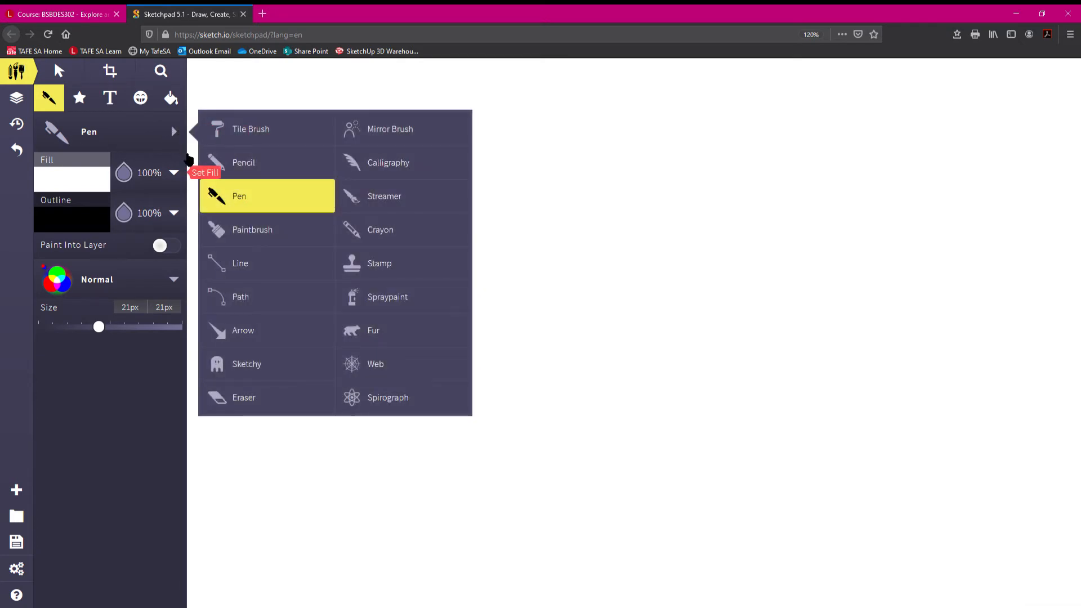
pyautogui.click(395, 165)
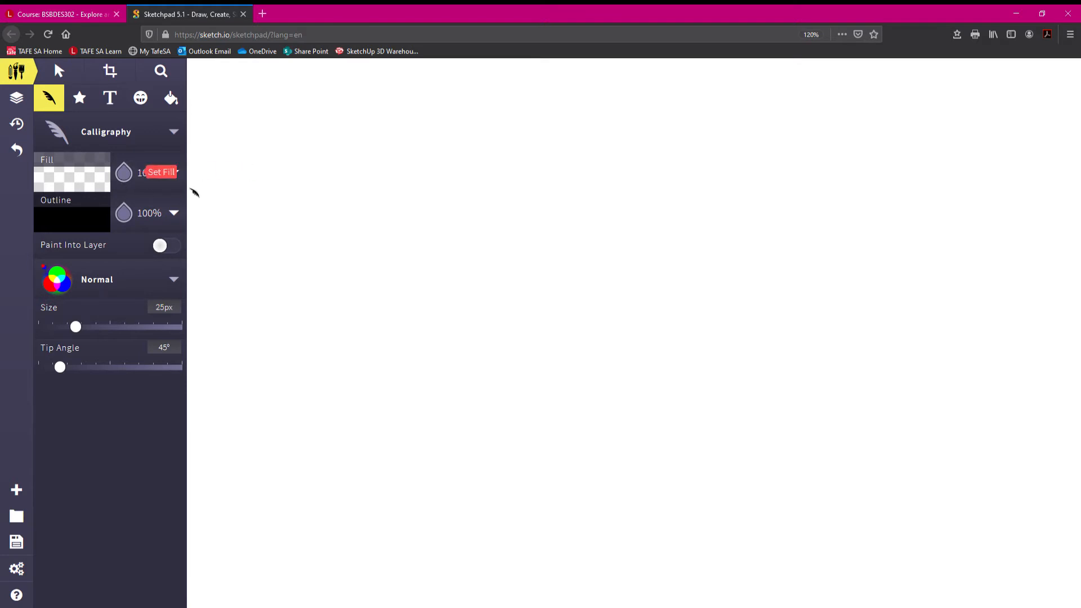
# - Draw a looping Calligraphy test stroke on the blank canvas, and delete it together with the small stray mark
pyautogui.click(174, 174)
pyautogui.moveTo(728, 125)
pyautogui.mouseDown()
pyautogui.moveTo(637, 154)
pyautogui.moveTo(476, 167)
pyautogui.moveTo(388, 204)
pyautogui.moveTo(354, 246)
pyautogui.moveTo(333, 336)
pyautogui.moveTo(372, 424)
pyautogui.moveTo(426, 461)
pyautogui.moveTo(485, 453)
pyautogui.moveTo(491, 403)
pyautogui.moveTo(459, 264)
pyautogui.moveTo(470, 160)
pyautogui.moveTo(514, 116)
pyautogui.moveTo(641, 104)
pyautogui.moveTo(730, 128)
pyautogui.mouseUp()
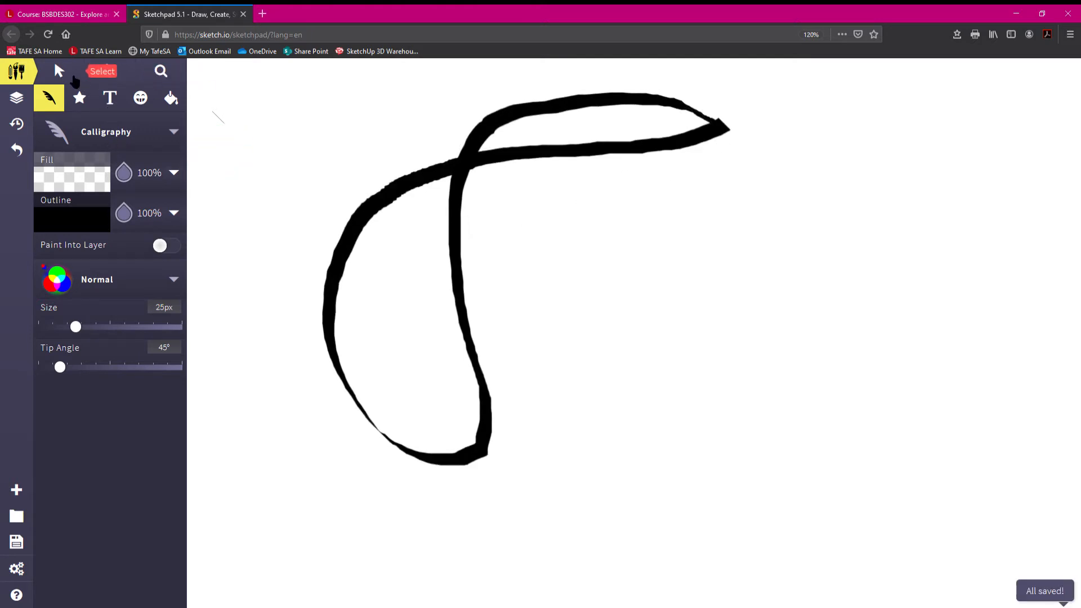
pyautogui.click(59, 72)
pyautogui.click(465, 213)
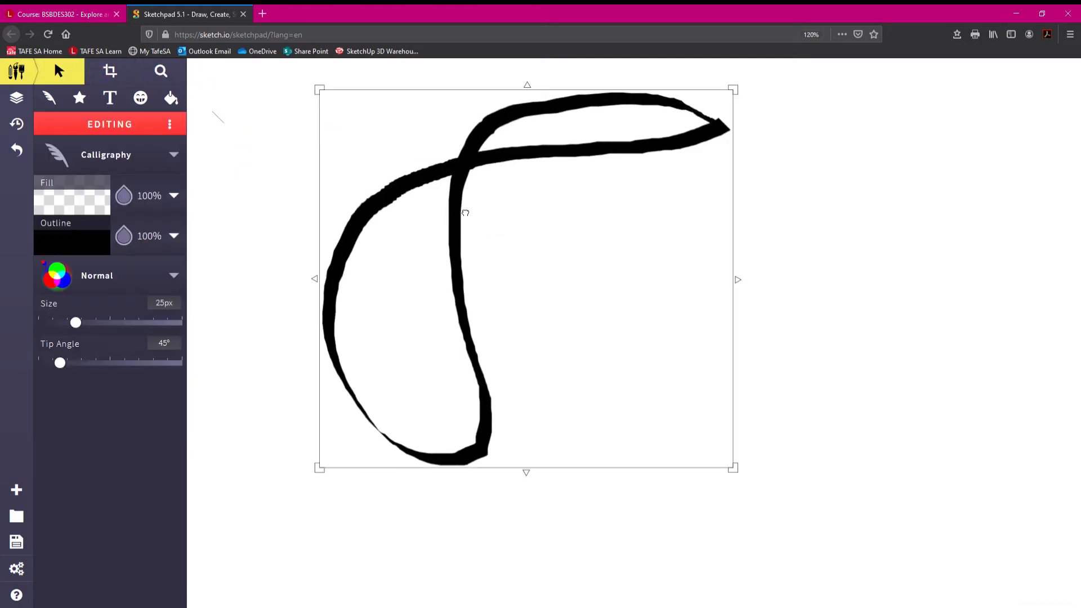
pyautogui.press('Delete')
pyautogui.click(218, 120)
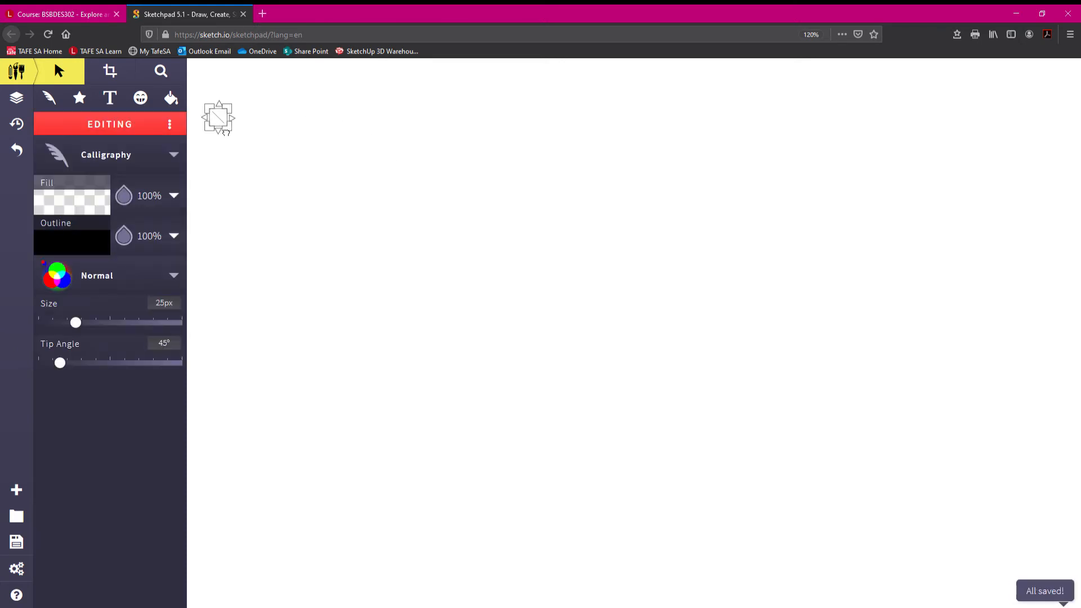
pyautogui.press('Delete')
# - Draw a closed freehand droplet outline with a narrow neck and wide base in the middle of the canvas using Calligraphy
pyautogui.click(49, 98)
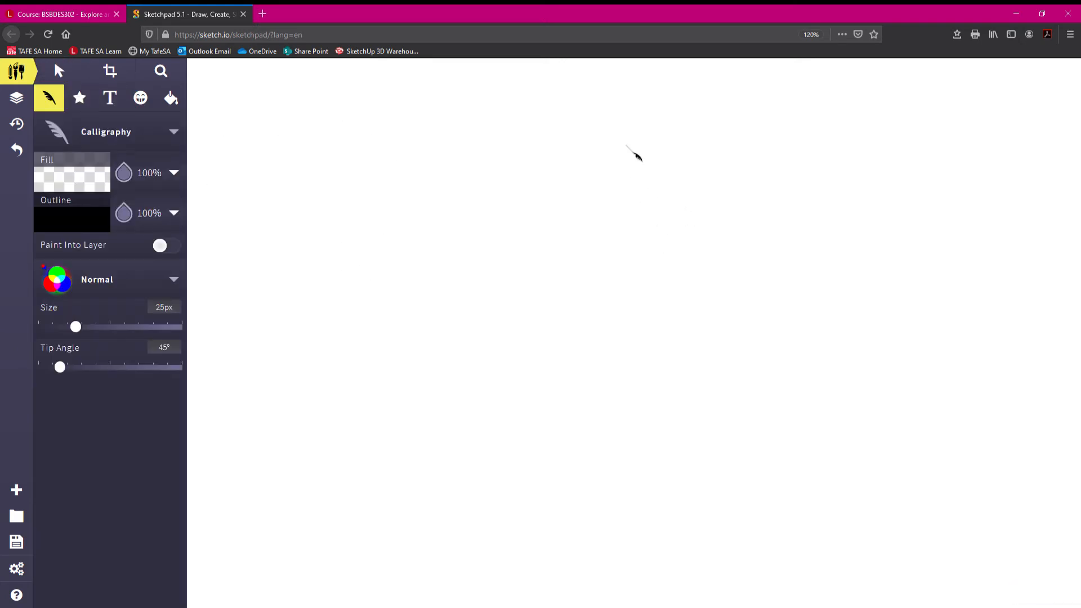
pyautogui.moveTo(634, 149)
pyautogui.mouseDown()
pyautogui.moveTo(579, 178)
pyautogui.moveTo(573, 320)
pyautogui.moveTo(499, 454)
pyautogui.moveTo(527, 524)
pyautogui.moveTo(580, 555)
pyautogui.moveTo(690, 562)
pyautogui.moveTo(764, 528)
pyautogui.moveTo(774, 494)
pyautogui.moveTo(745, 413)
pyautogui.moveTo(667, 323)
pyautogui.moveTo(628, 150)
pyautogui.mouseUp()
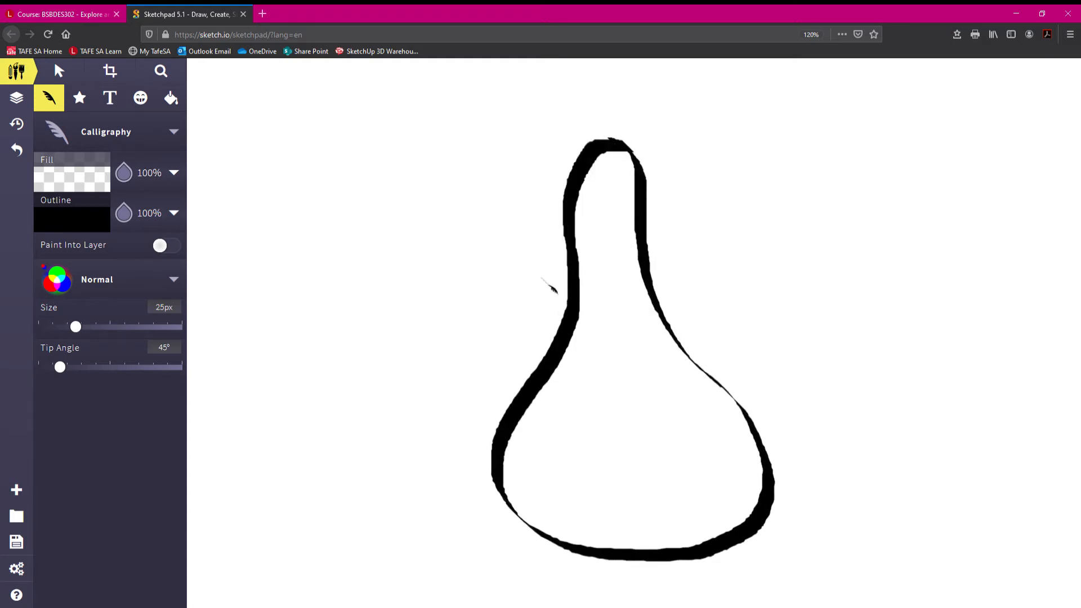
# - Copy the Calligraphy droplet outline and paste a duplicate onto the canvas
pyautogui.click(60, 71)
pyautogui.click(577, 211)
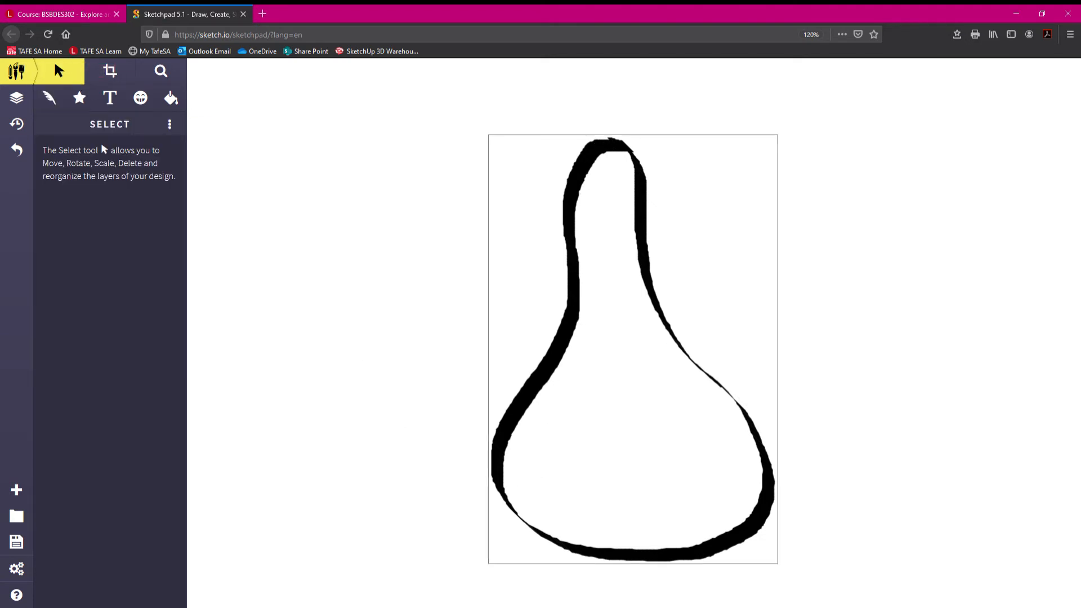
pyautogui.rightClick(584, 186)
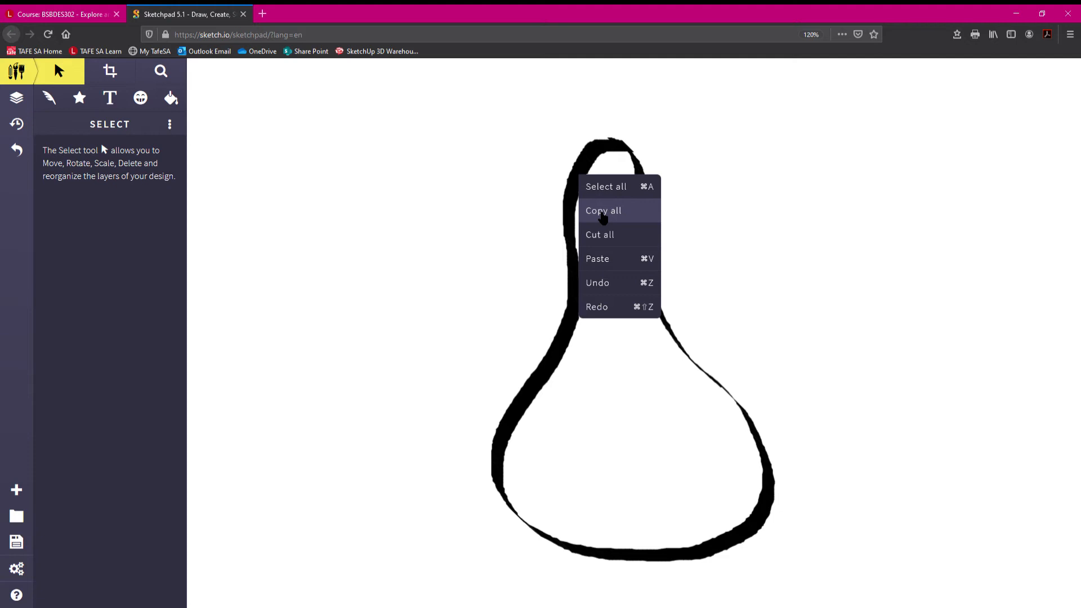
pyautogui.click(602, 217)
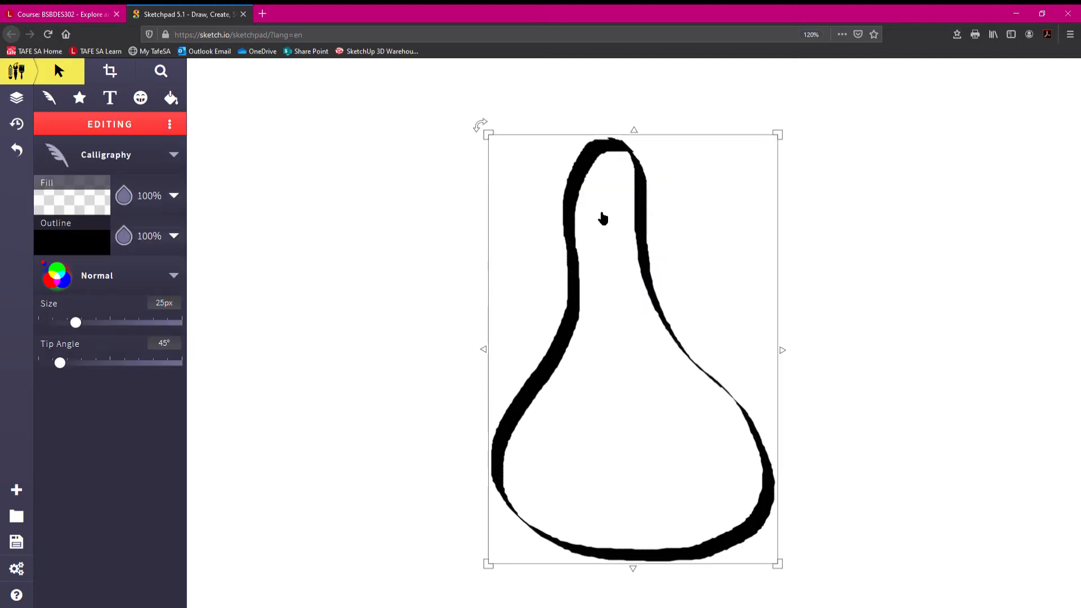
pyautogui.click(302, 141)
pyautogui.rightClick(303, 145)
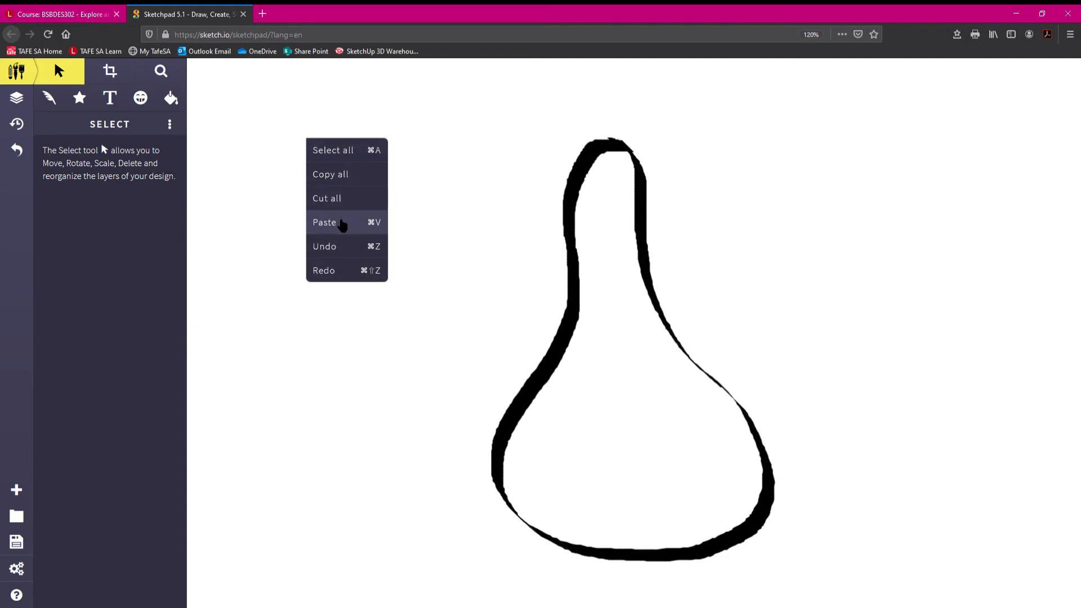
pyautogui.click(342, 224)
# - Move the pasted droplet to the right of the original, enlarge it, and position it so that the two outlines overlap
pyautogui.moveTo(596, 215)
pyautogui.mouseDown()
pyautogui.moveTo(672, 225)
pyautogui.moveTo(693, 208)
pyautogui.moveTo(701, 252)
pyautogui.mouseUp()
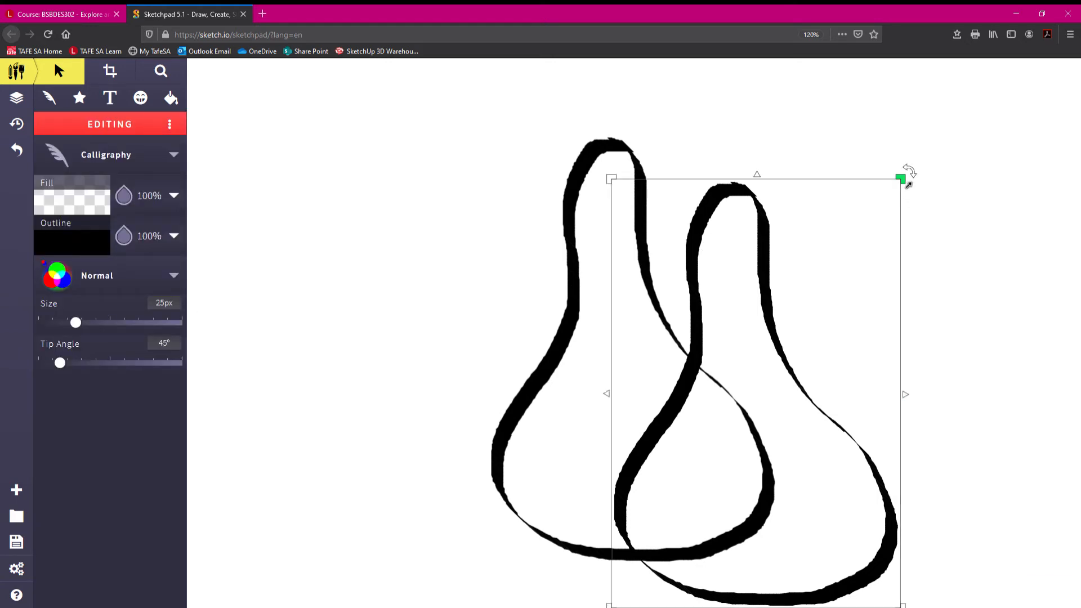
pyautogui.moveTo(904, 181)
pyautogui.mouseDown()
pyautogui.moveTo(991, 141)
pyautogui.moveTo(1031, 79)
pyautogui.moveTo(1034, 49)
pyautogui.moveTo(1049, 52)
pyautogui.mouseUp()
pyautogui.moveTo(836, 151); pyautogui.dragTo(859, 201)
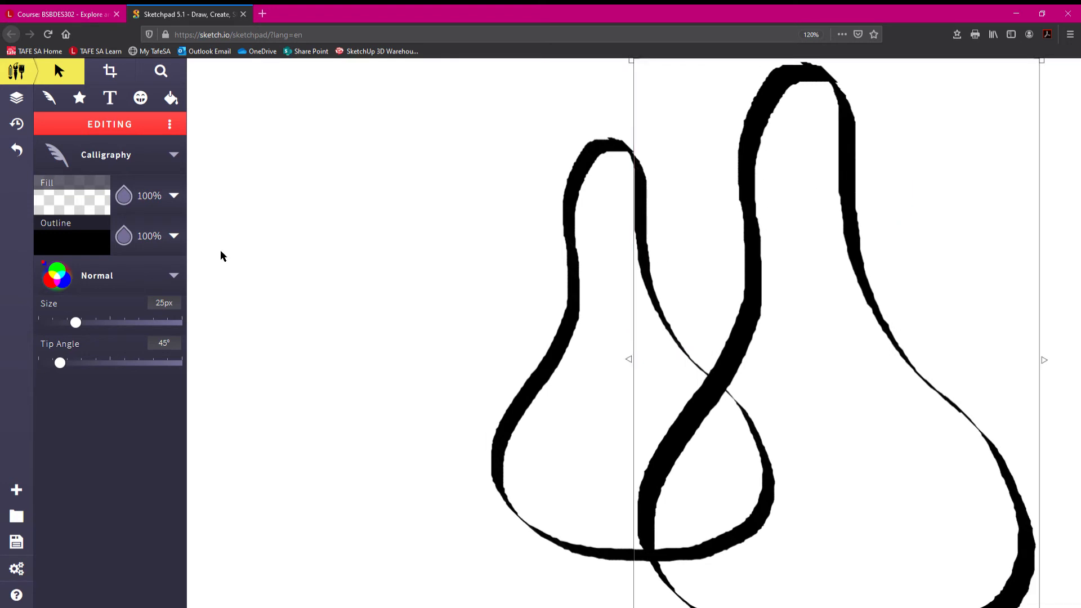
# - Try to fill the enlarged droplet with pink ffb4de, and open the fill colours for the smaller droplet
pyautogui.click(174, 196)
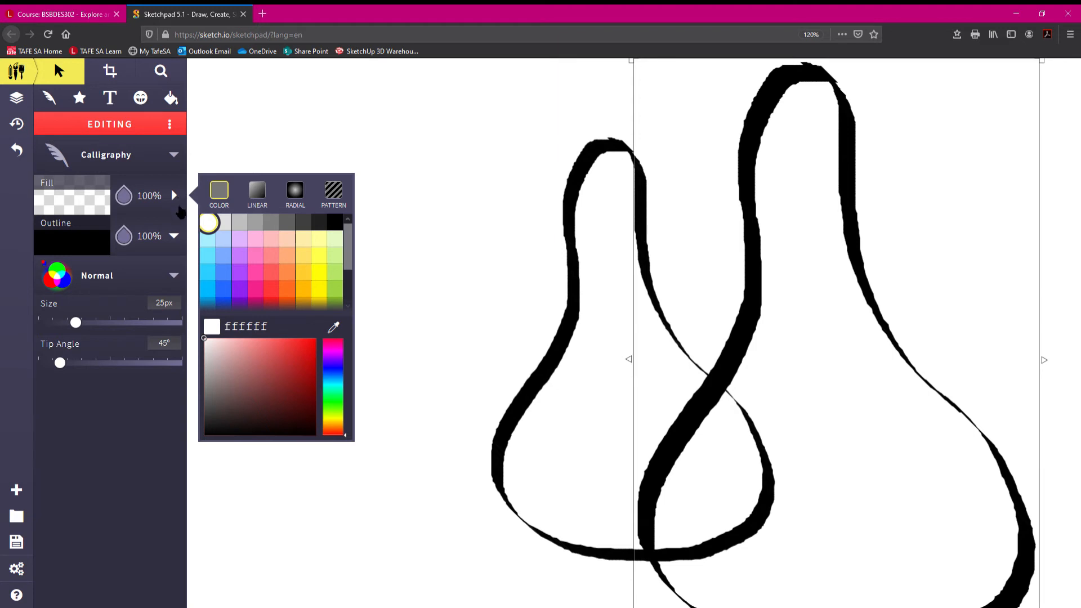
pyautogui.click(255, 240)
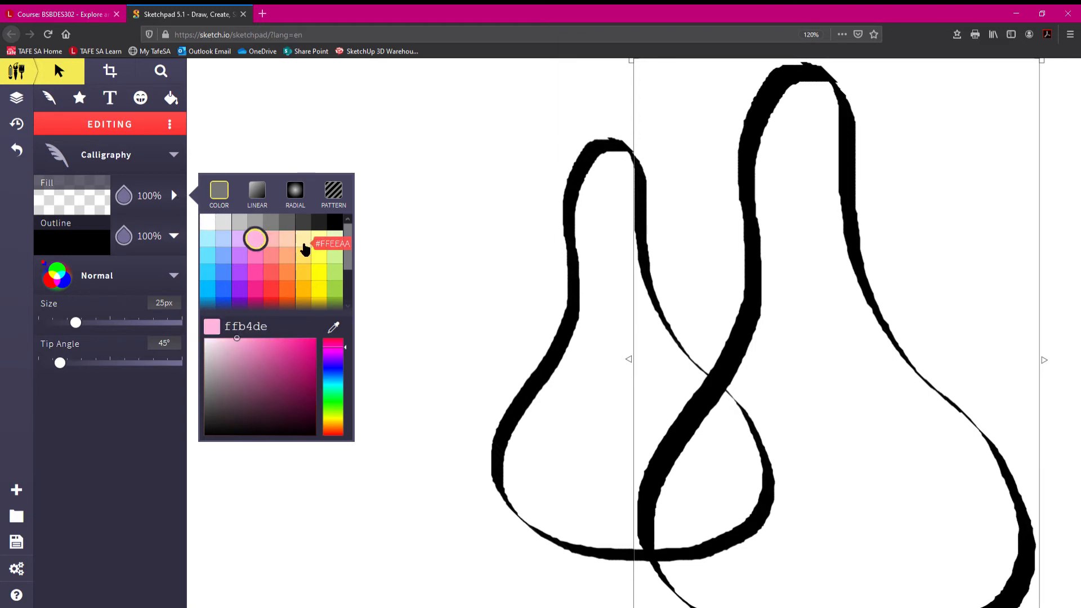
pyautogui.click(770, 222)
pyautogui.click(777, 207)
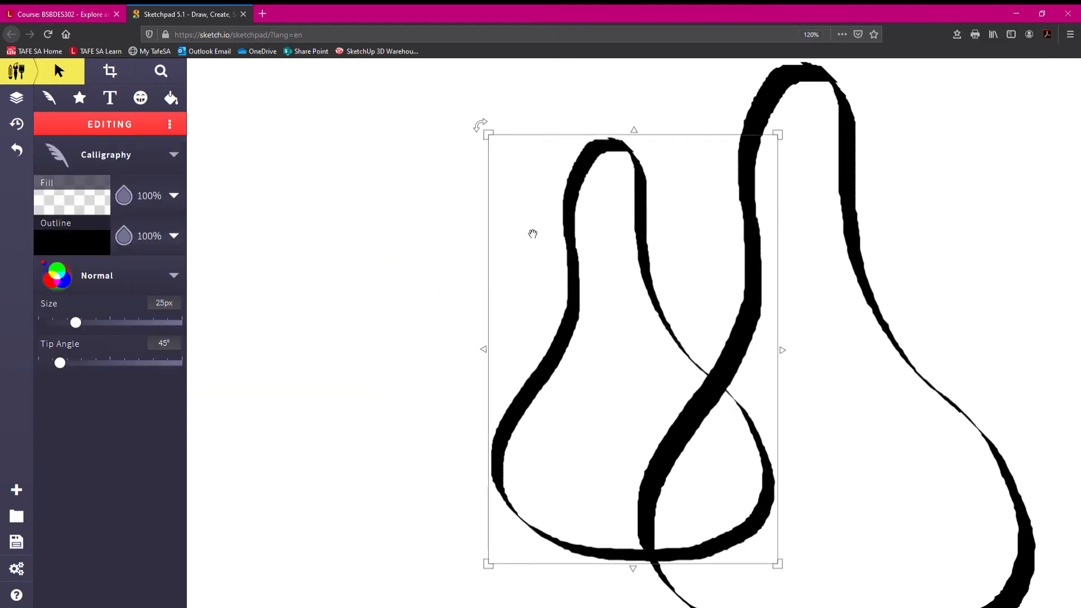
pyautogui.click(90, 204)
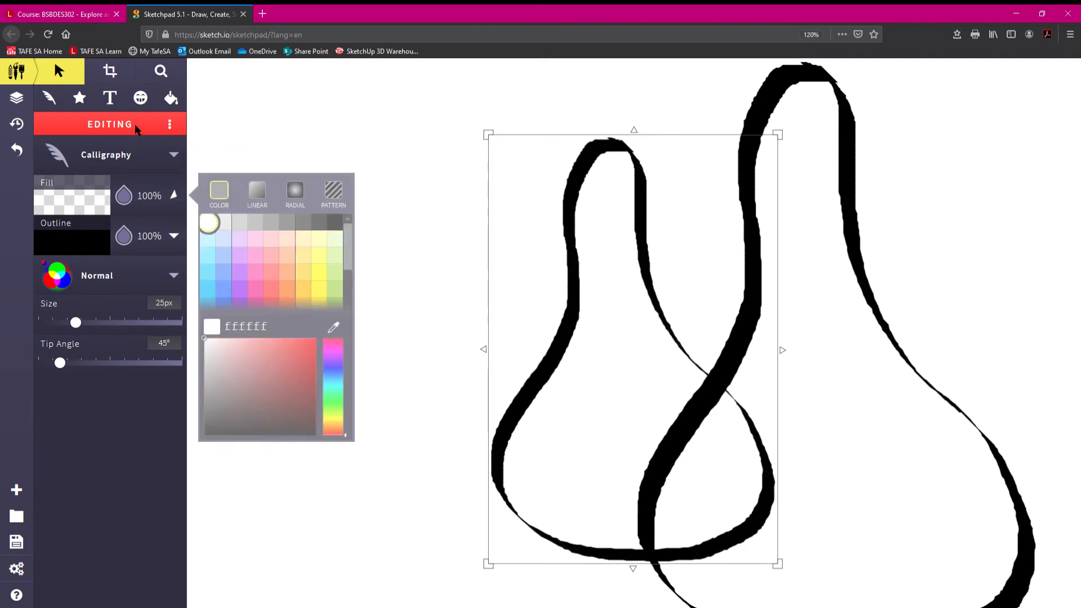
pyautogui.click(50, 98)
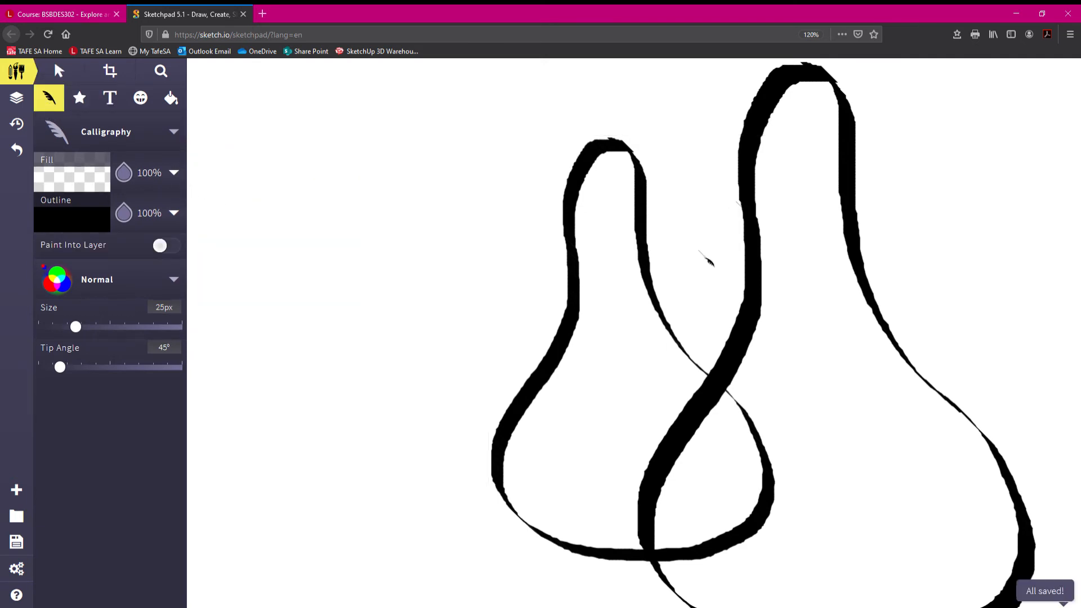
# - Select the enlarged droplet and fill it with a solid dusty reddish pink
pyautogui.click(59, 70)
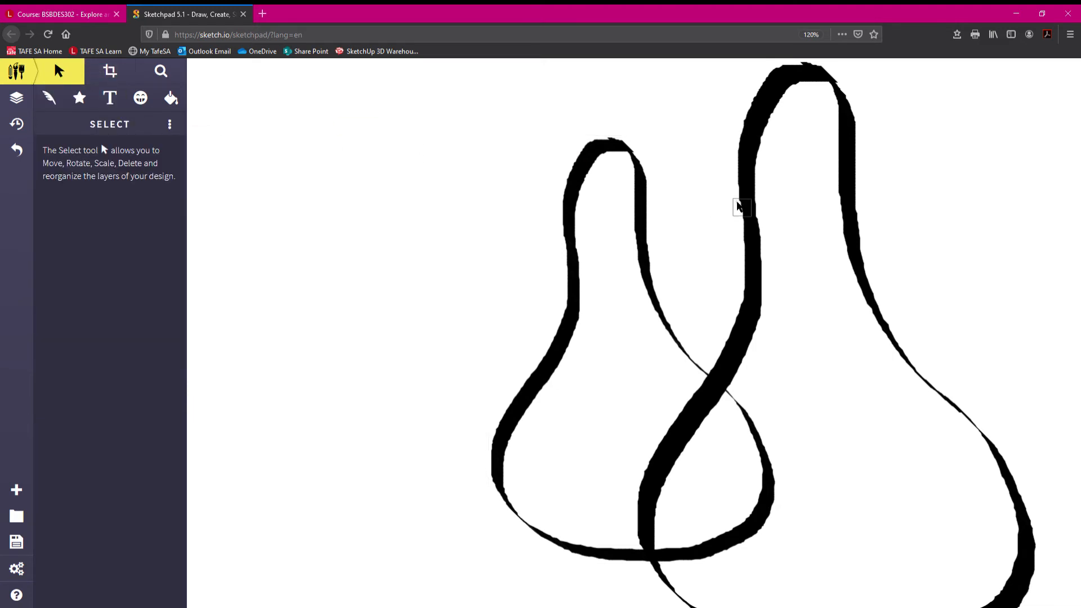
pyautogui.click(743, 208)
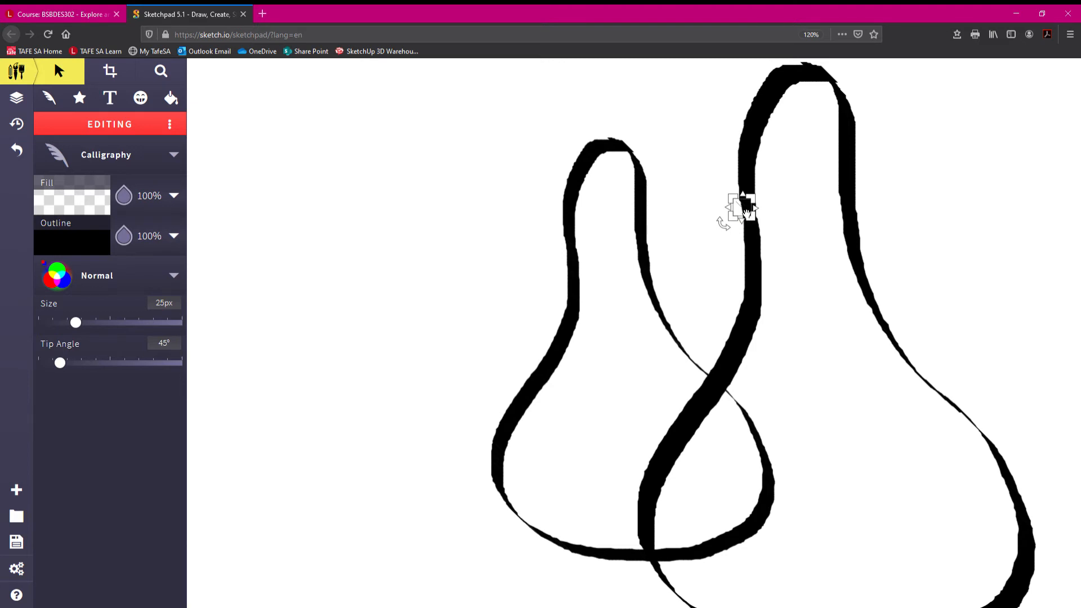
pyautogui.click(746, 212)
pyautogui.click(752, 205)
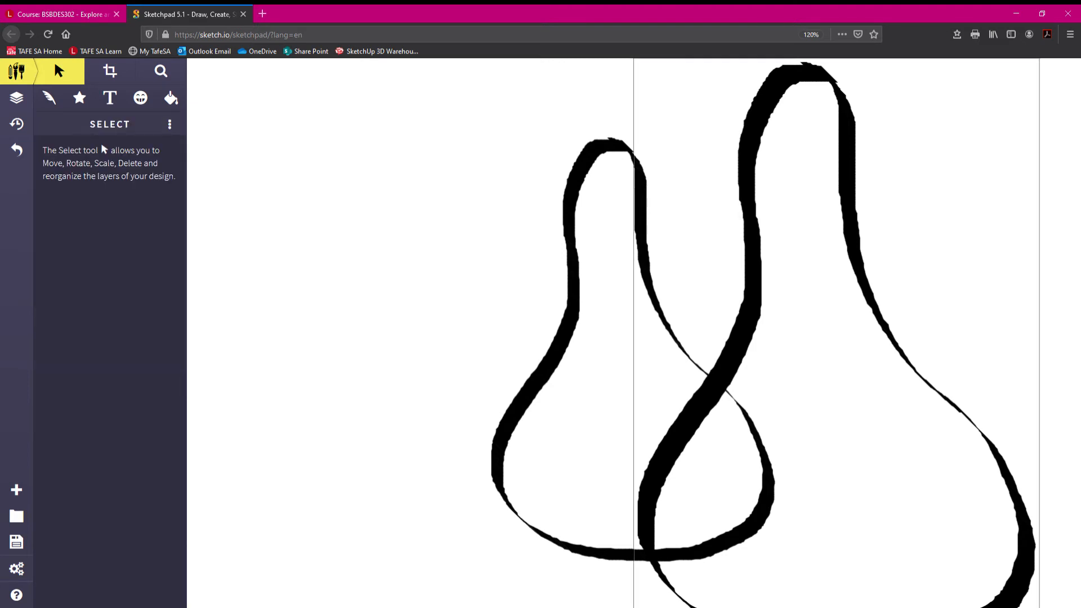
pyautogui.click(675, 573)
pyautogui.click(671, 585)
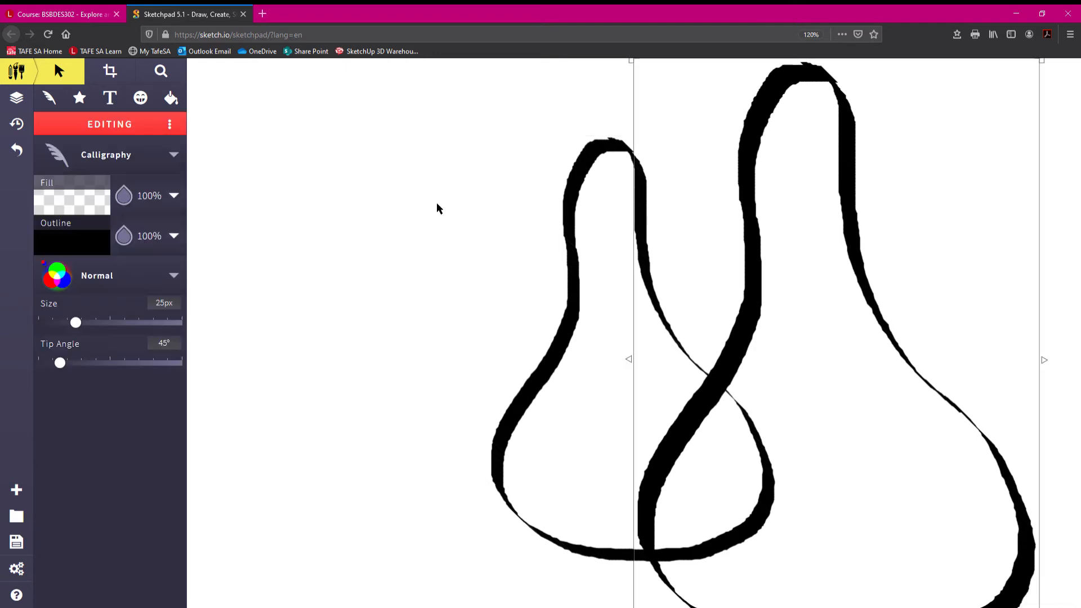
pyautogui.click(98, 205)
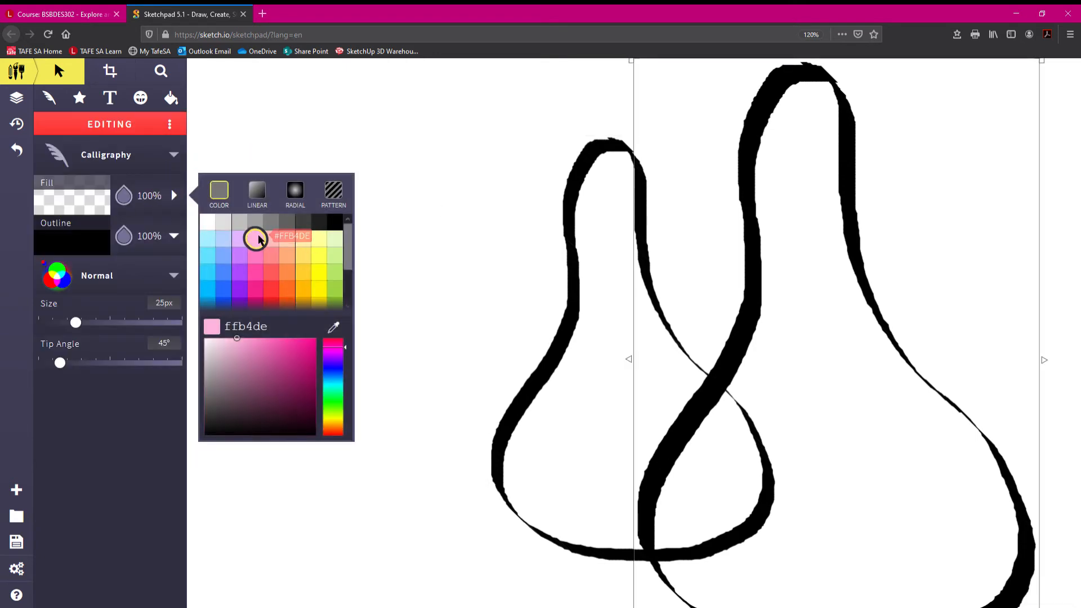
pyautogui.moveTo(238, 352)
pyautogui.mouseDown()
pyautogui.moveTo(205, 341)
pyautogui.moveTo(260, 381)
pyautogui.moveTo(263, 362)
pyautogui.moveTo(252, 375)
pyautogui.mouseUp()
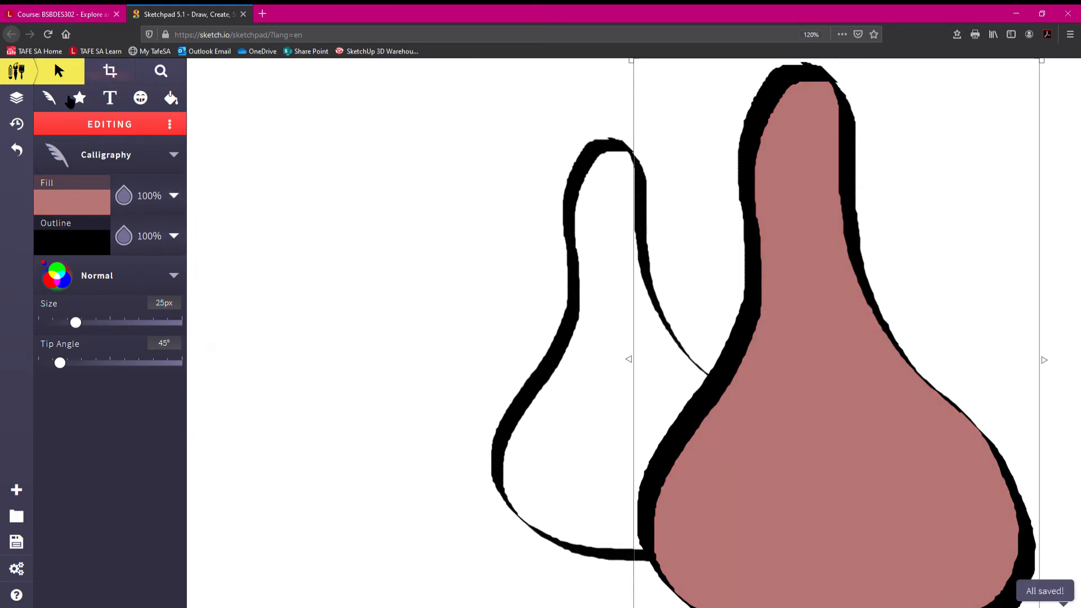
# - Deselect the enlarged droplet and fill the canvas background with solid light grey bfbfbf using Vector Fill
pyautogui.click(237, 264)
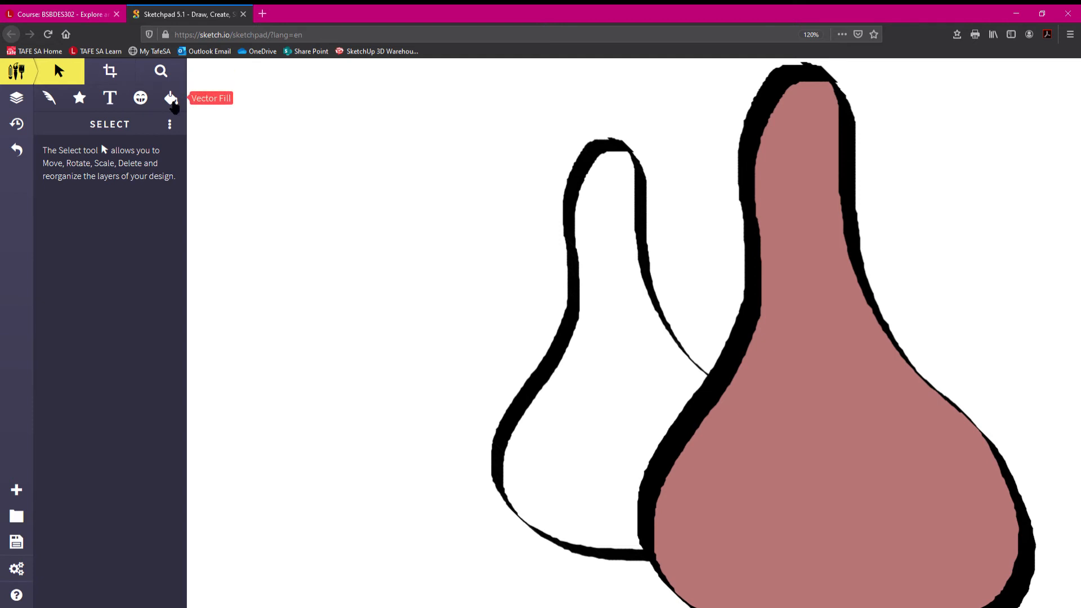
pyautogui.click(172, 102)
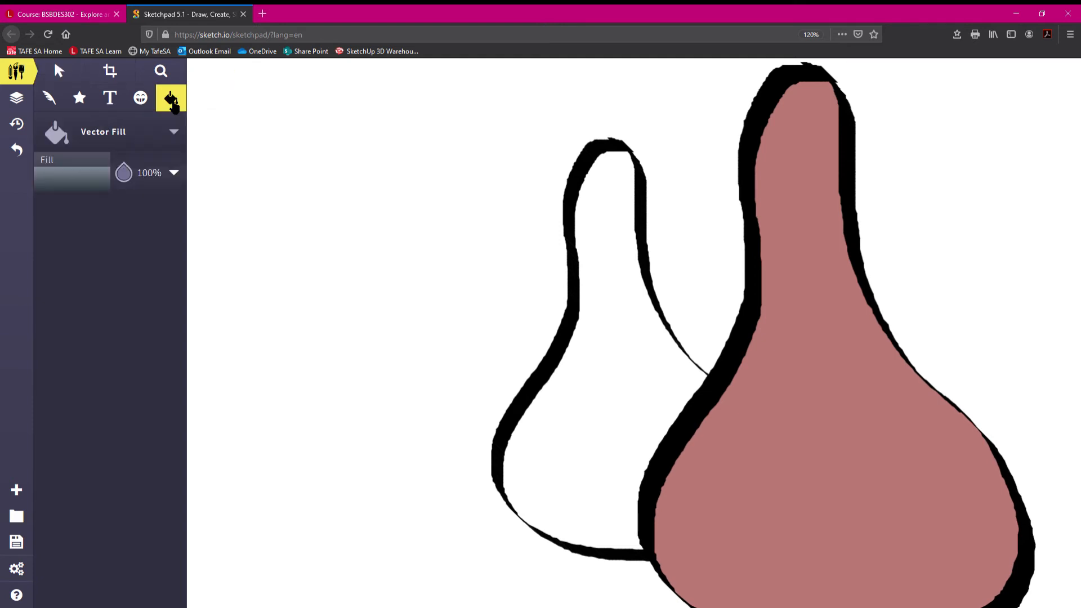
pyautogui.click(178, 174)
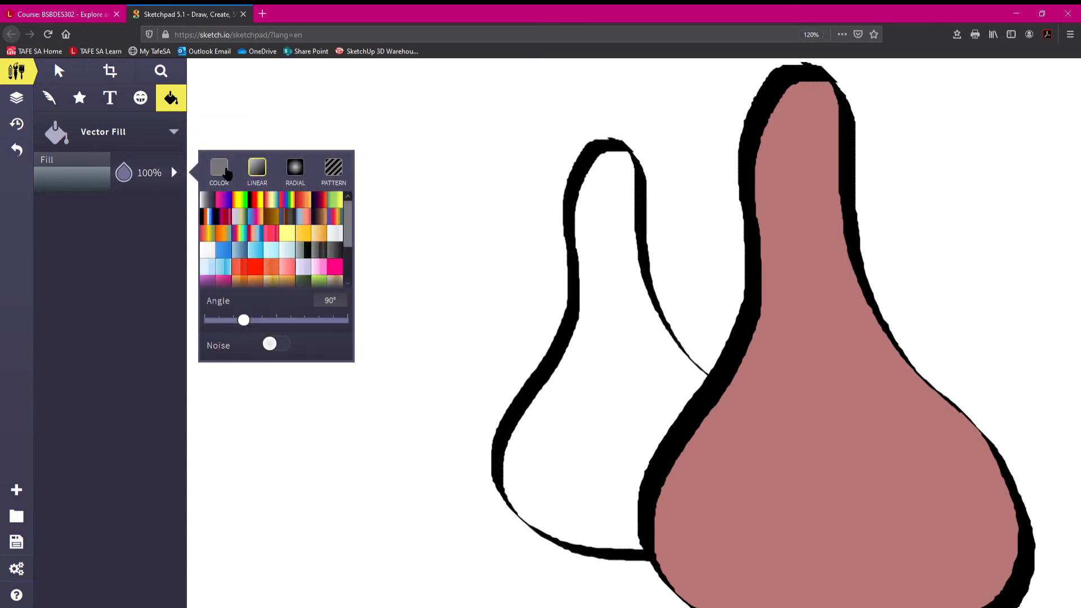
pyautogui.click(227, 174)
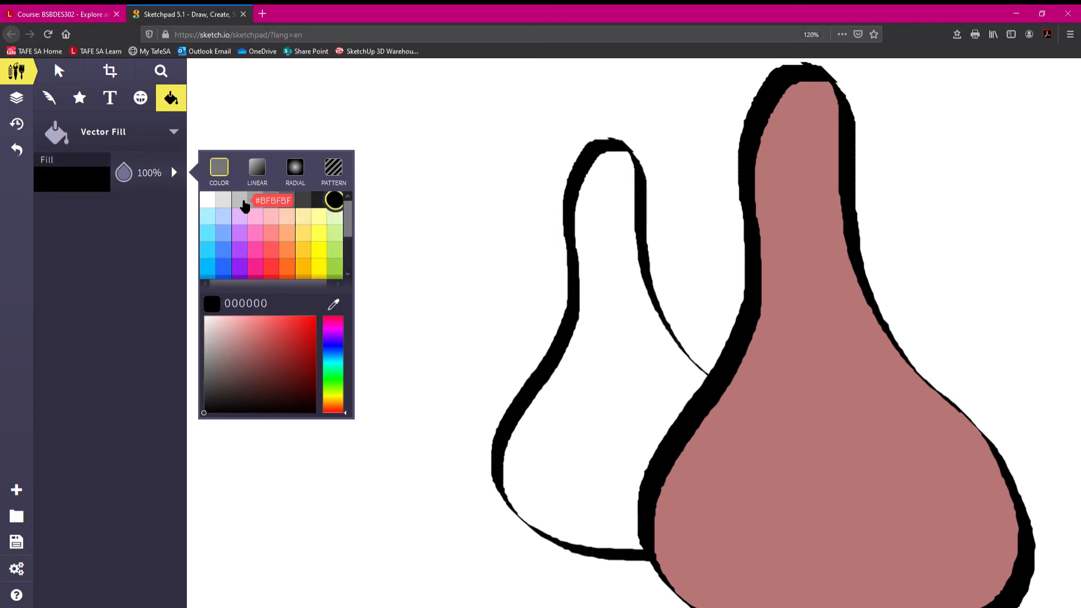
pyautogui.click(243, 204)
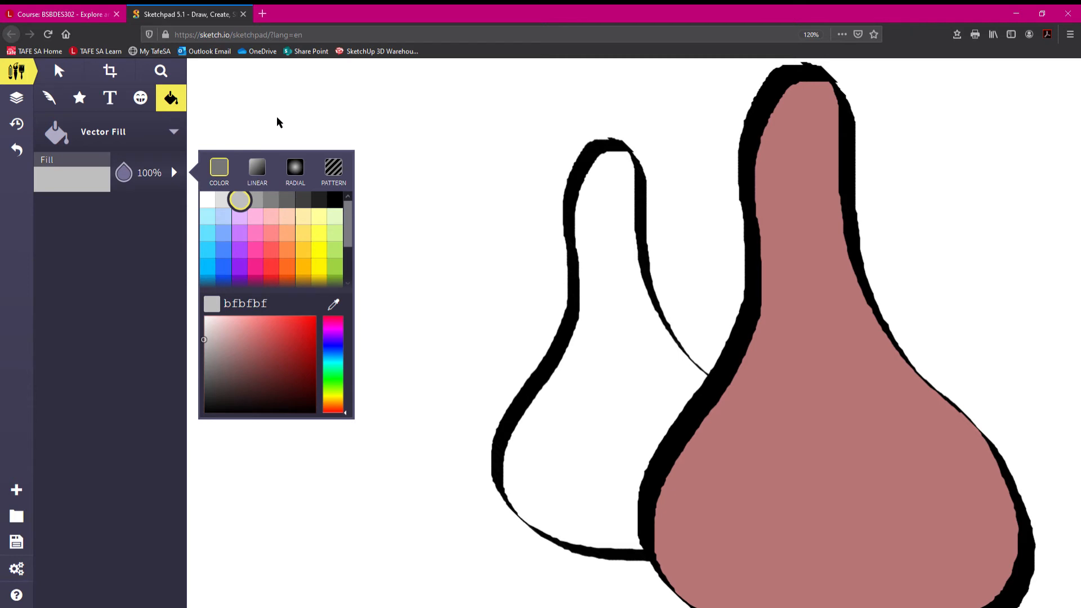
pyautogui.click(445, 126)
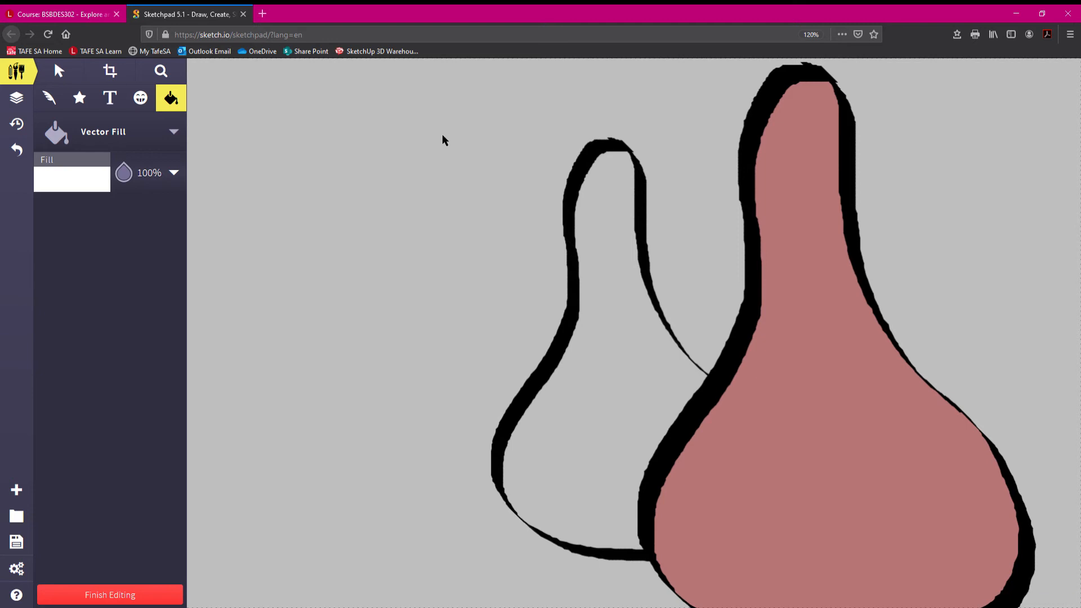
# - Select the smaller droplet and try to fill it with solid white ffffff
pyautogui.click(56, 69)
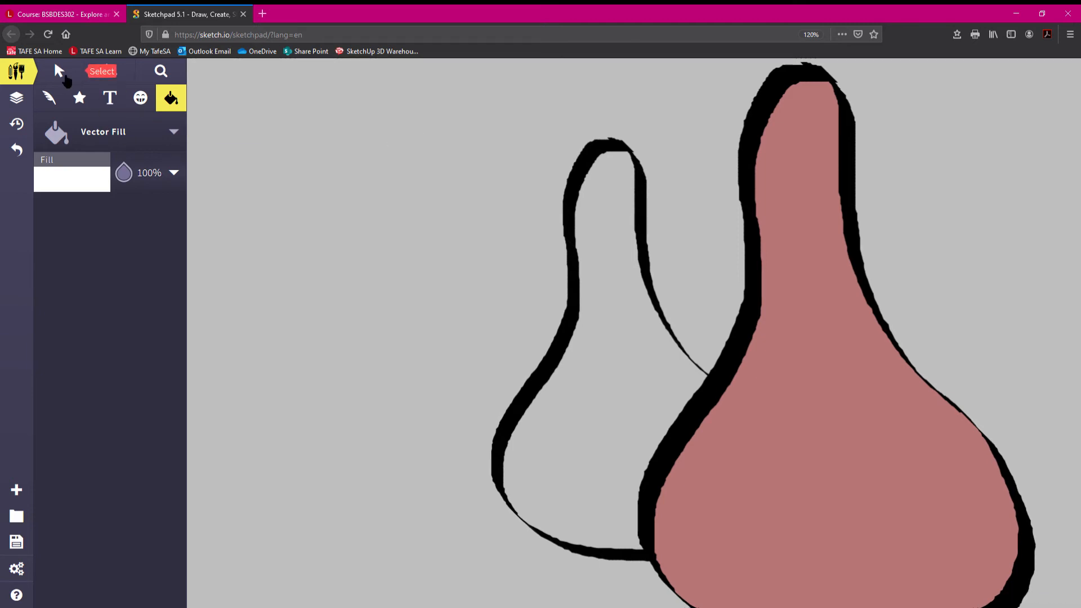
pyautogui.click(612, 287)
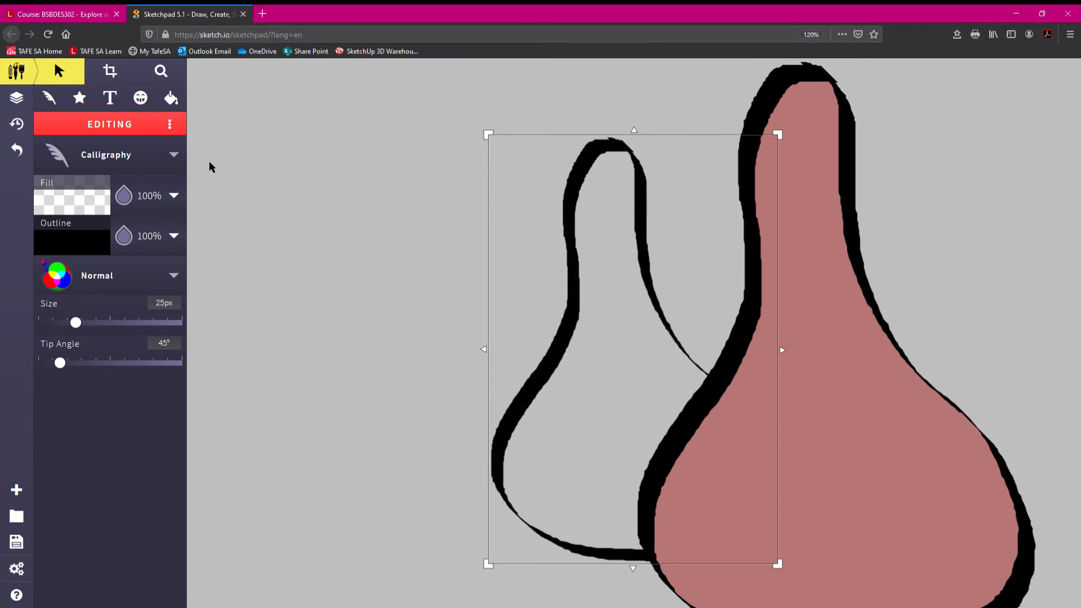
pyautogui.click(178, 201)
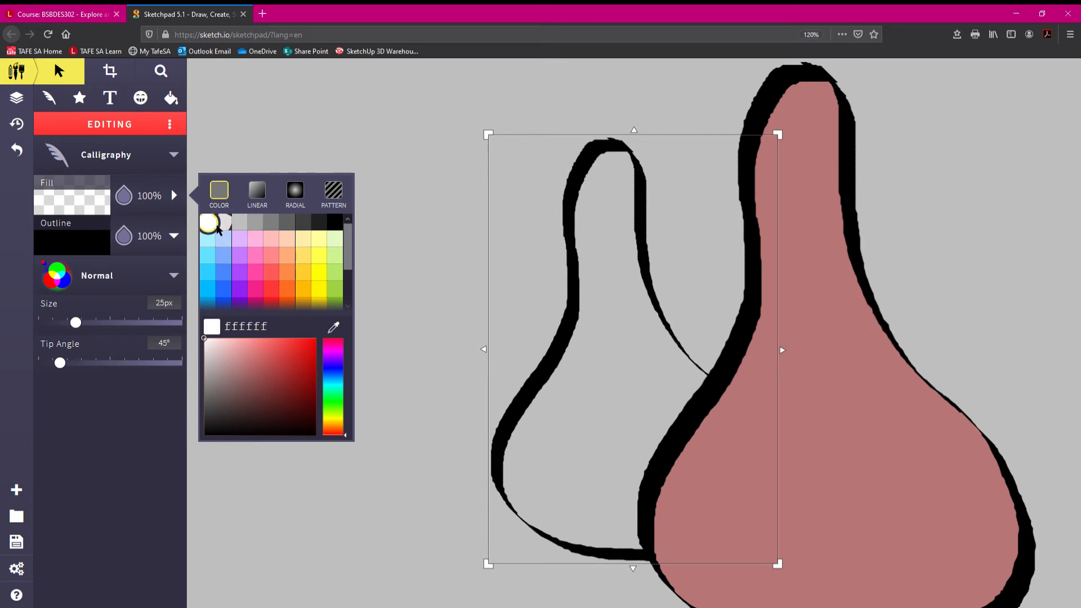
pyautogui.click(586, 283)
pyautogui.click(584, 286)
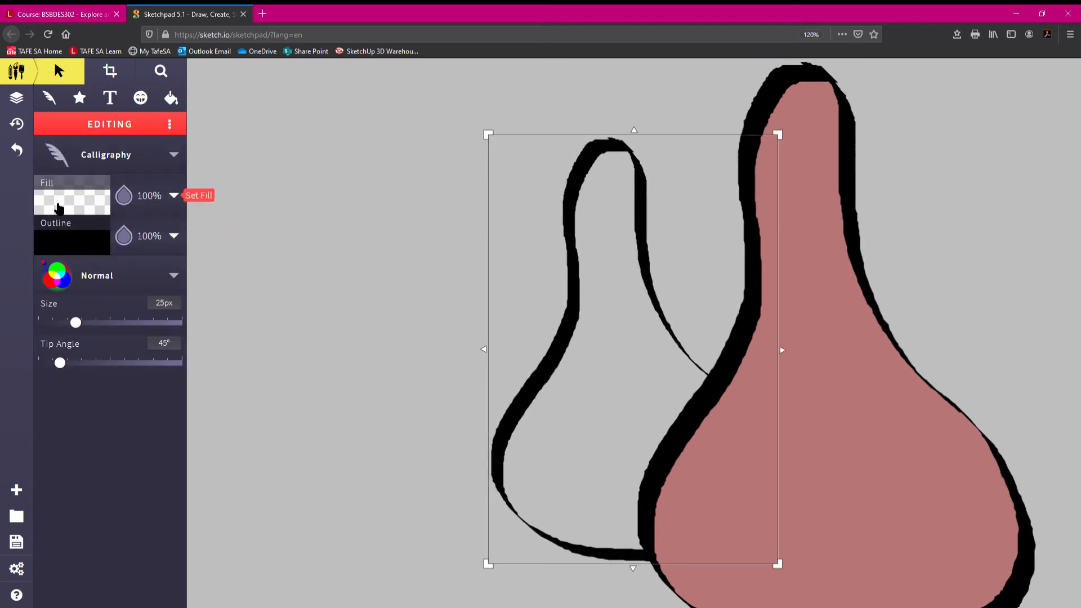
pyautogui.click(174, 196)
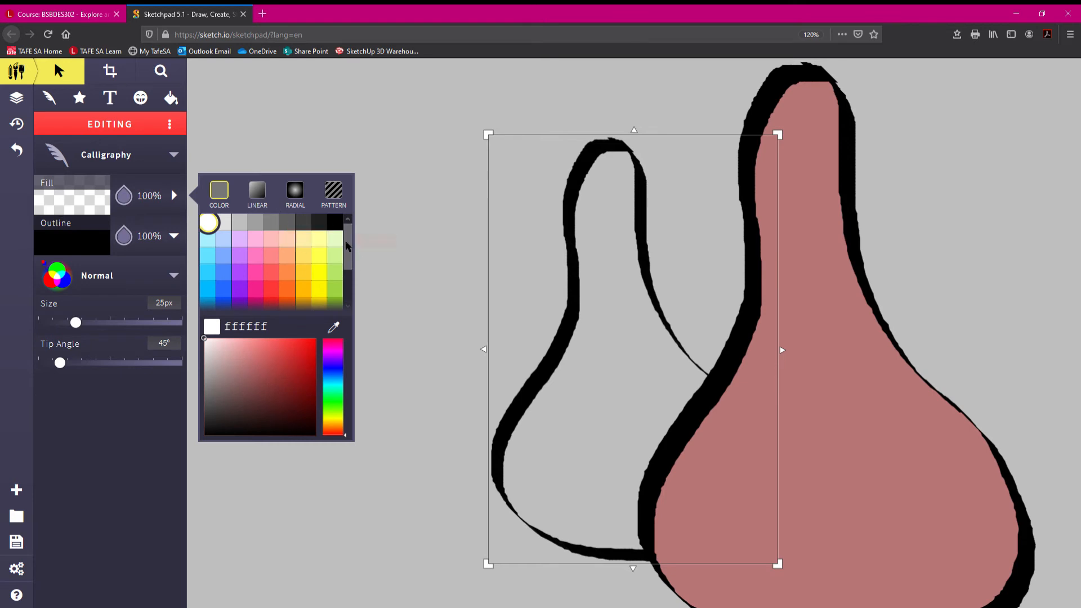
pyautogui.moveTo(349, 244); pyautogui.dragTo(352, 285)
pyautogui.click(209, 225)
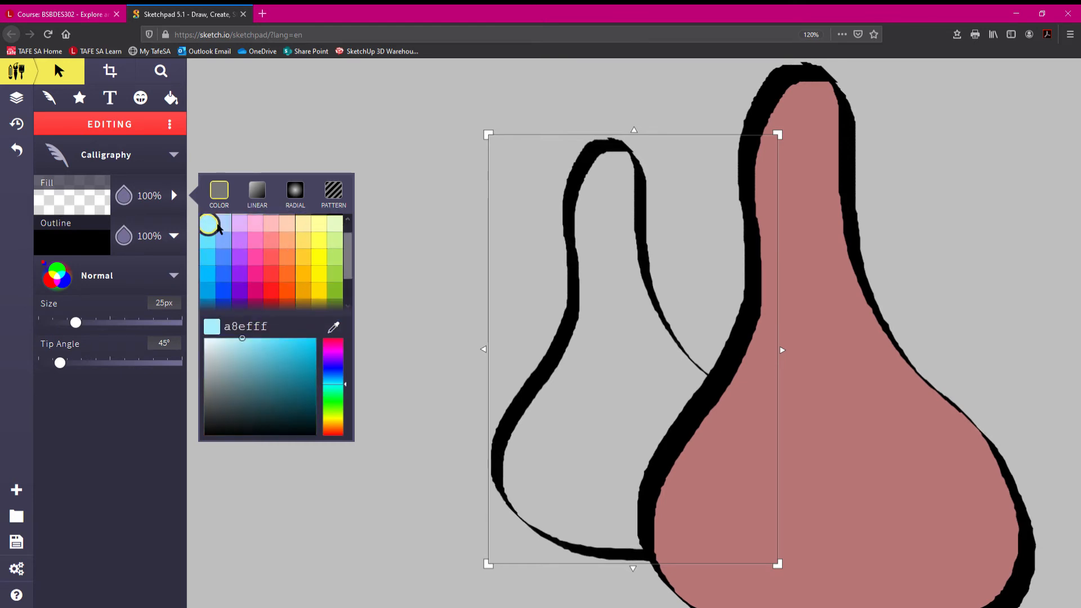
pyautogui.click(228, 231)
pyautogui.scroll(3, 222, 225)
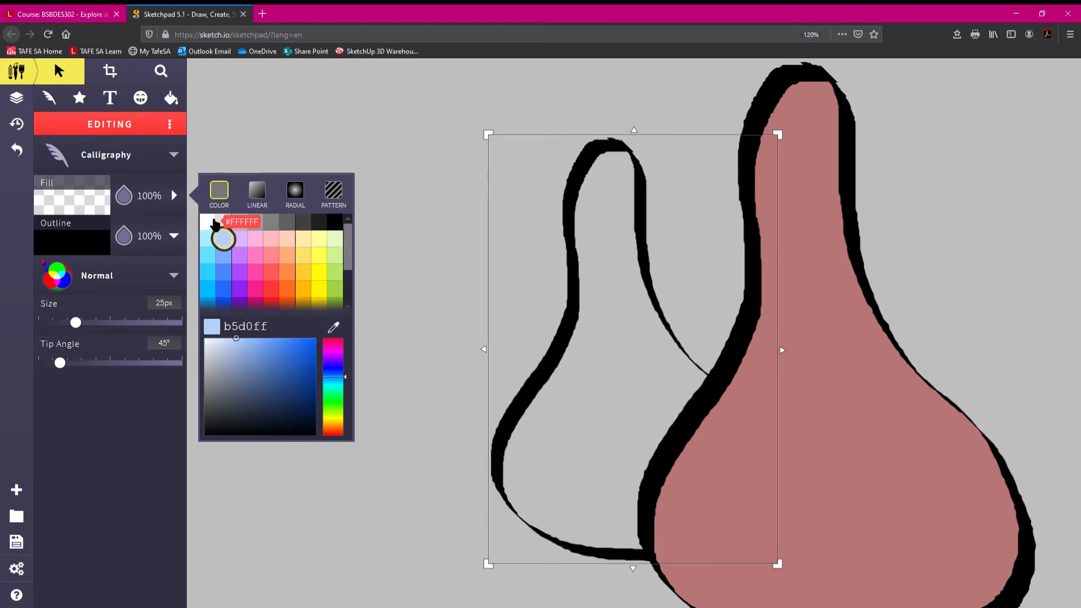
pyautogui.click(210, 222)
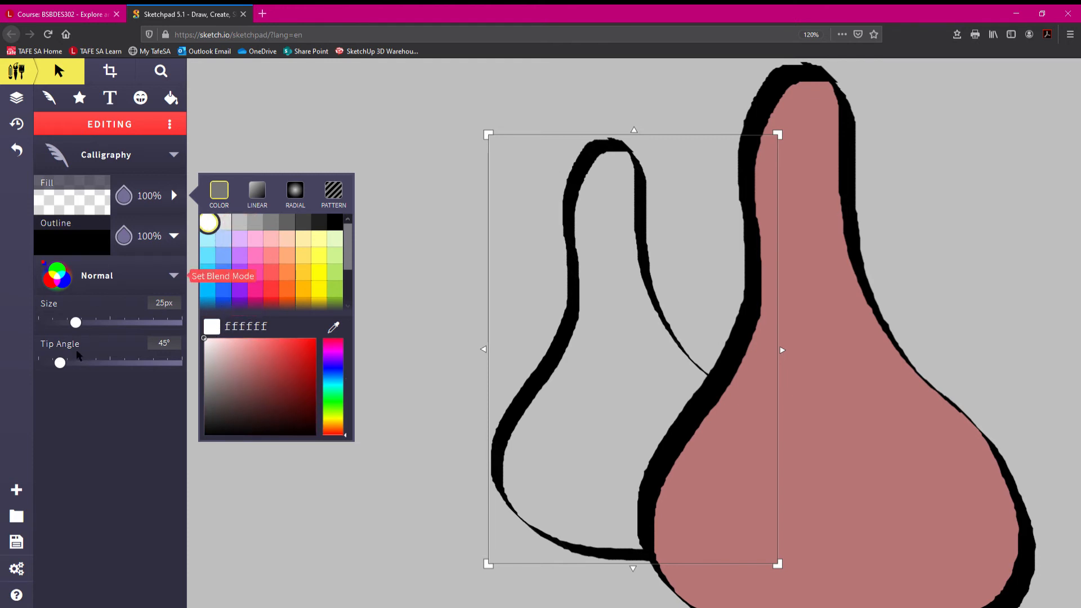
pyautogui.click(86, 208)
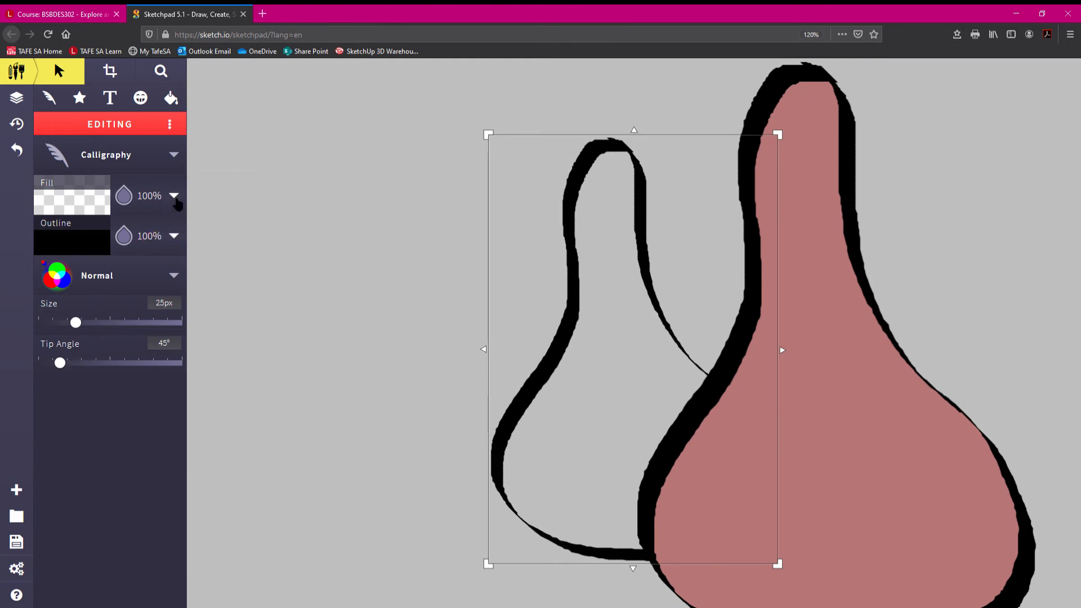
# - Switch the smaller droplet's fill to a linear gradient and back to solid white ffffff, and deselect it
pyautogui.click(72, 210)
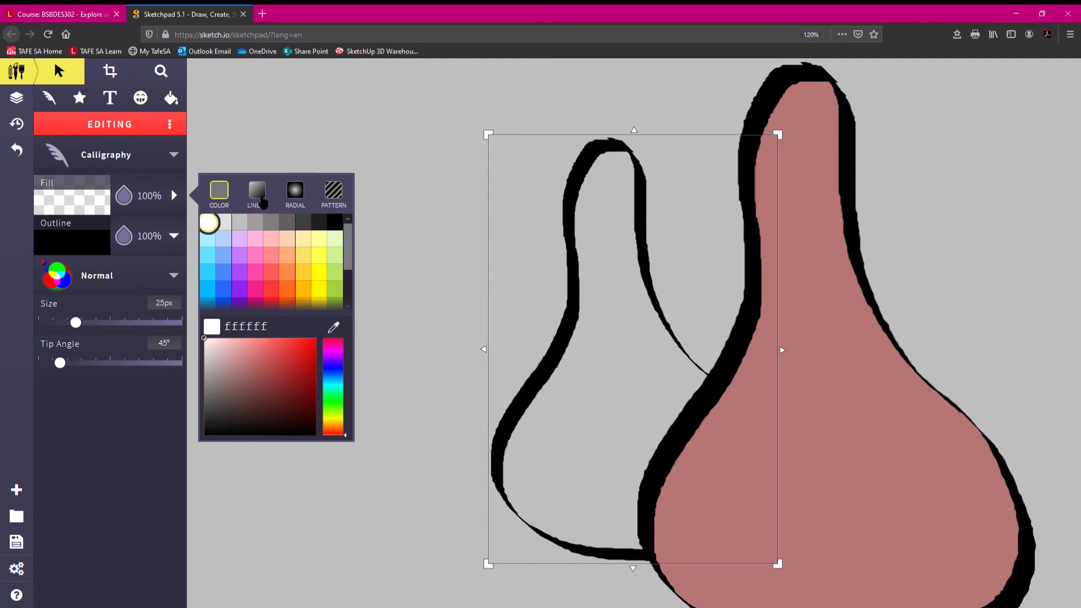
pyautogui.click(257, 193)
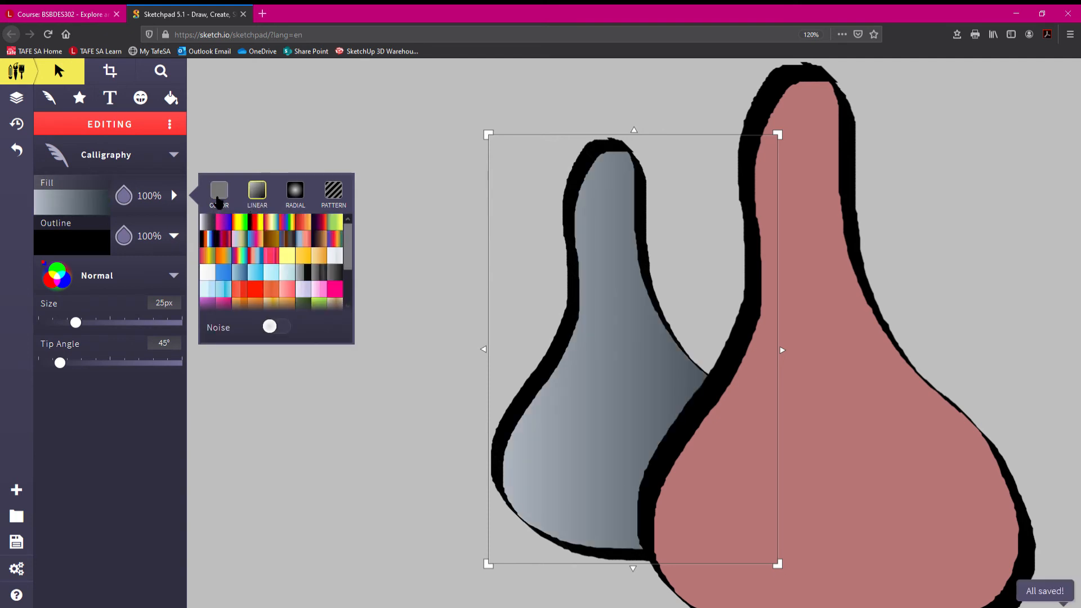
pyautogui.click(219, 195)
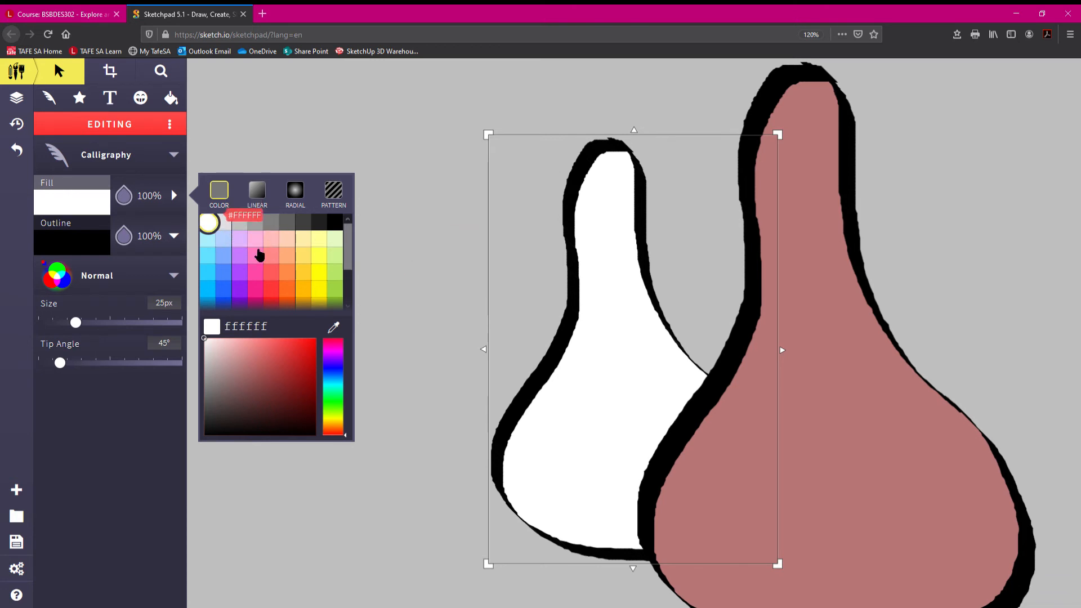
pyautogui.click(257, 192)
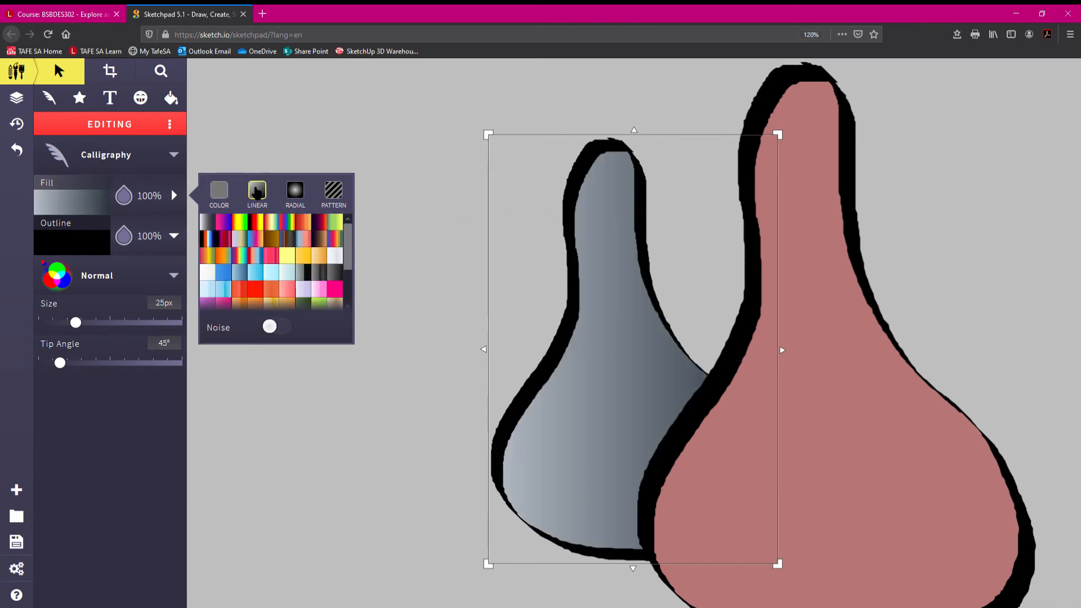
pyautogui.click(212, 226)
pyautogui.click(219, 192)
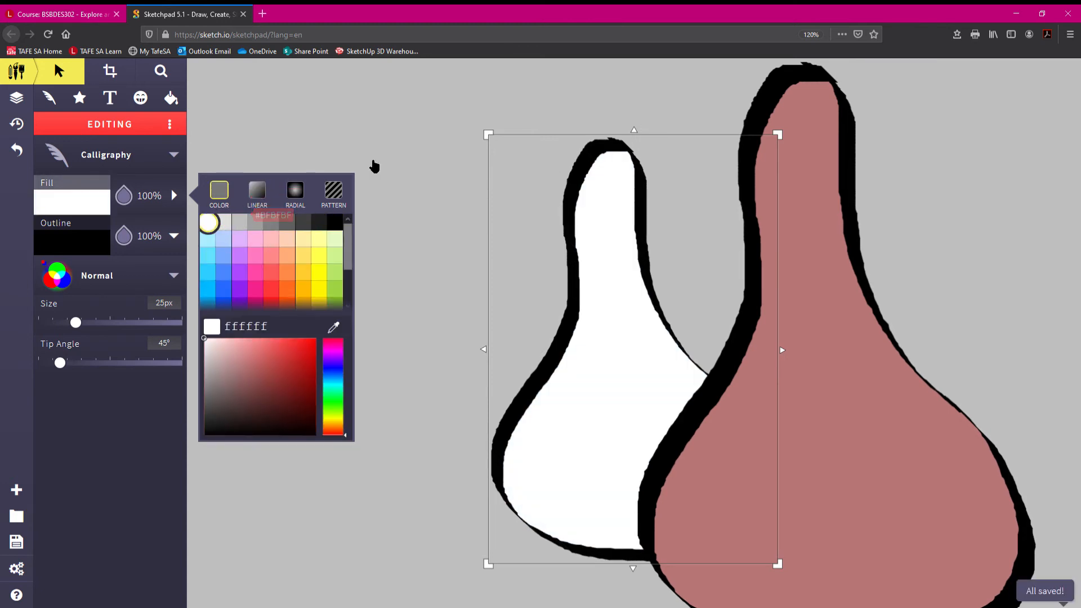
pyautogui.click(392, 128)
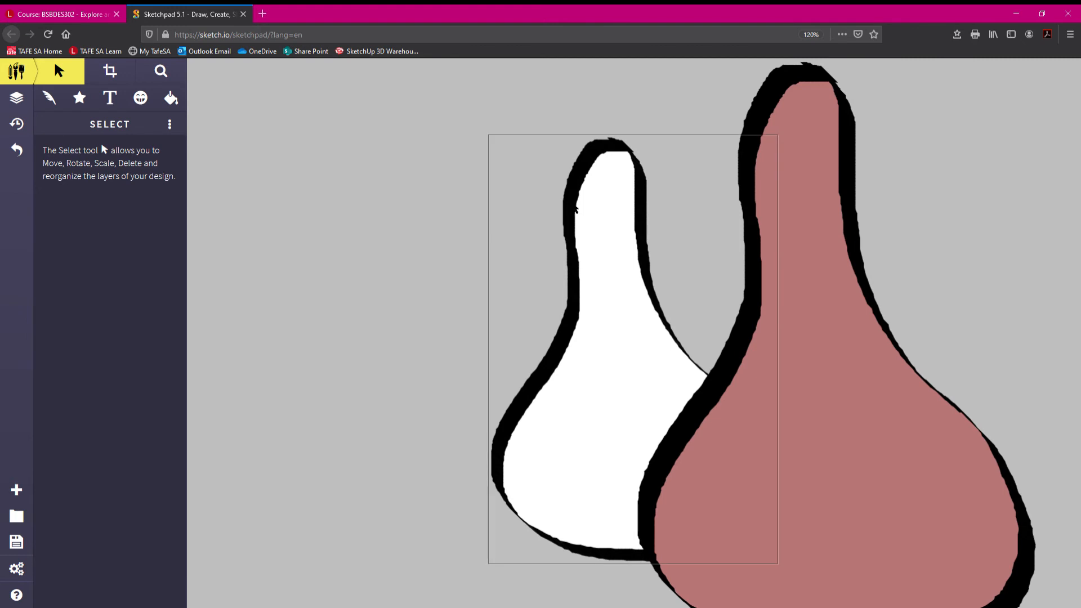
# - Try to select the white and pink droplets together and copy them as a pair
pyautogui.click(575, 205)
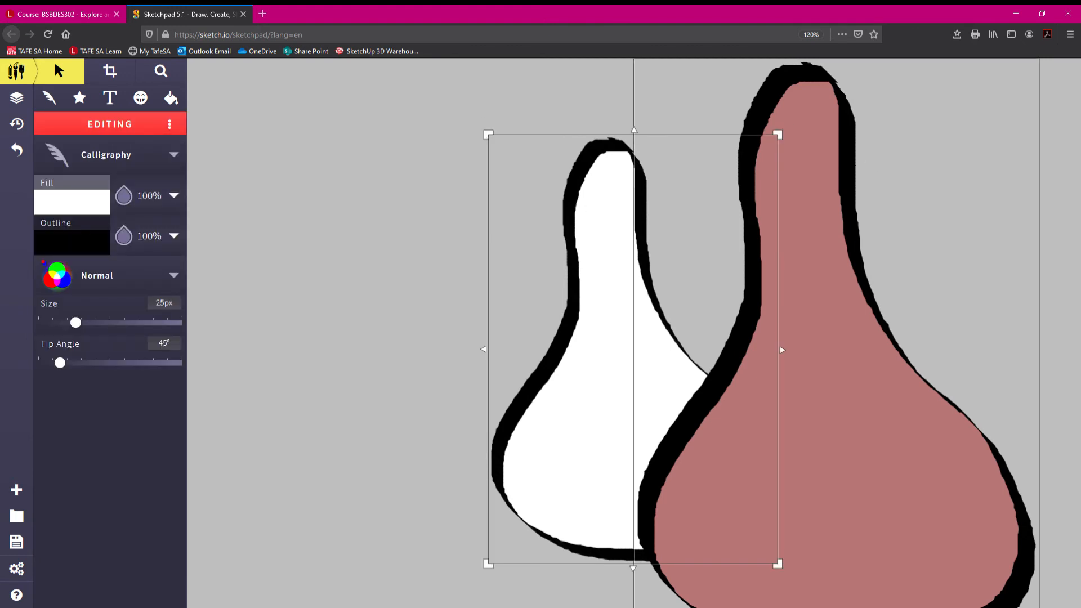
pyautogui.click(695, 143)
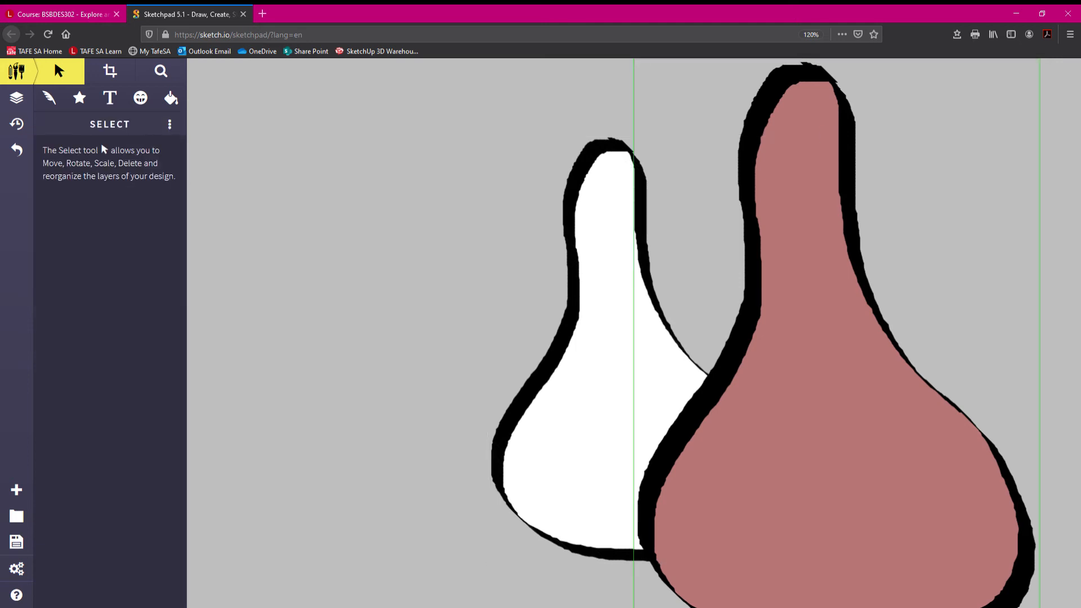
pyautogui.click(604, 155)
pyautogui.hotkey('ctrl', 'a')
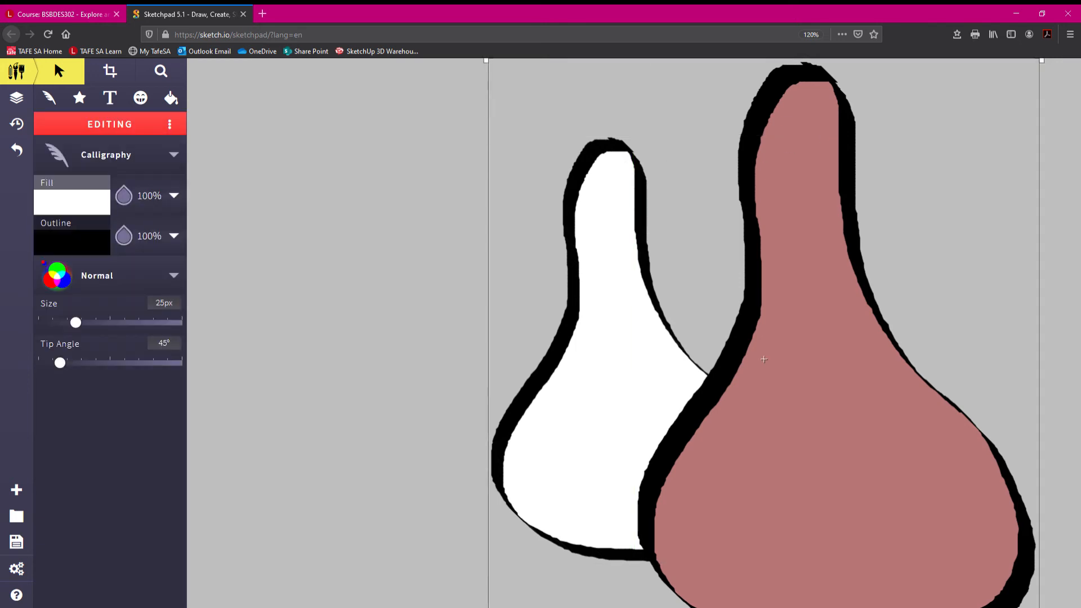
pyautogui.rightClick(649, 218)
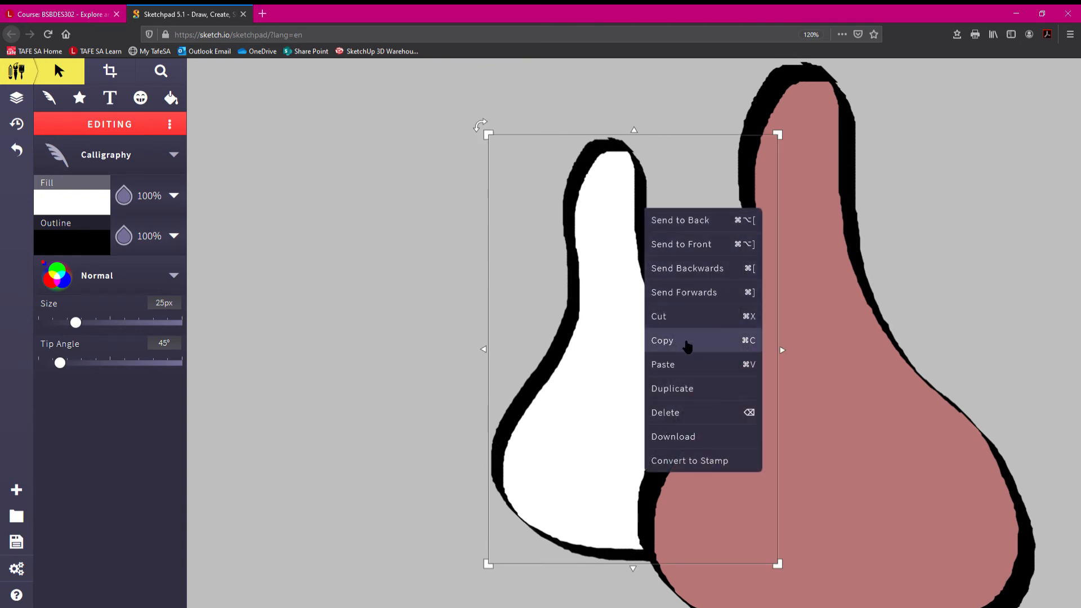
pyautogui.click(688, 344)
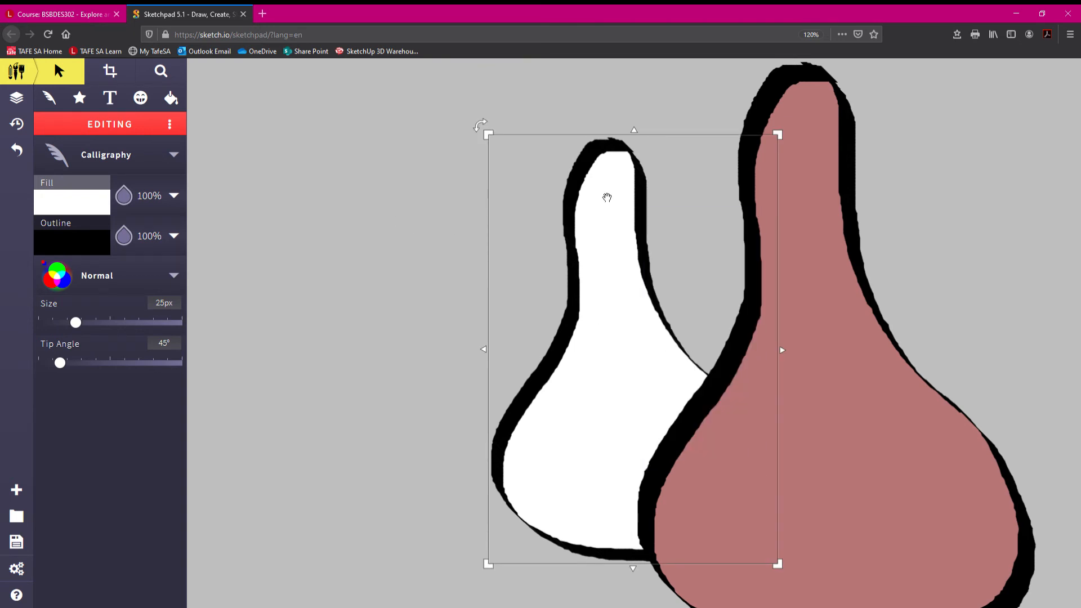
pyautogui.keyDown('shift'); pyautogui.click(764, 359); pyautogui.keyUp('shift')
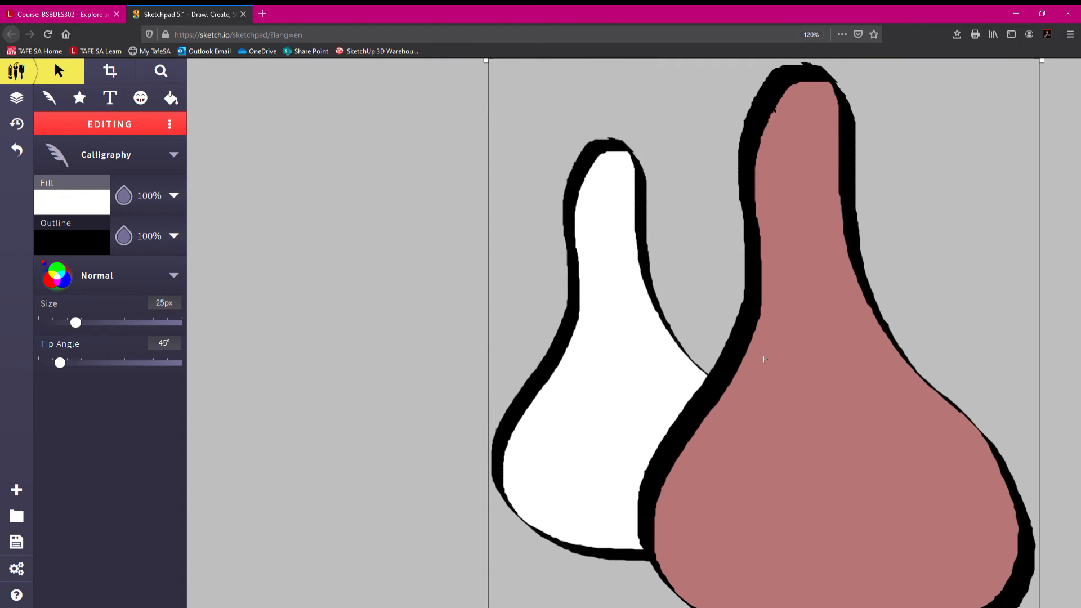
pyautogui.rightClick(763, 359)
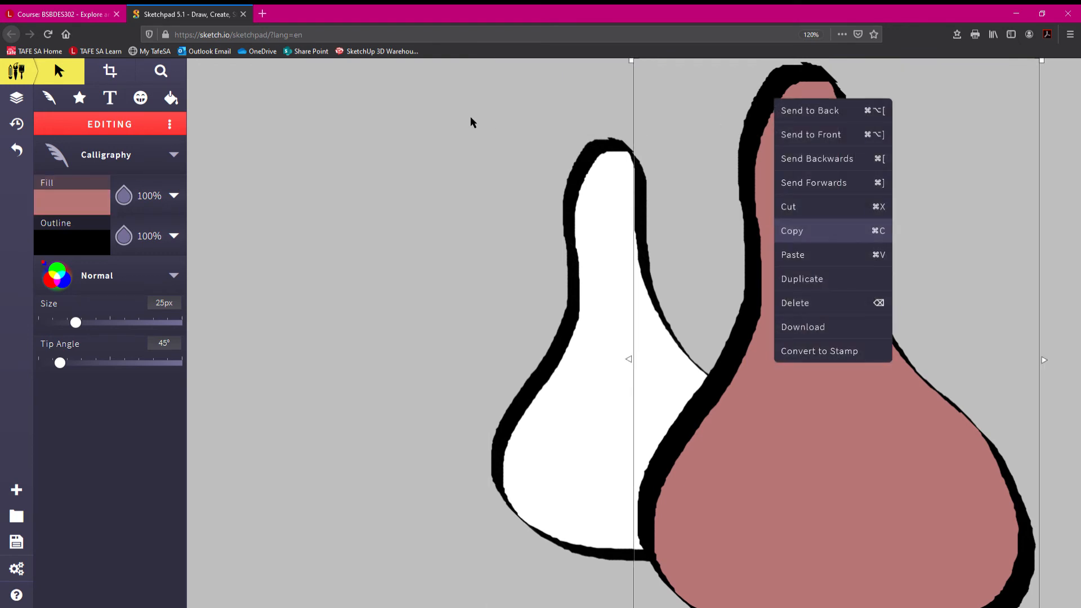
pyautogui.click(494, 153)
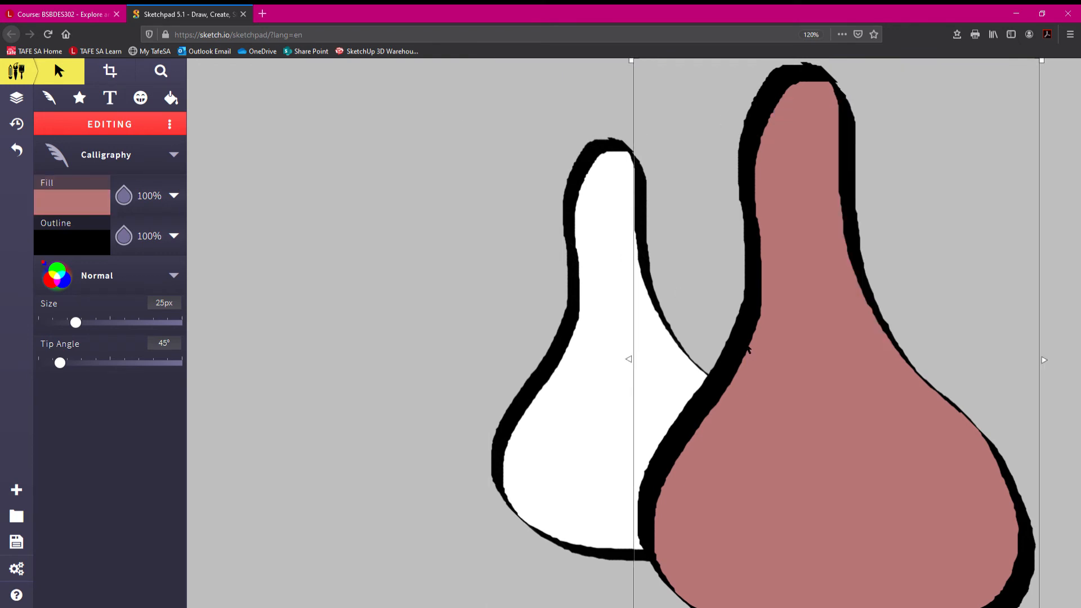
# - Copy all the droplets, paste the duplicate pair, and move it down and to the left so it overlaps the originals
pyautogui.rightClick(763, 199)
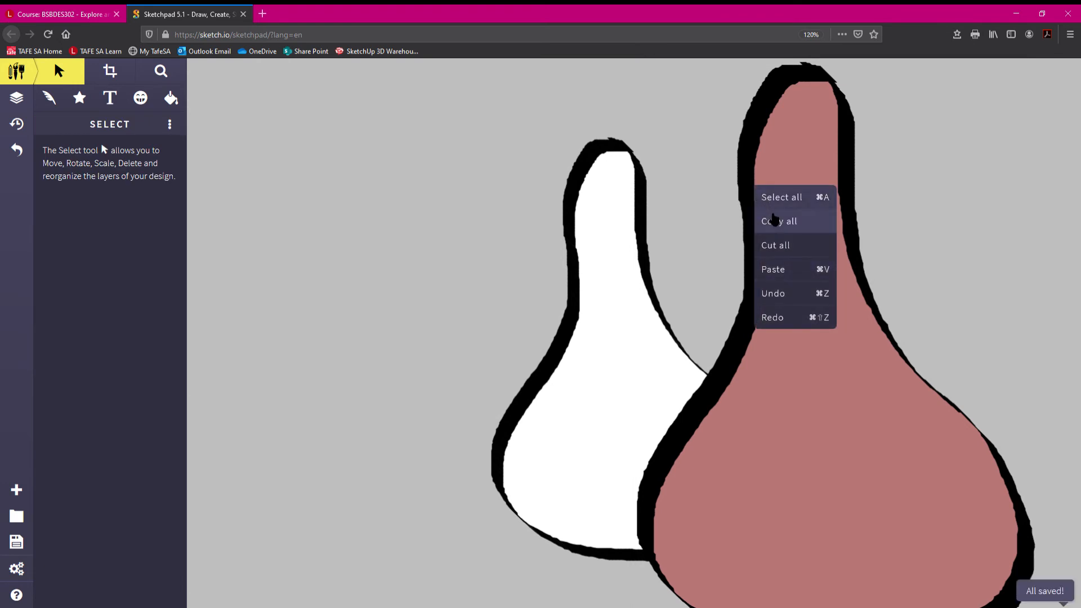
pyautogui.click(778, 221)
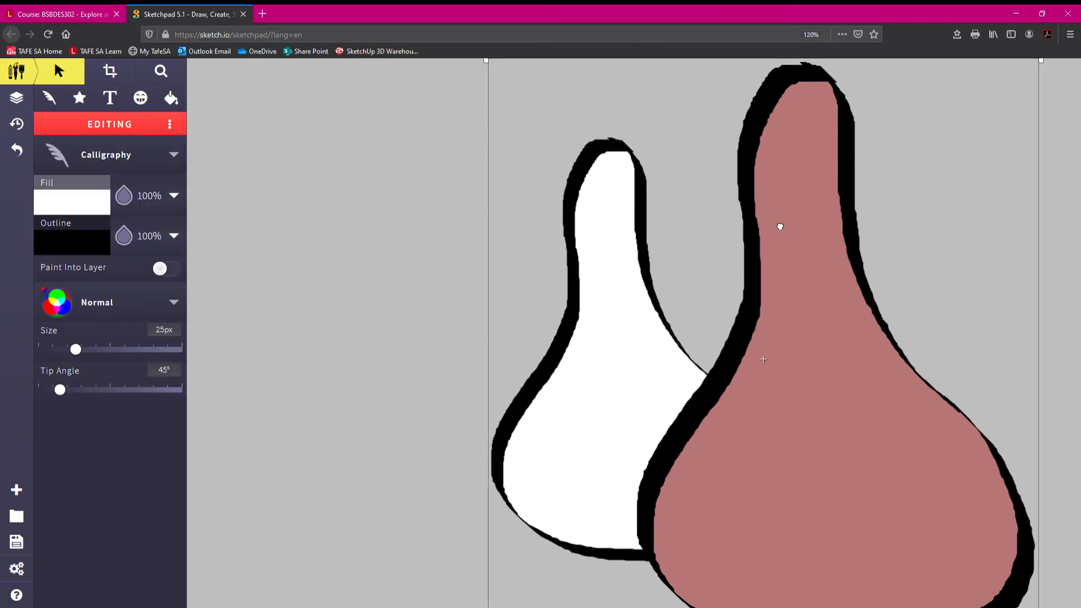
pyautogui.click(399, 188)
pyautogui.rightClick(401, 188)
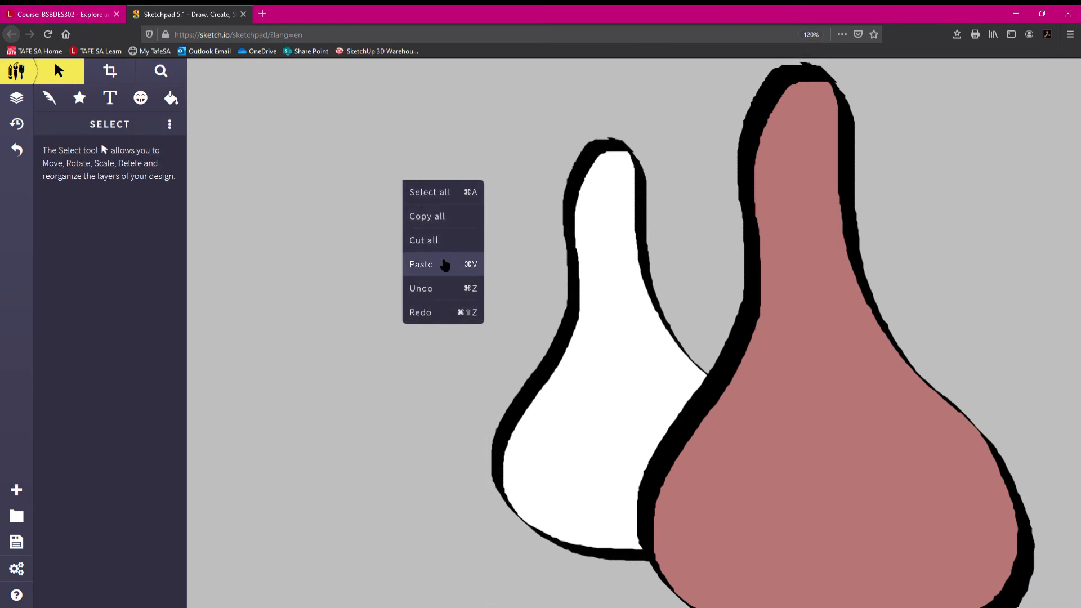
pyautogui.click(446, 265)
pyautogui.moveTo(630, 254)
pyautogui.mouseDown()
pyautogui.moveTo(536, 290)
pyautogui.moveTo(288, 342)
pyautogui.mouseUp()
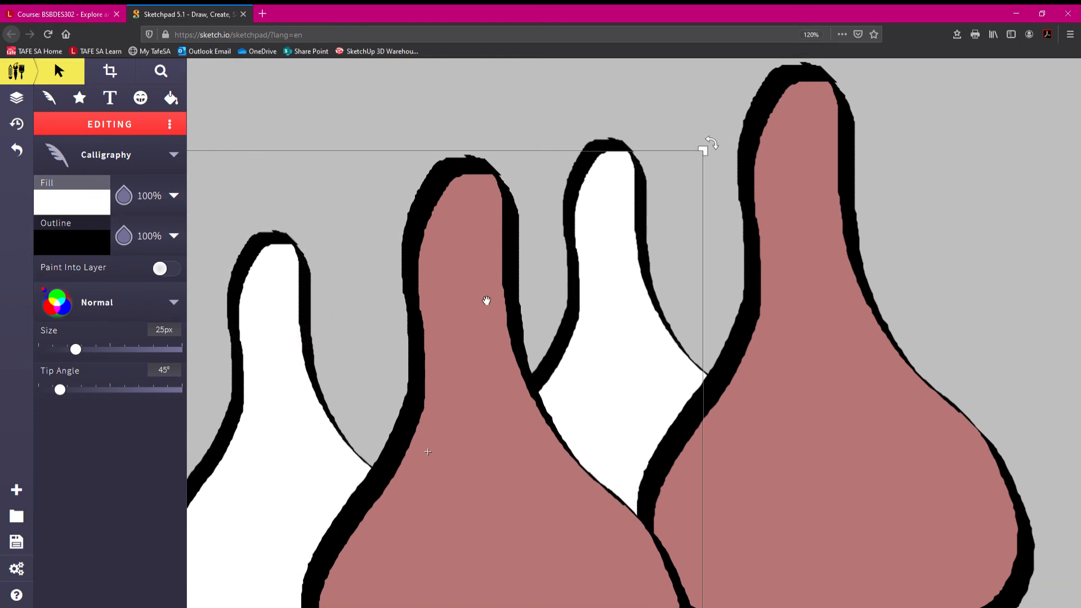
pyautogui.moveTo(487, 322); pyautogui.dragTo(484, 379)
# - Select the duplicated white droplet, set its outline to yellow ffe067, and deselect it
pyautogui.click(289, 405)
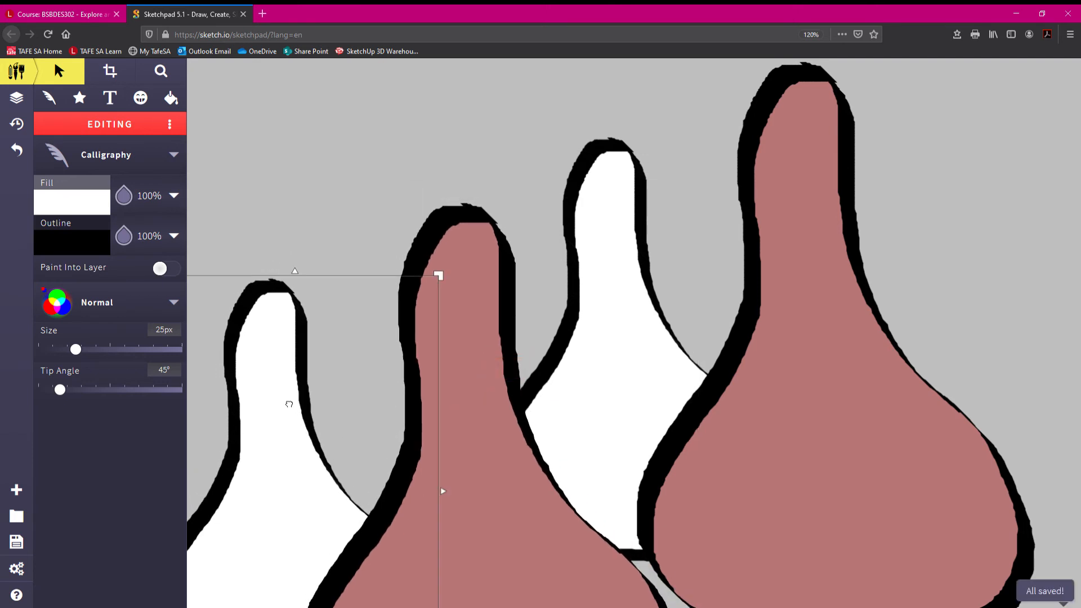
pyautogui.moveTo(280, 350); pyautogui.dragTo(280, 350)
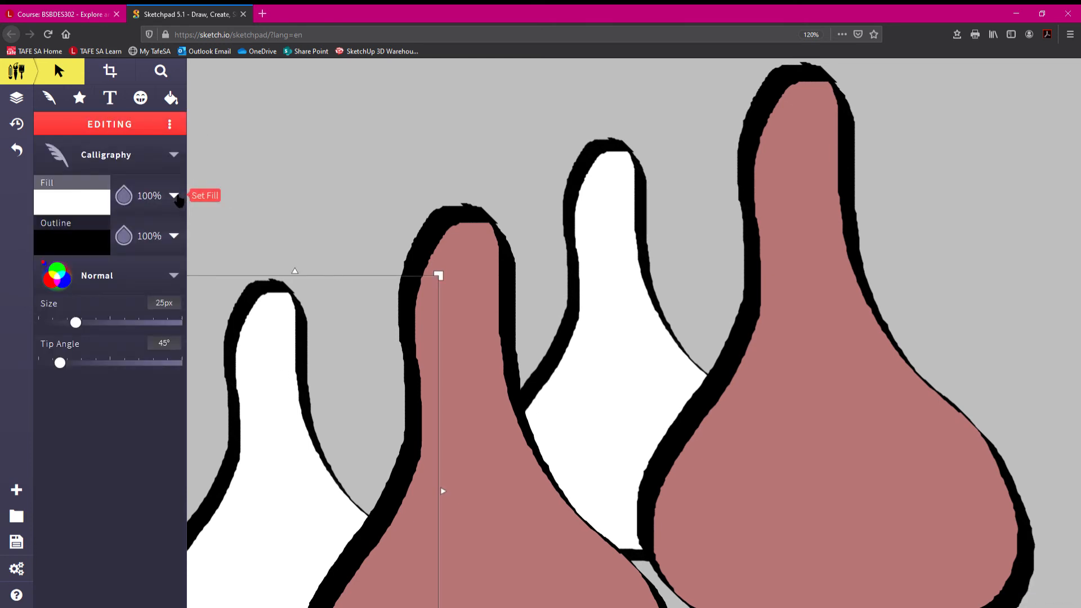
pyautogui.click(274, 293)
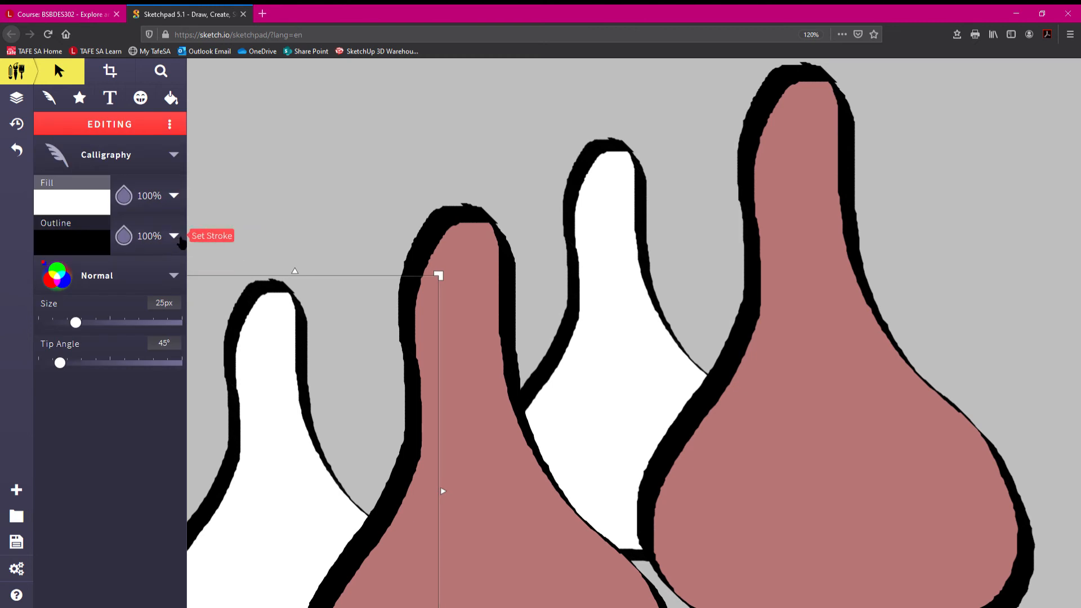
pyautogui.click(179, 238)
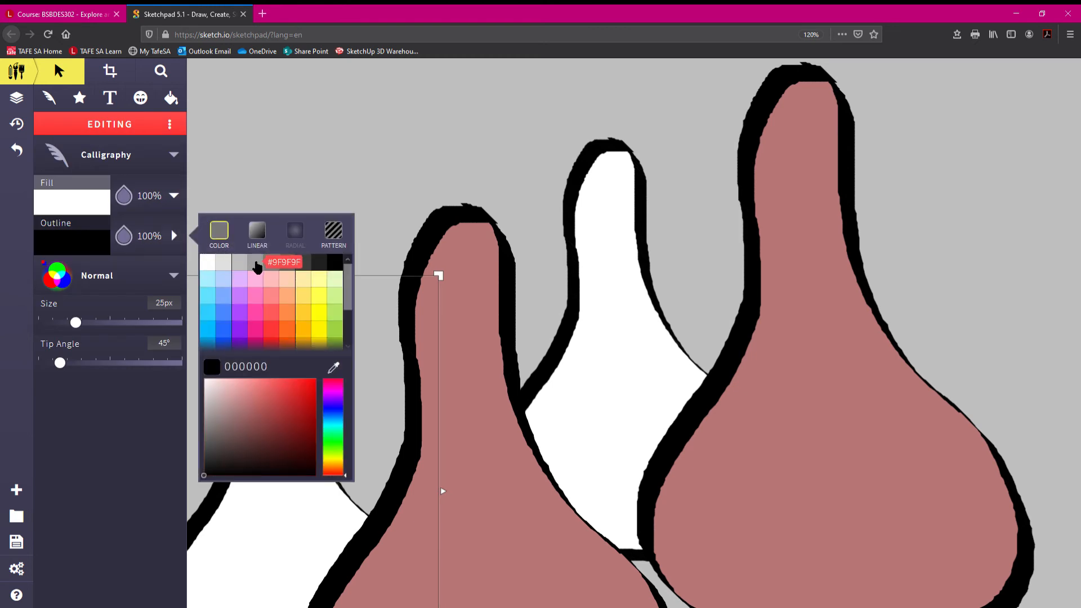
pyautogui.click(304, 296)
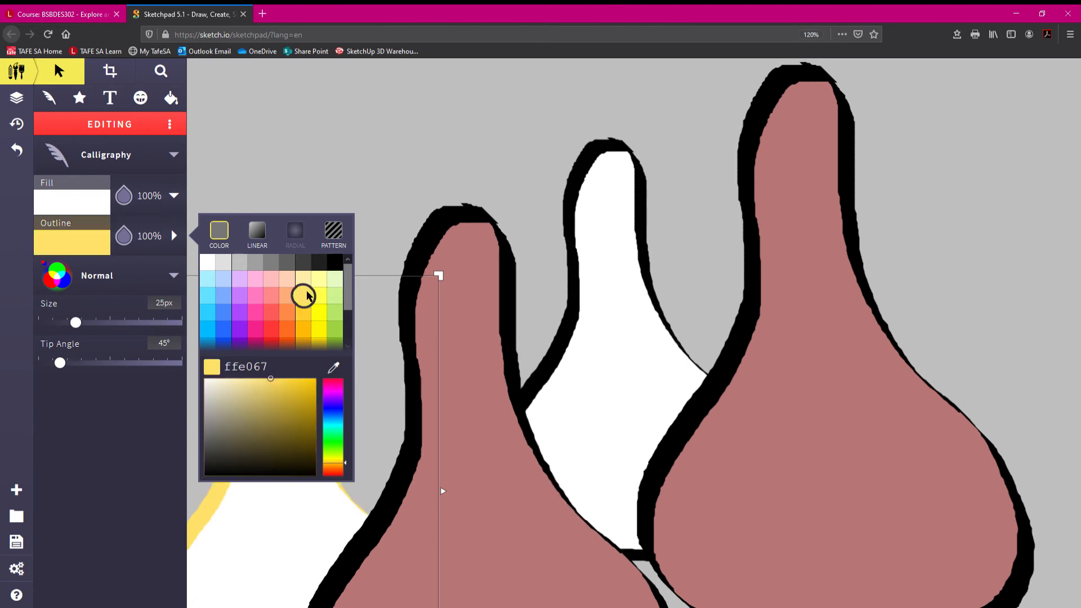
pyautogui.click(351, 156)
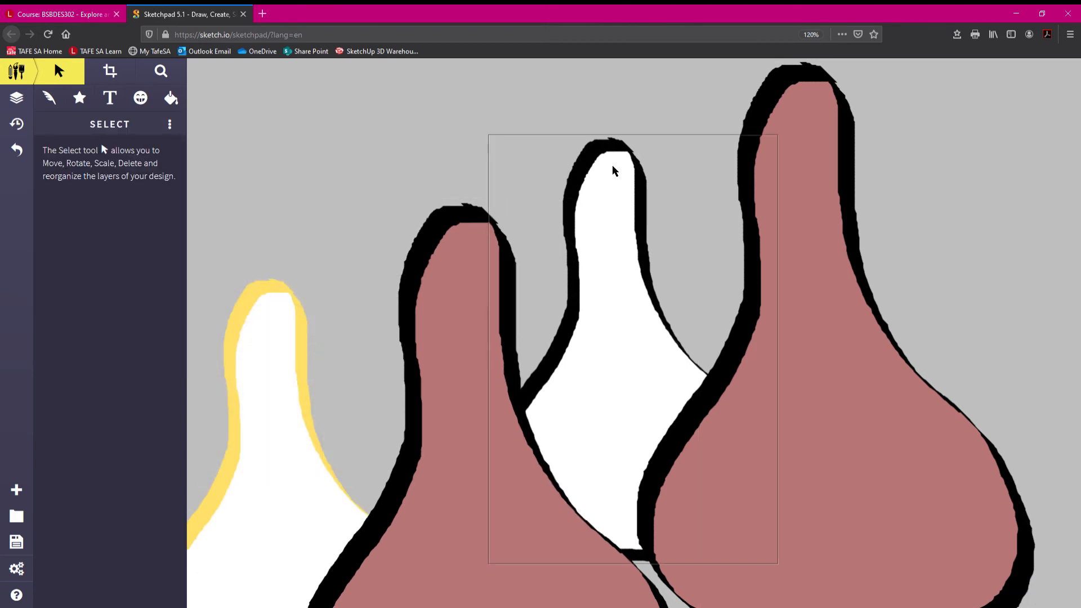
# - Select the duplicated pink droplet, change its outline to pale blue, and deselect it
pyautogui.click(457, 230)
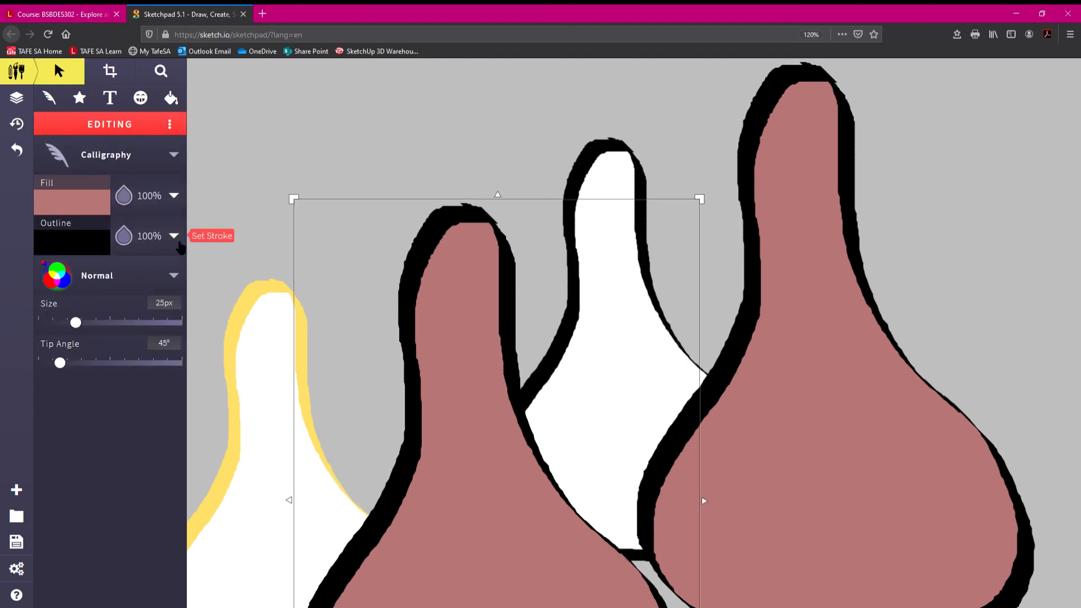
pyautogui.click(178, 239)
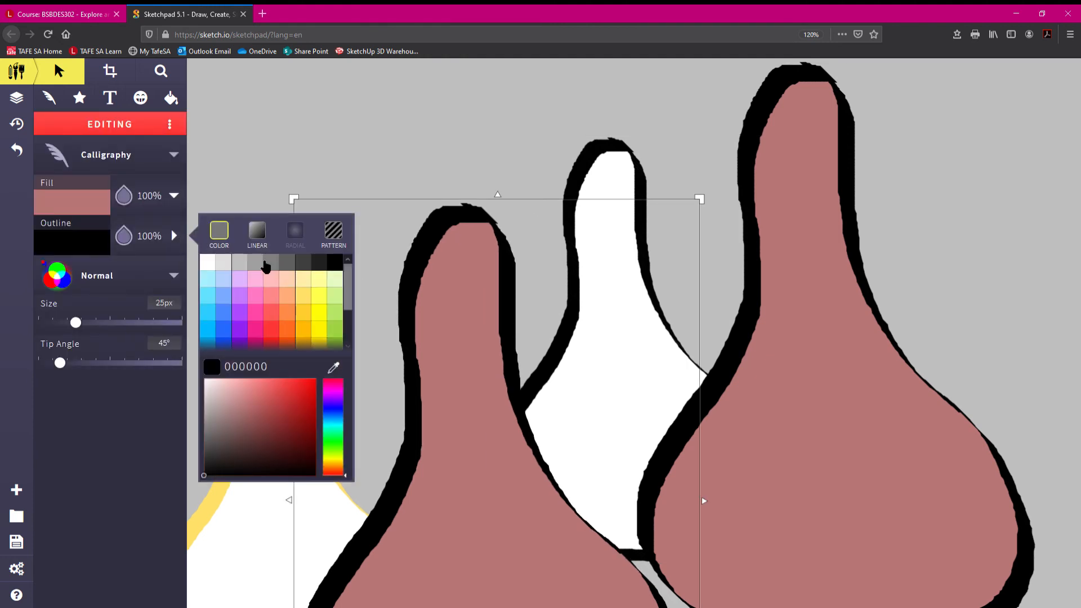
pyautogui.click(208, 279)
pyautogui.click(462, 126)
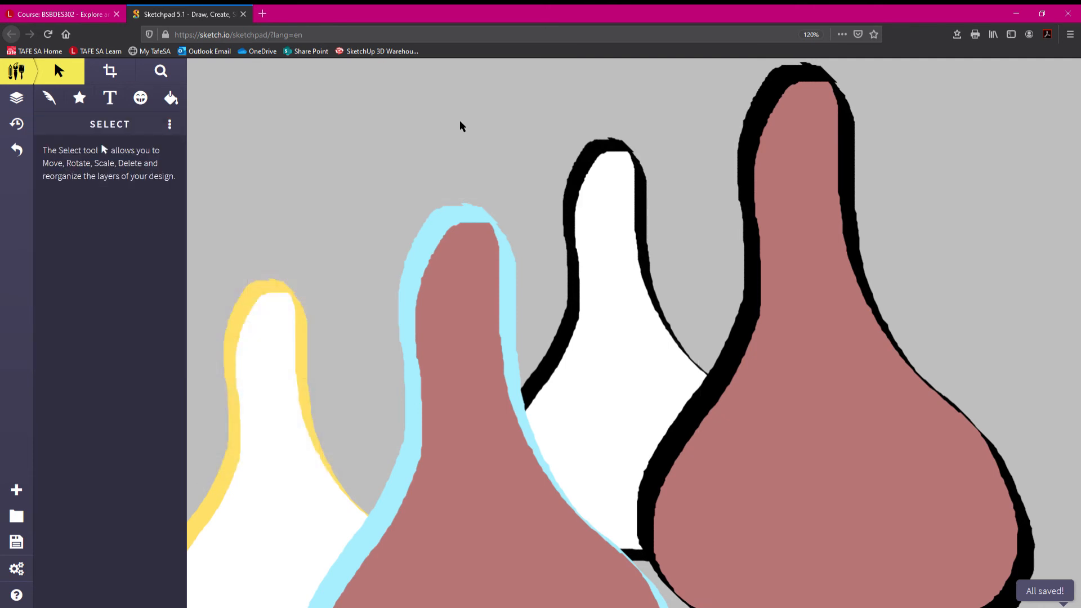
# - Fill the original large pink droplet with pale green e4f9c1 and deselect it
pyautogui.click(810, 202)
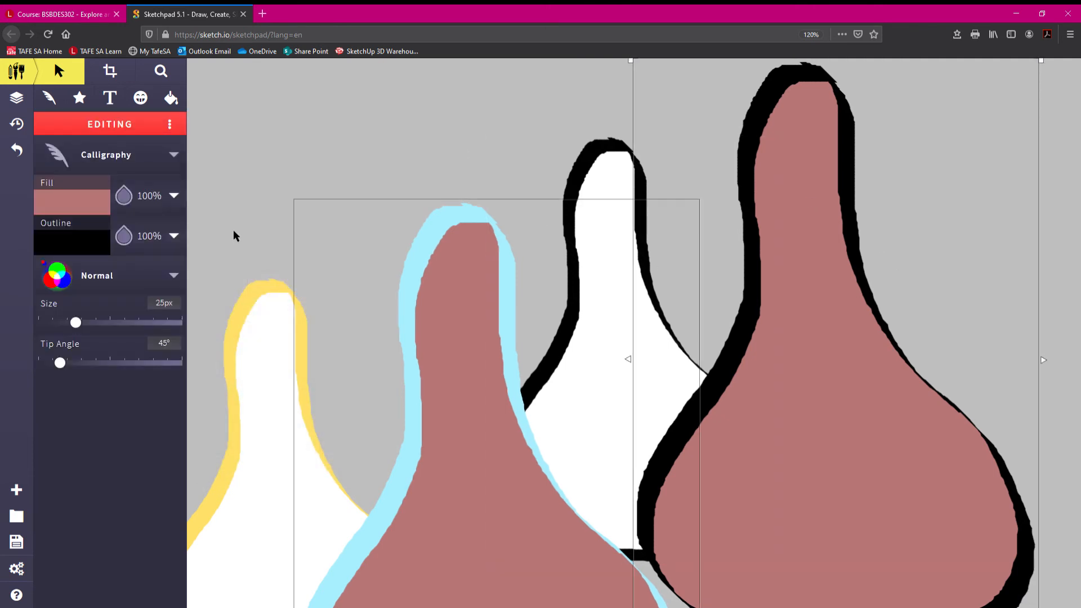
pyautogui.click(176, 196)
pyautogui.click(337, 241)
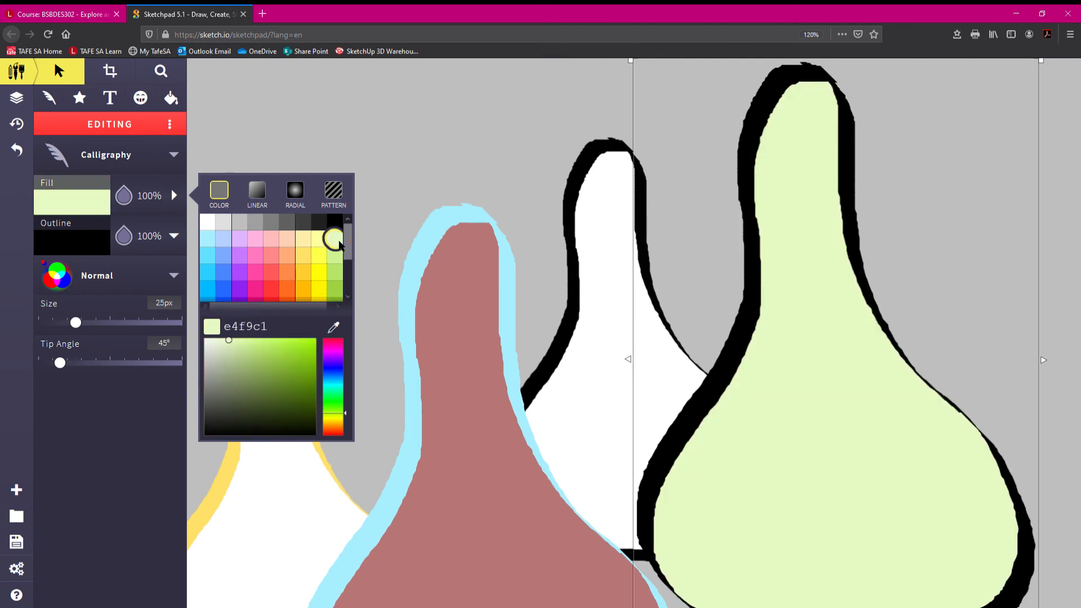
pyautogui.click(453, 158)
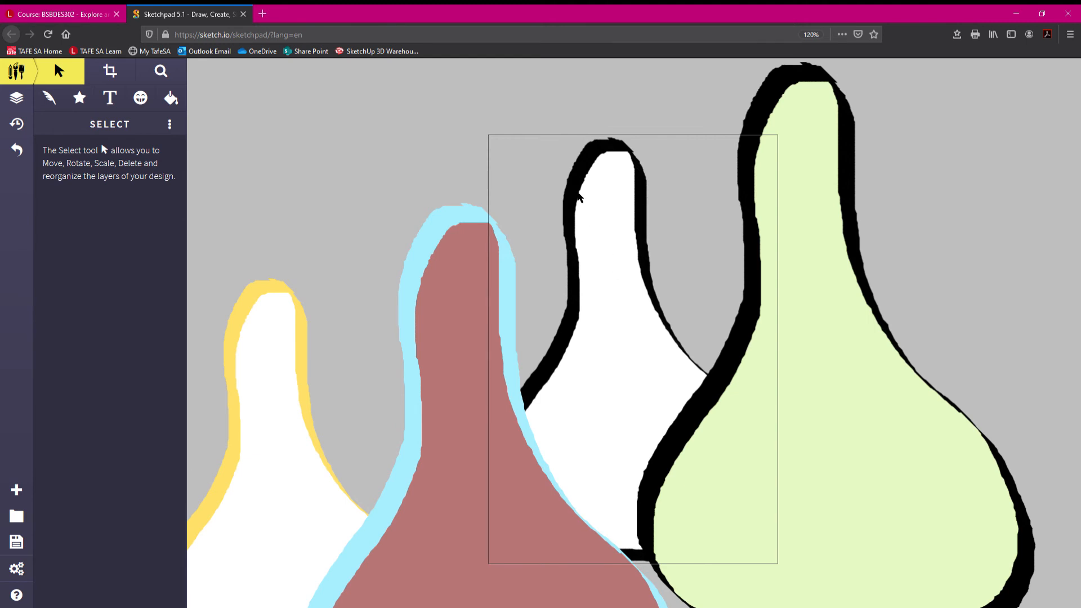
# - Select the green droplet and try the Lighten and Overlay blend modes on it
pyautogui.click(837, 194)
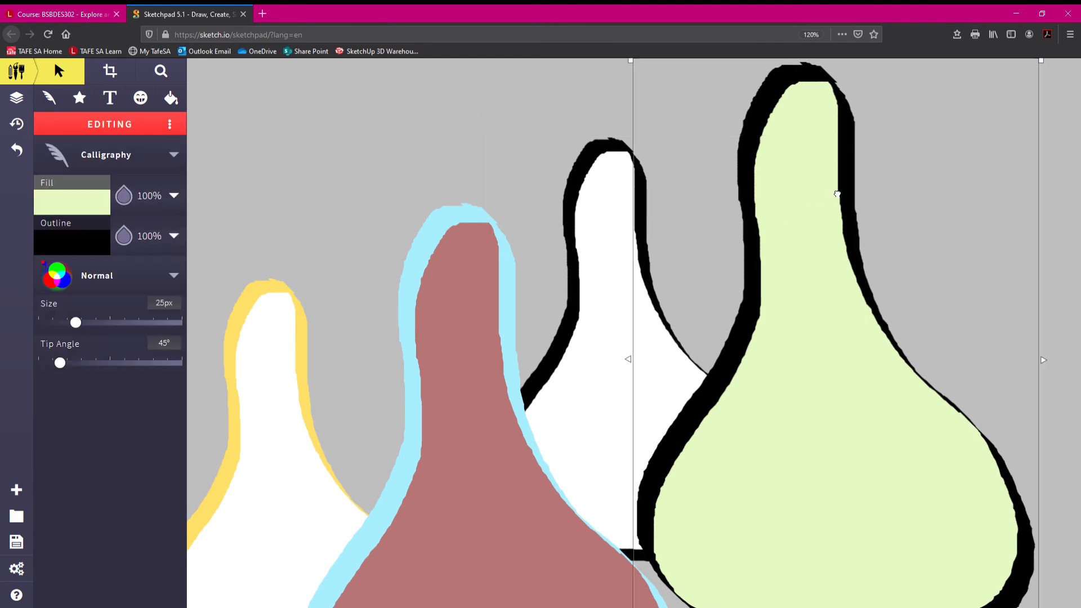
pyautogui.click(781, 230)
pyautogui.click(761, 229)
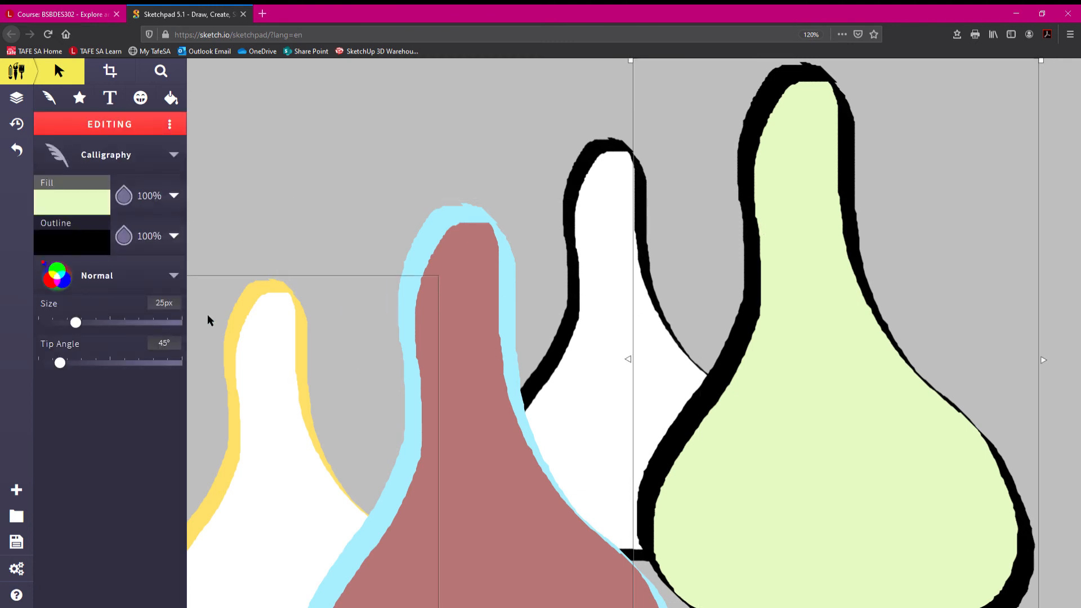
pyautogui.click(174, 277)
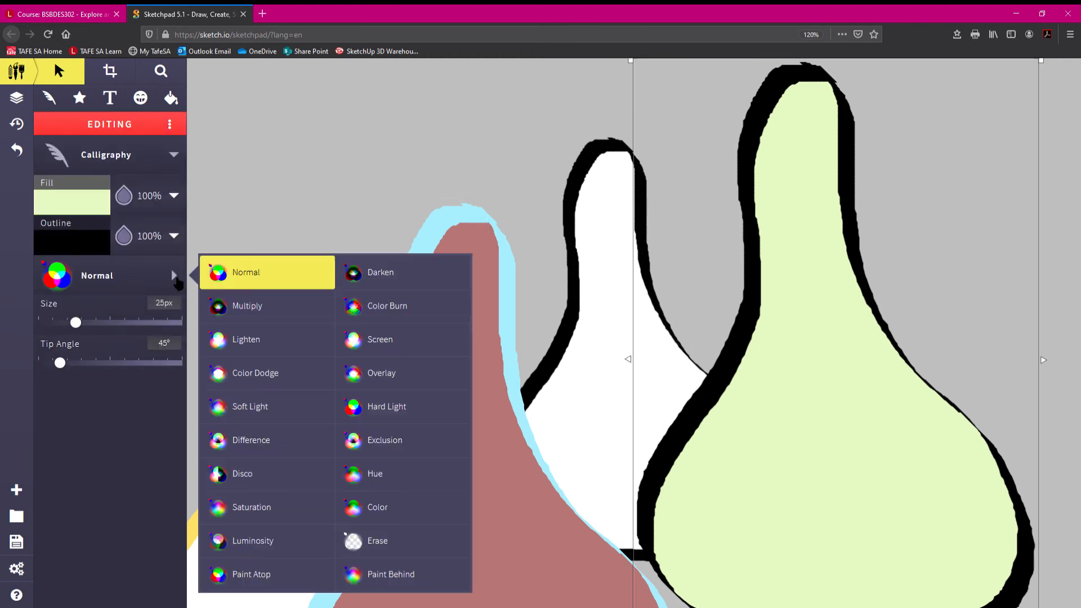
pyautogui.click(263, 344)
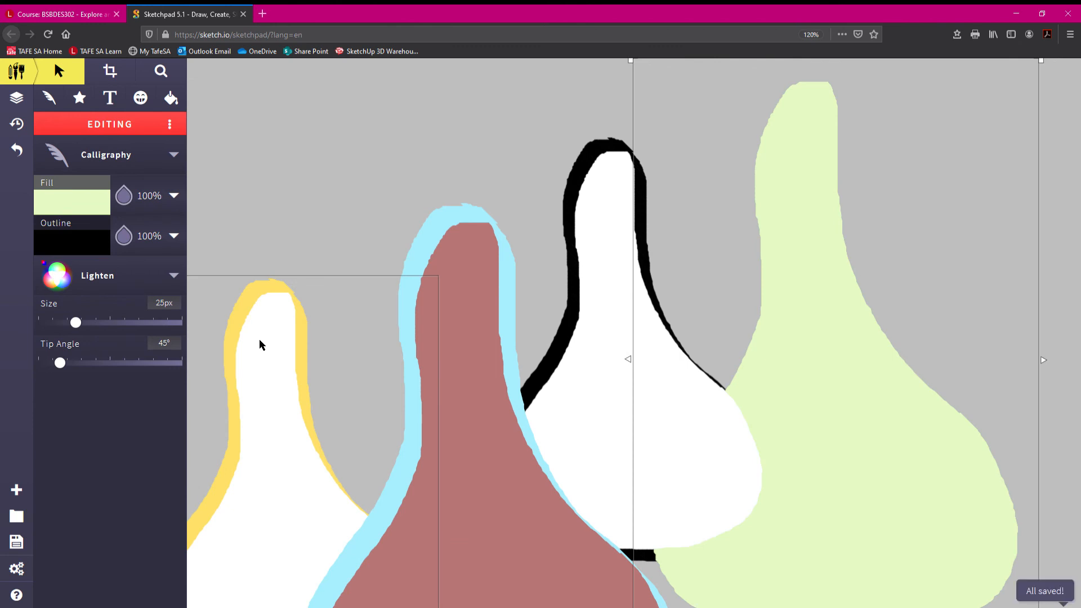
pyautogui.click(174, 276)
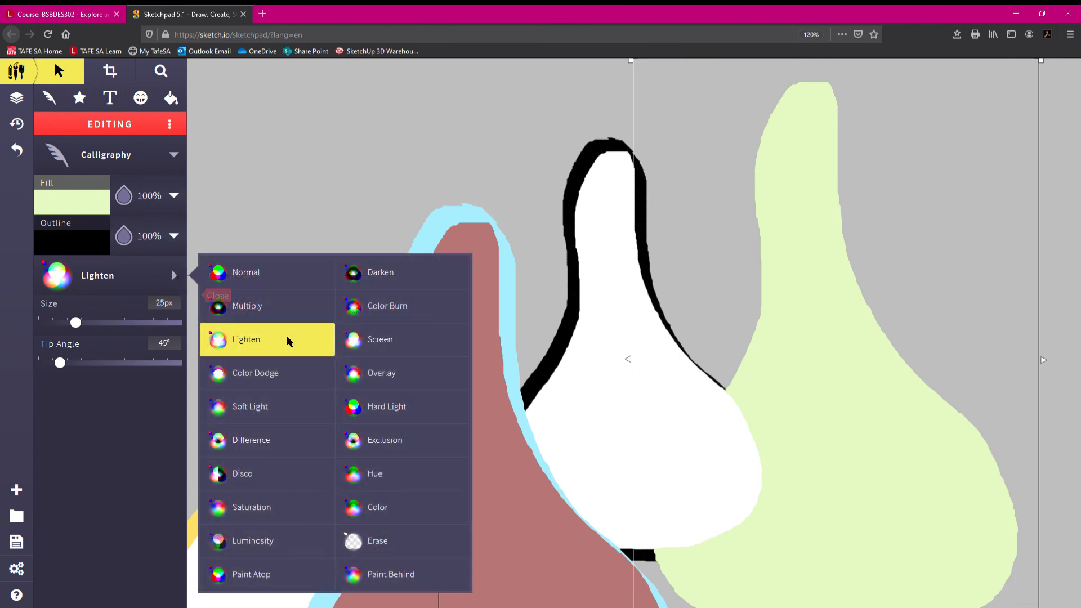
pyautogui.click(398, 382)
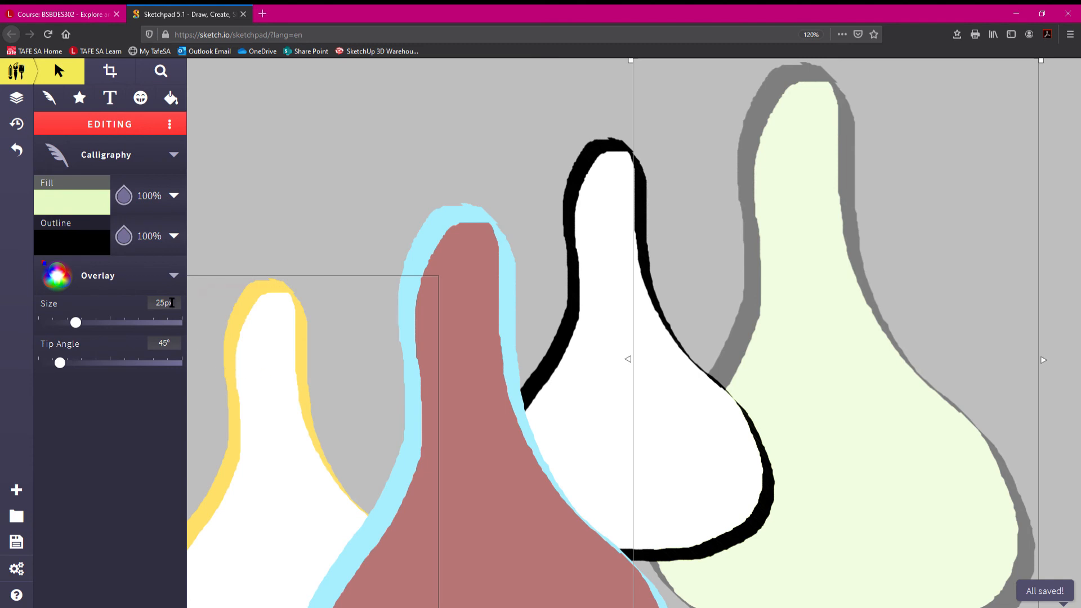
# - Try the Disco and Difference blend modes on the green droplet, restore Normal, and deselect it
pyautogui.click(174, 275)
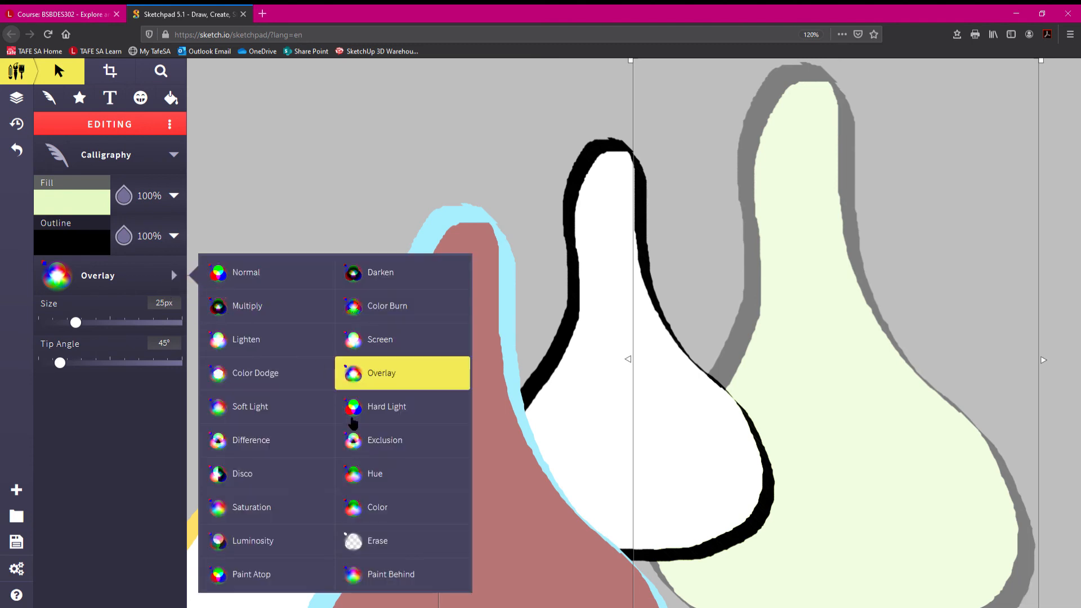
pyautogui.click(252, 475)
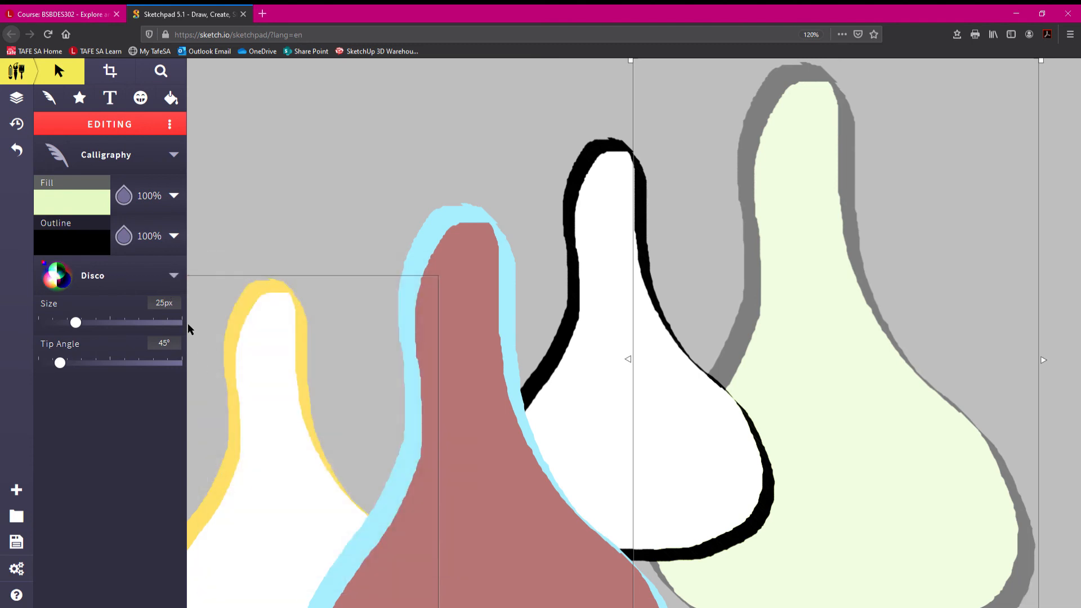
pyautogui.click(174, 277)
pyautogui.click(255, 441)
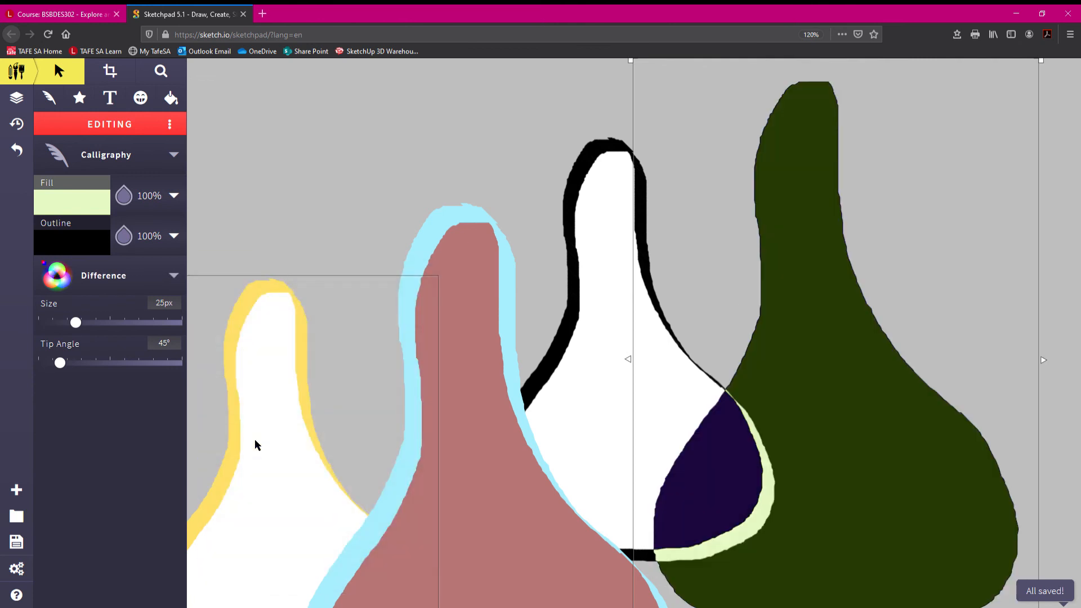
pyautogui.click(177, 281)
pyautogui.click(239, 278)
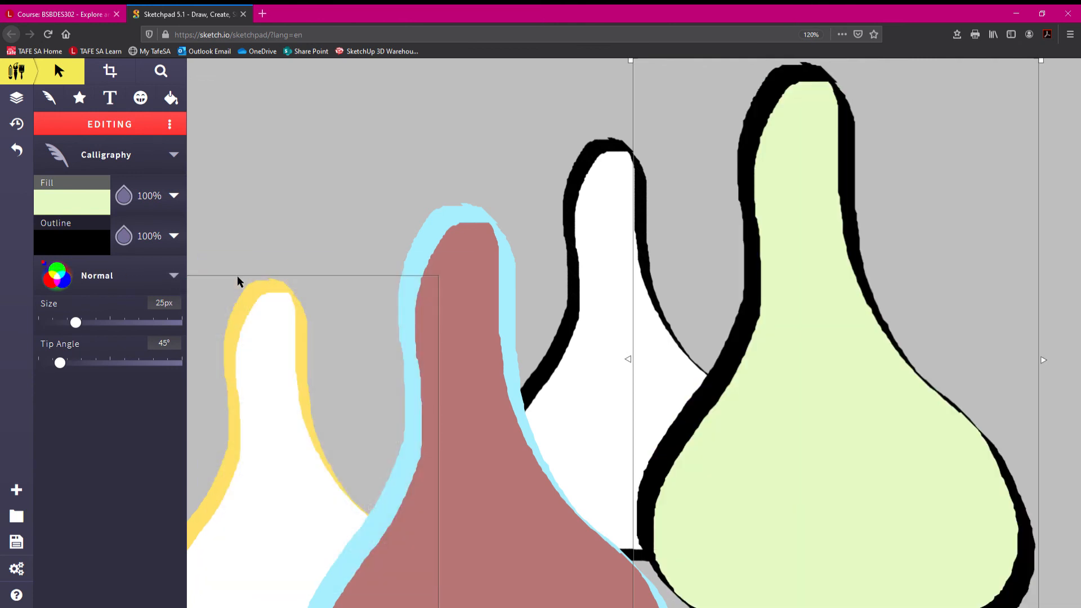
pyautogui.click(352, 251)
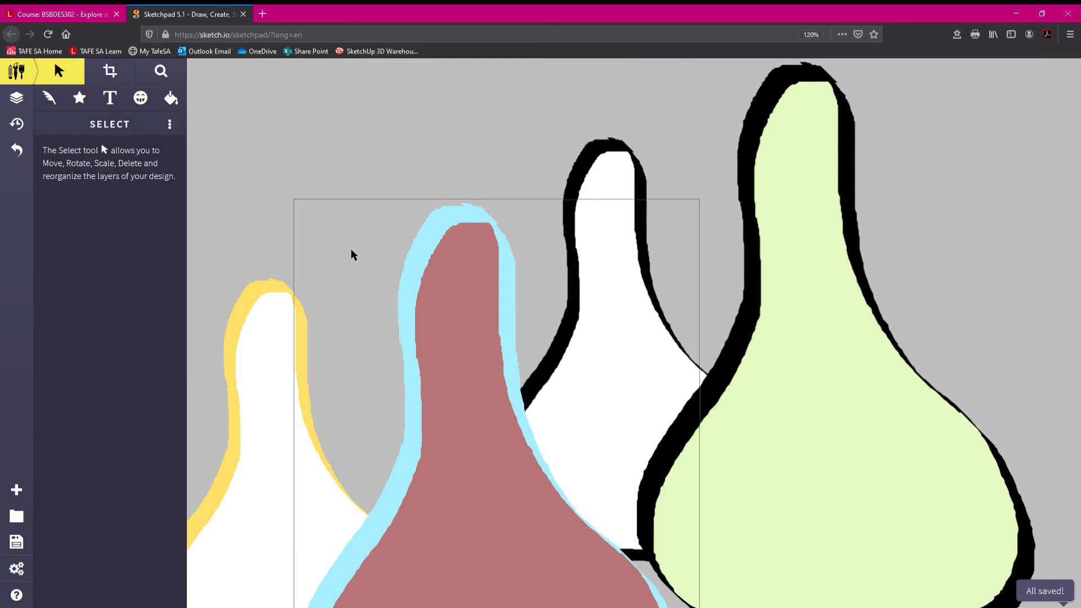
# - Try to select the droplets as a group and copy them, and clear the selection
pyautogui.click(278, 294)
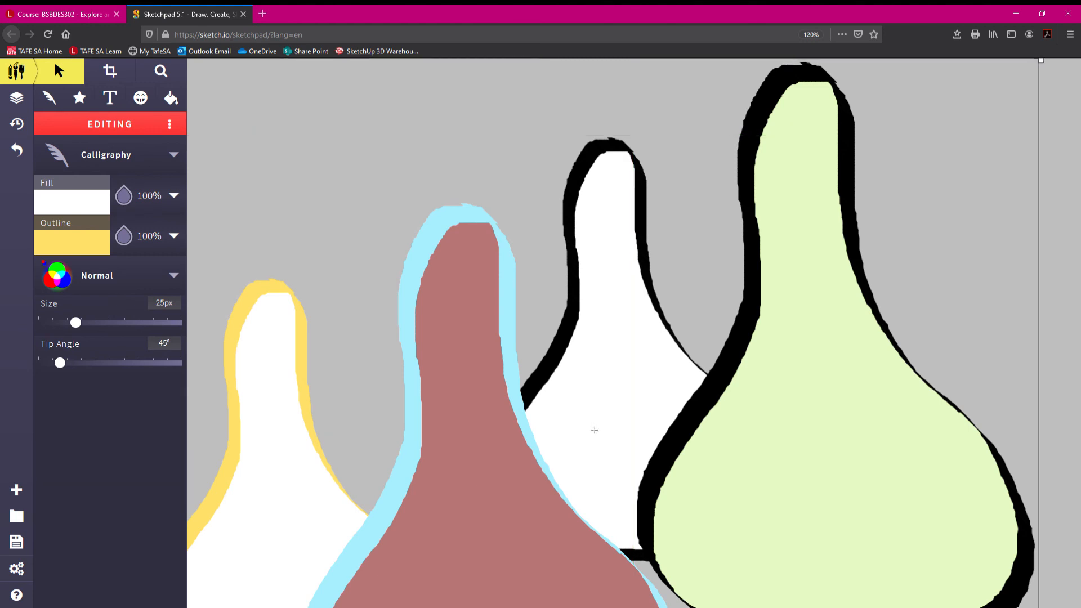
pyautogui.rightClick(848, 125)
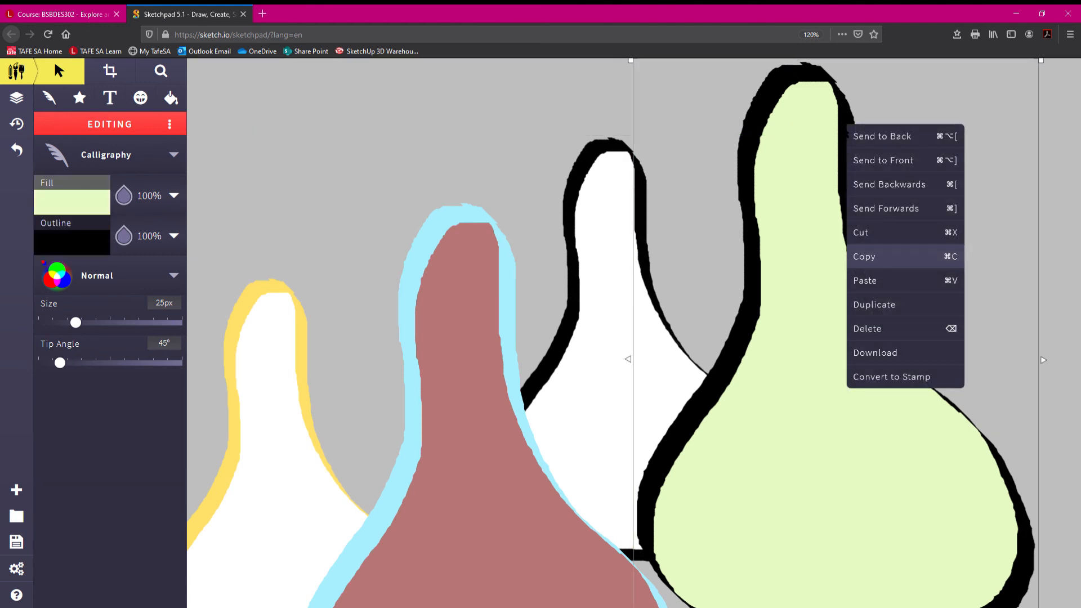
pyautogui.click(881, 260)
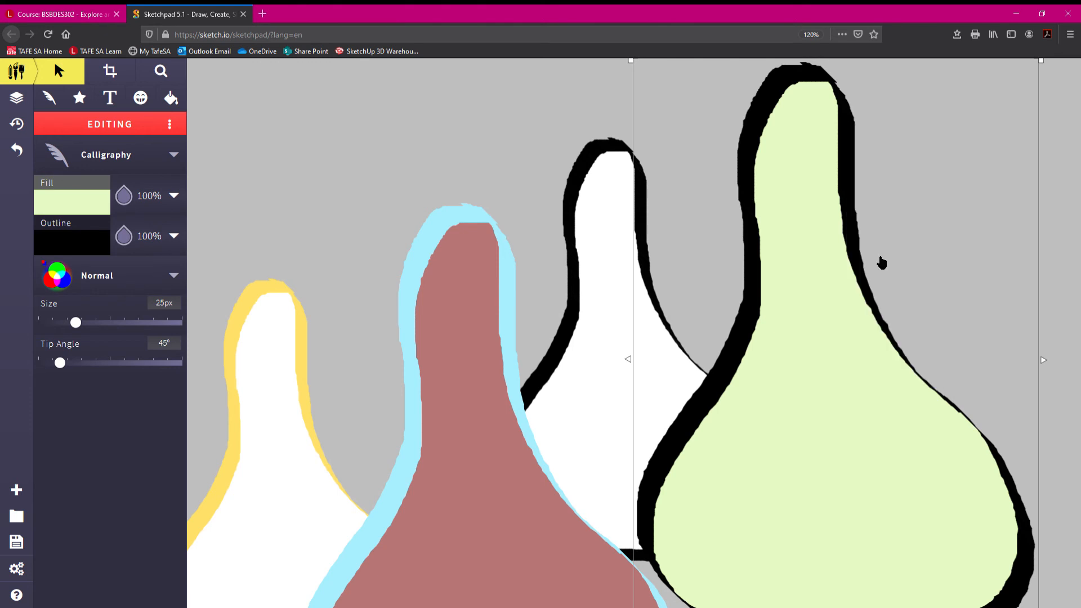
pyautogui.click(512, 149)
pyautogui.click(454, 107)
# - Copy all the droplets, paste the duplicate group, and move it to the right so it overlaps the originals
pyautogui.rightClick(456, 112)
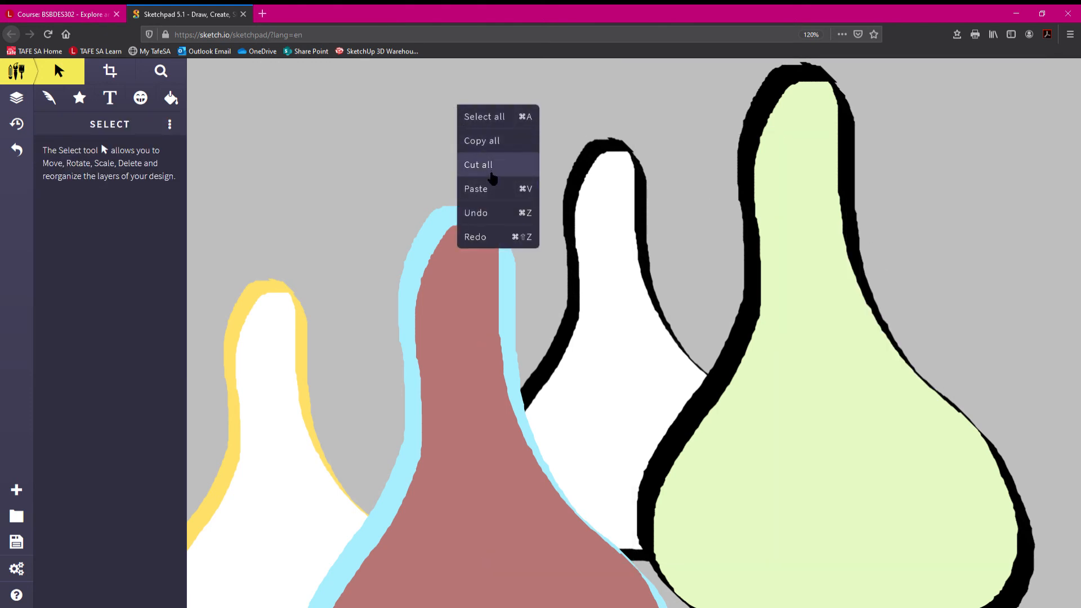
pyautogui.click(487, 142)
pyautogui.rightClick(482, 127)
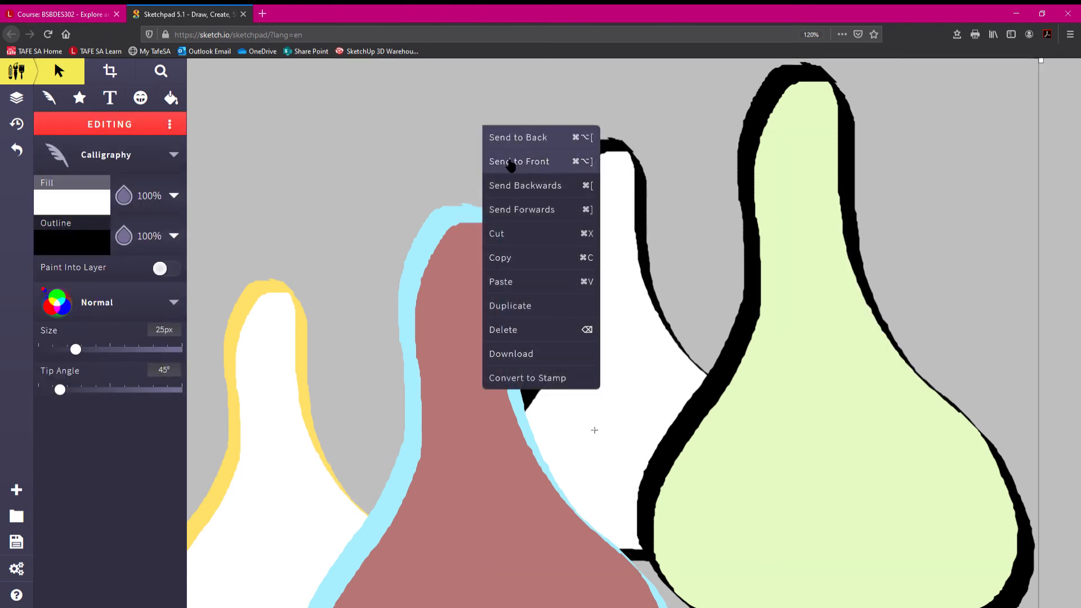
pyautogui.click(528, 282)
pyautogui.moveTo(597, 257); pyautogui.dragTo(857, 287)
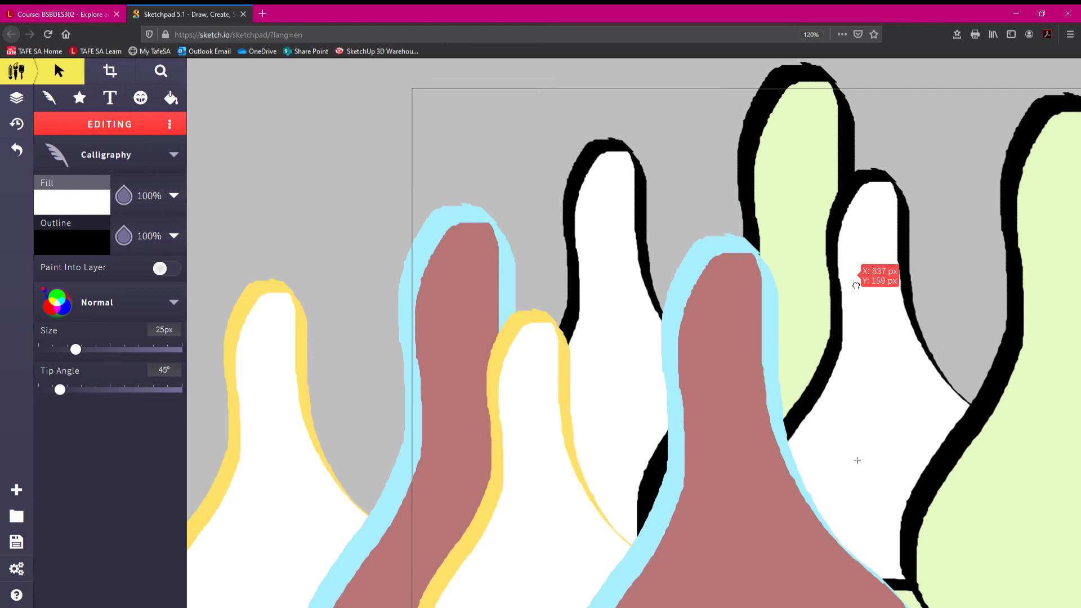
pyautogui.click(345, 239)
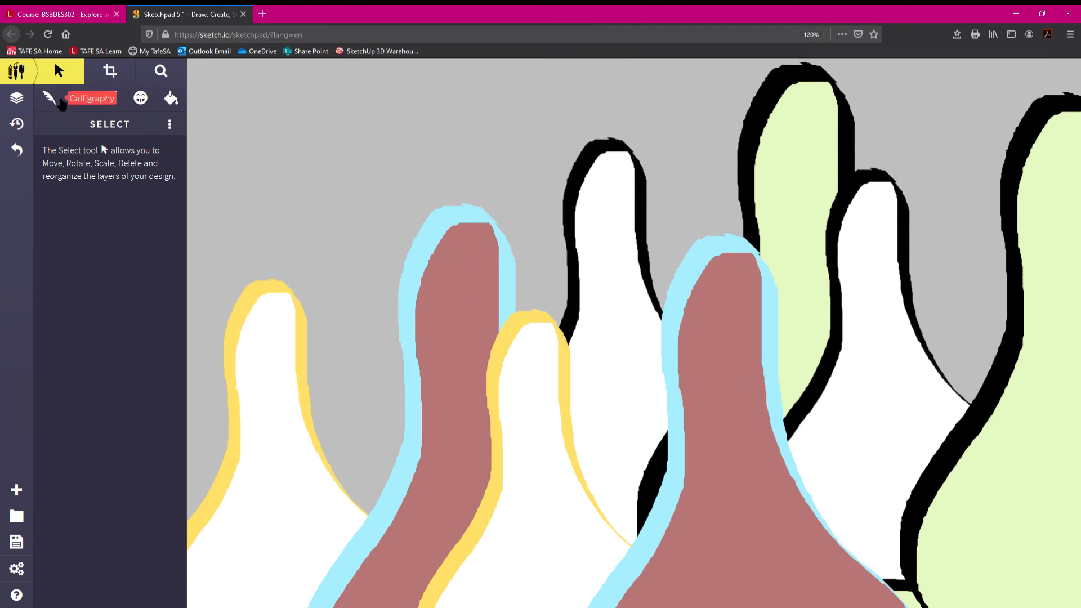
# - Spray a short black stroke over the tip of the original white droplet using the Spraypaint brush at 124px
pyautogui.click(79, 101)
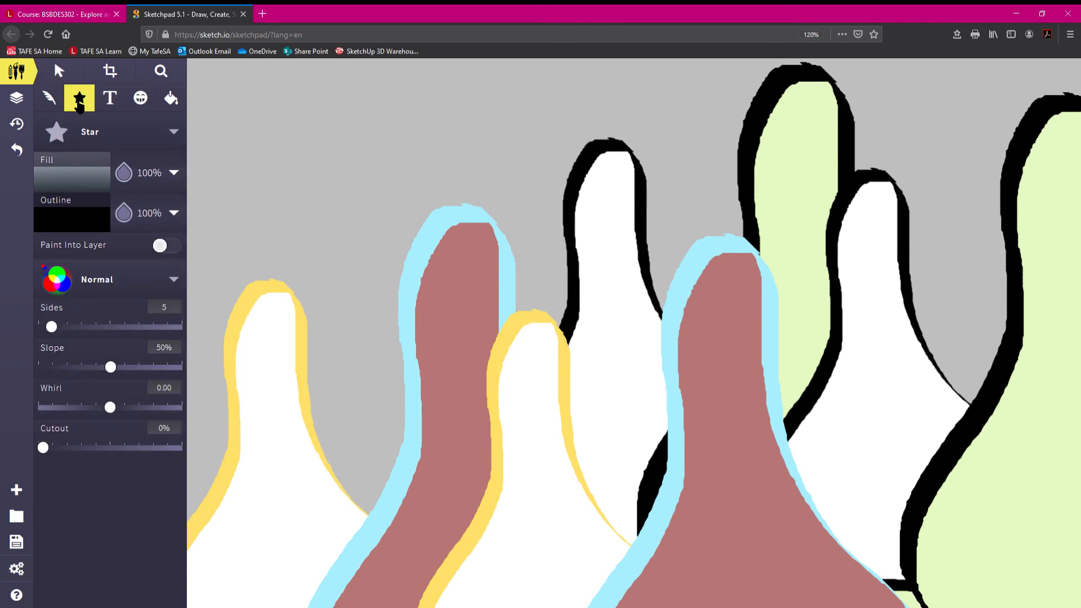
pyautogui.click(49, 98)
pyautogui.click(174, 133)
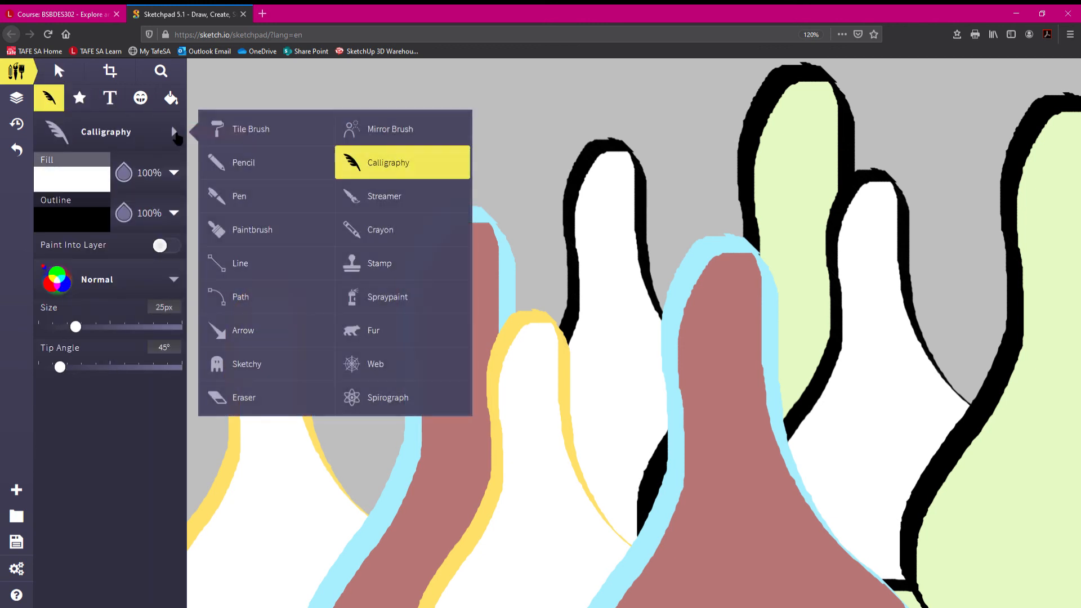
pyautogui.click(376, 298)
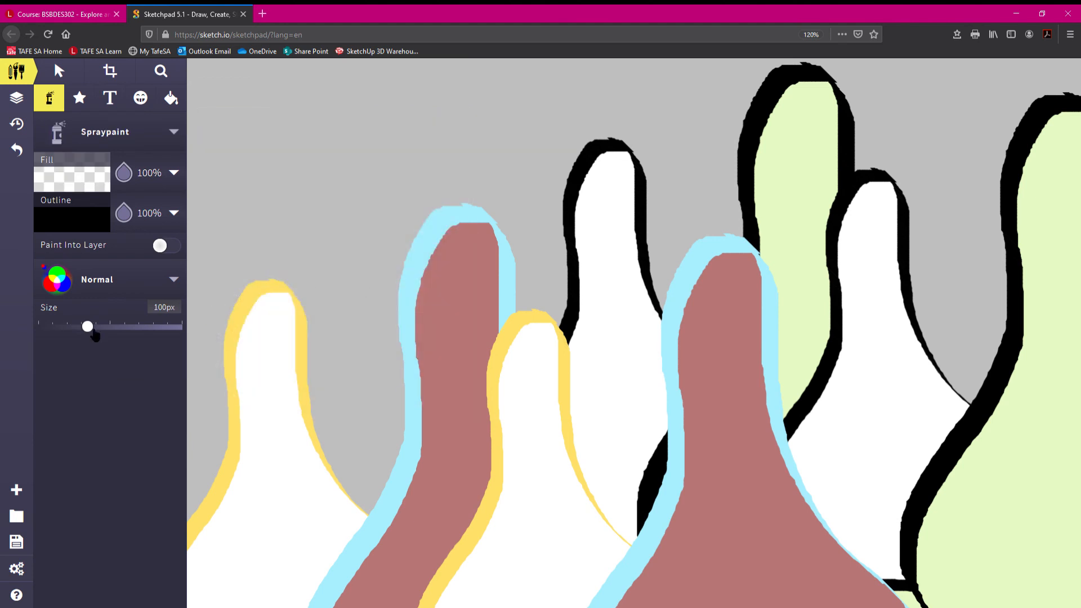
pyautogui.moveTo(91, 333); pyautogui.dragTo(107, 335)
pyautogui.moveTo(597, 159); pyautogui.dragTo(583, 218)
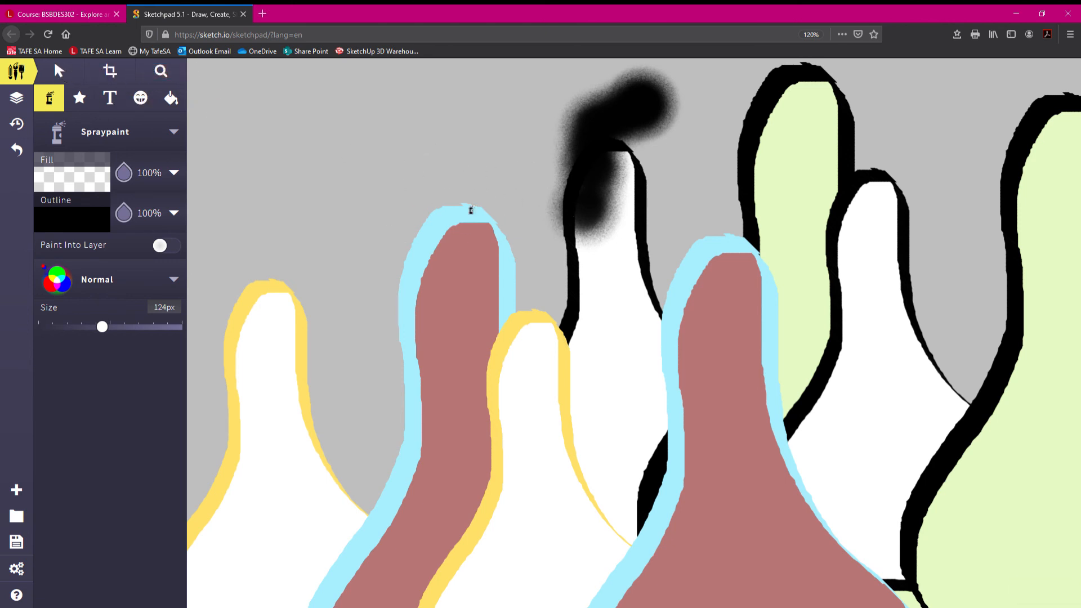
pyautogui.click(59, 71)
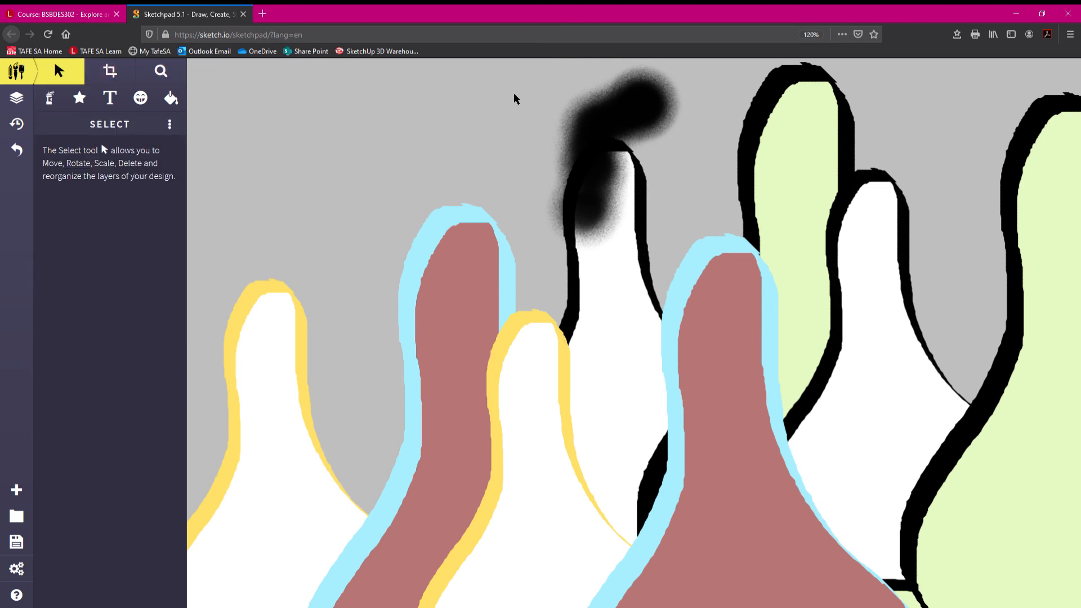
# - Delete the black spray stroke covering the tip of the white droplet
pyautogui.click(645, 116)
pyautogui.press('Delete')
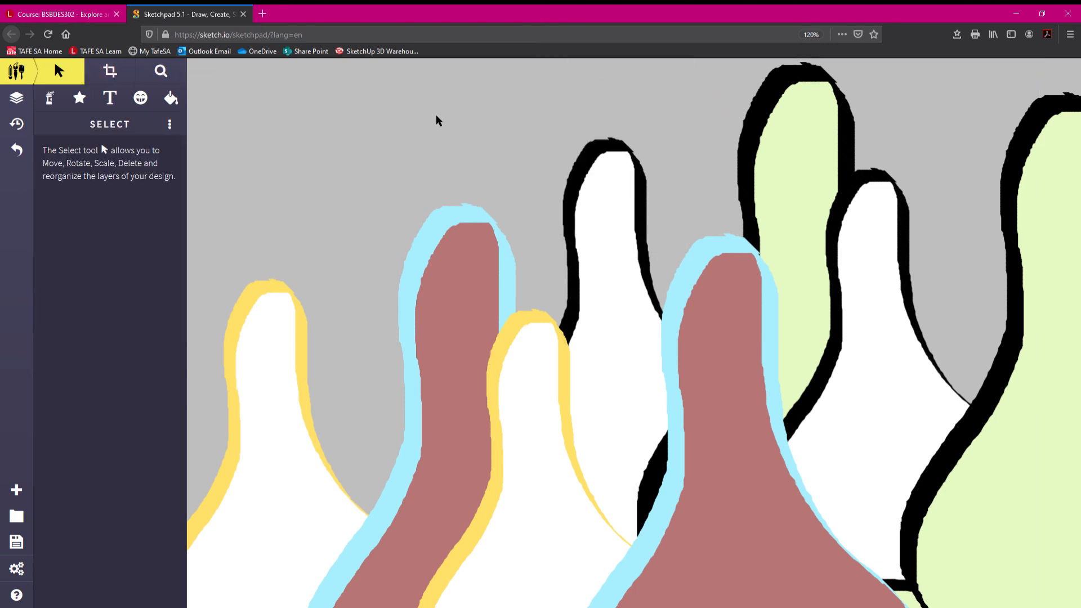
# - Try a grey bfbfbf fill for the Spraypaint brush and spray a short stroke just above the red droplet
pyautogui.click(49, 98)
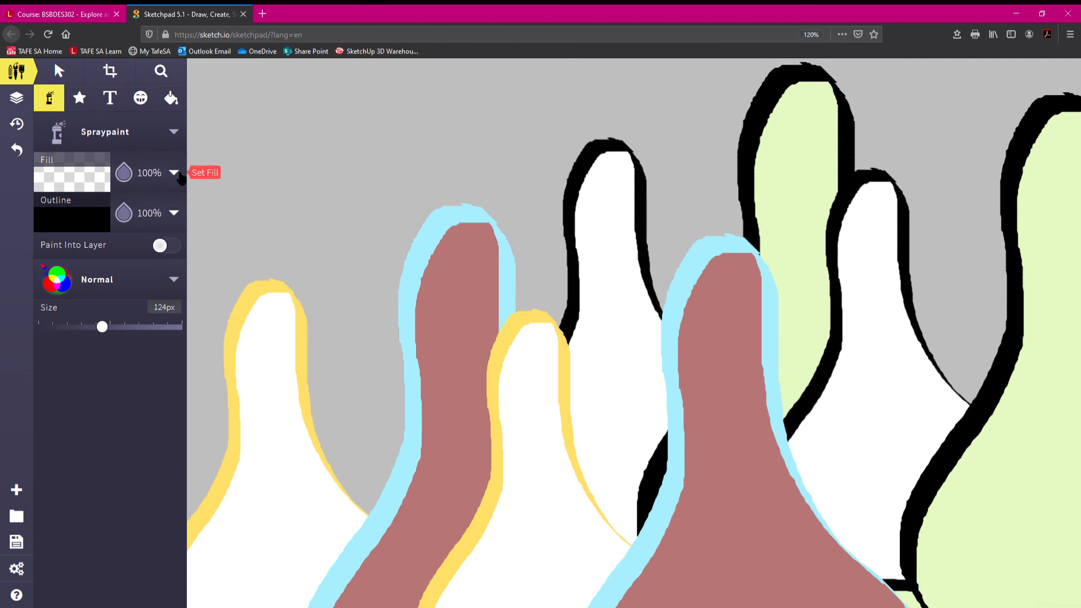
pyautogui.click(175, 173)
pyautogui.click(240, 202)
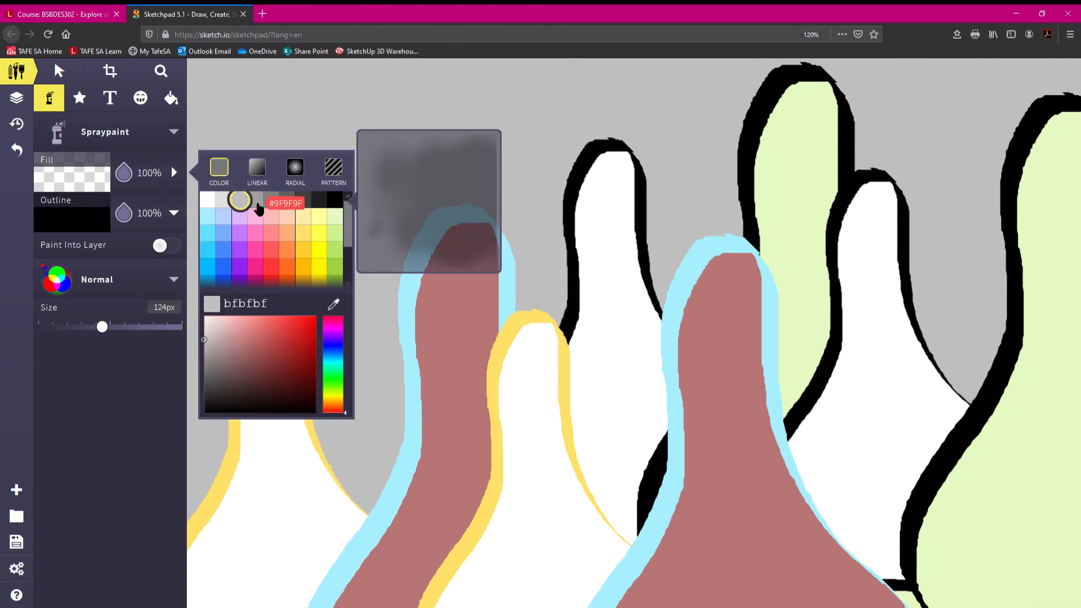
pyautogui.click(256, 202)
pyautogui.click(240, 202)
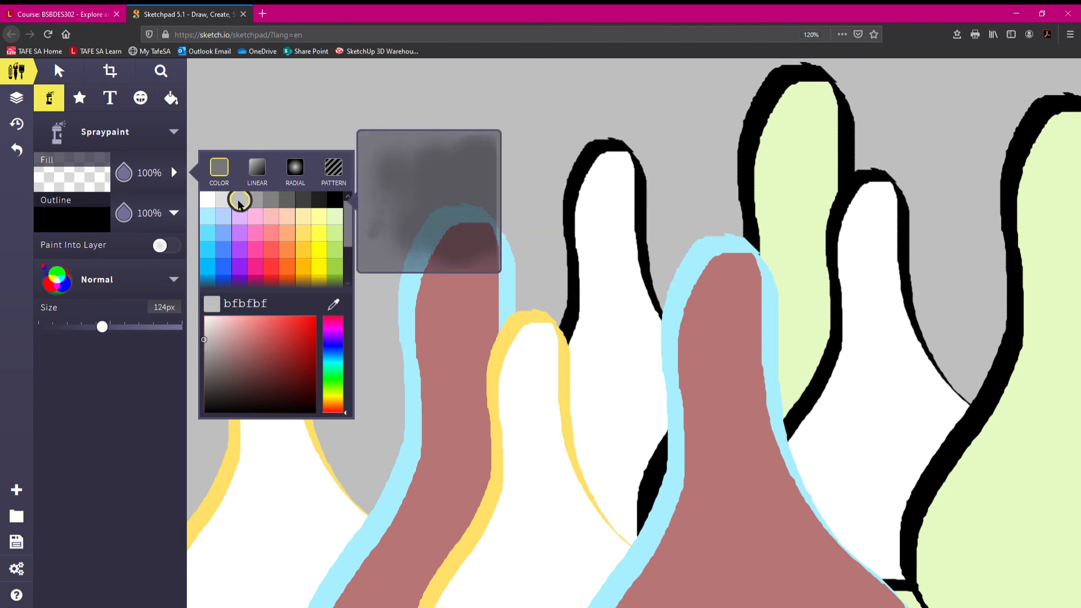
pyautogui.moveTo(489, 106); pyautogui.dragTo(431, 203)
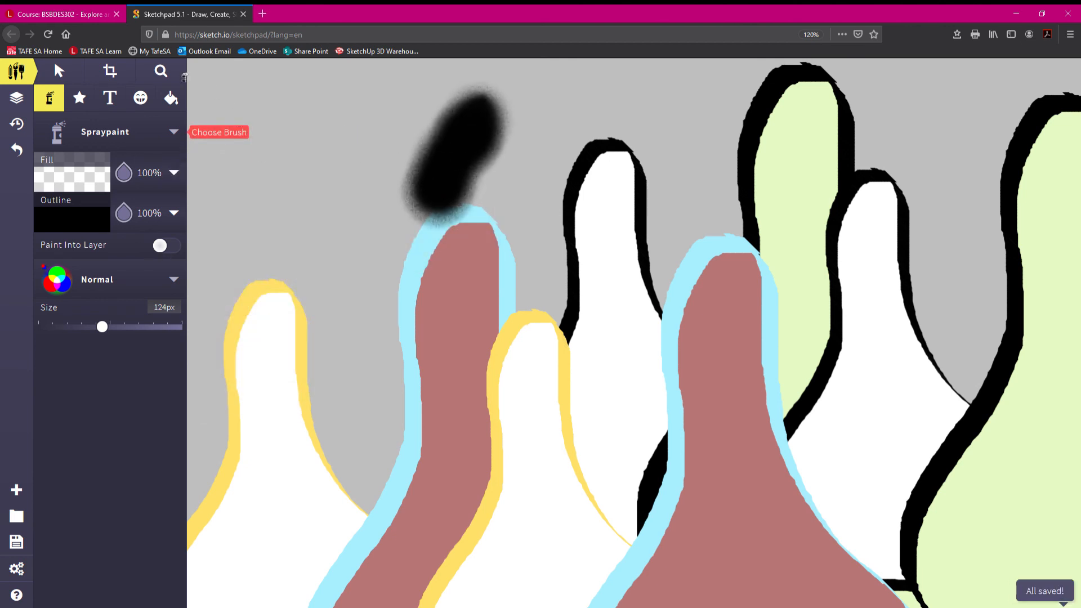
# - Delete the black spray stroke above the red droplet
pyautogui.click(59, 70)
pyautogui.click(447, 154)
pyautogui.press('Delete')
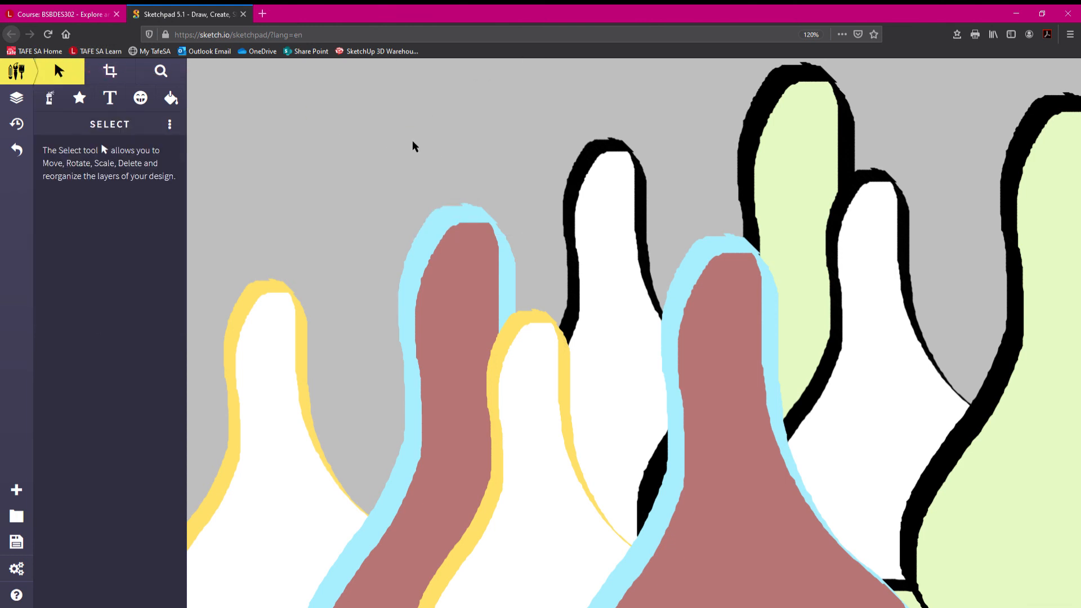
# - Set the Spraypaint outline colour to #BFBFBF and spray across the background and the tips of the red and white droplets
pyautogui.click(50, 100)
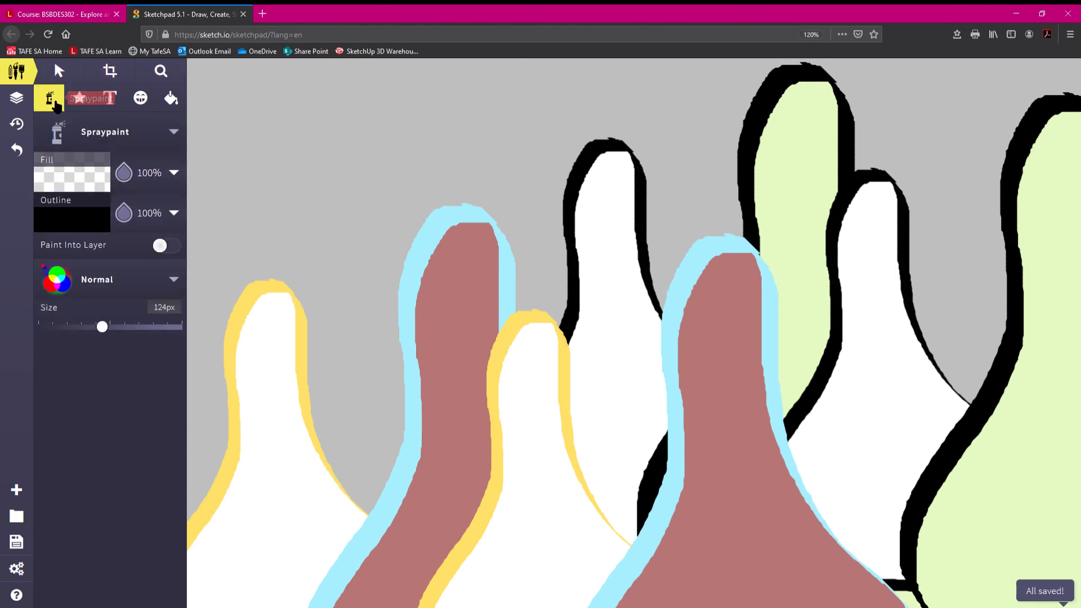
pyautogui.click(174, 213)
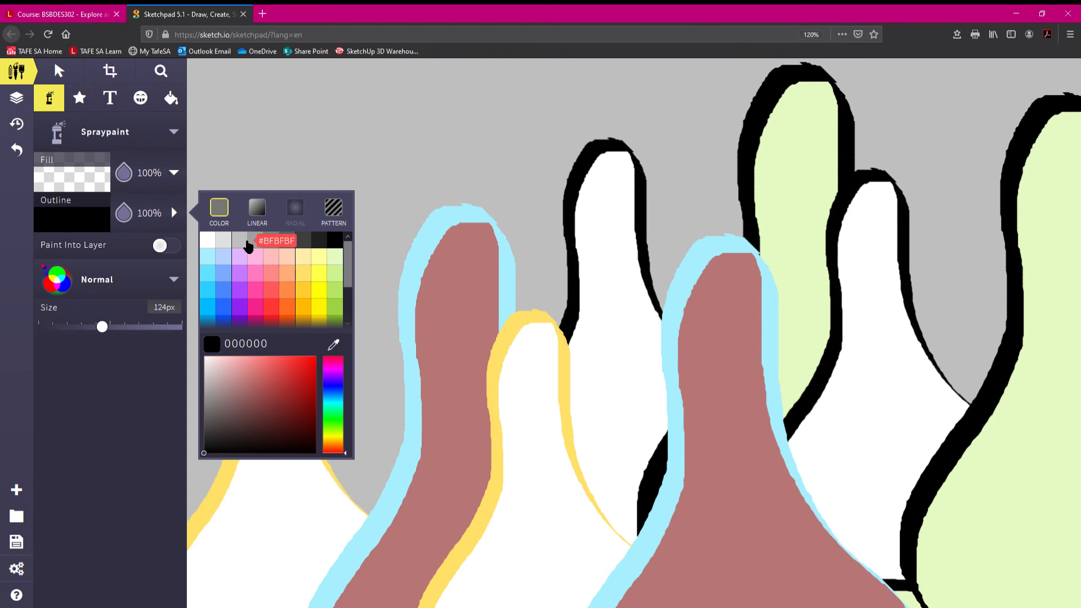
pyautogui.click(239, 241)
pyautogui.moveTo(580, 115)
pyautogui.mouseDown()
pyautogui.moveTo(551, 143)
pyautogui.moveTo(557, 170)
pyautogui.moveTo(509, 163)
pyautogui.moveTo(445, 180)
pyautogui.moveTo(357, 234)
pyautogui.moveTo(348, 154)
pyautogui.mouseUp()
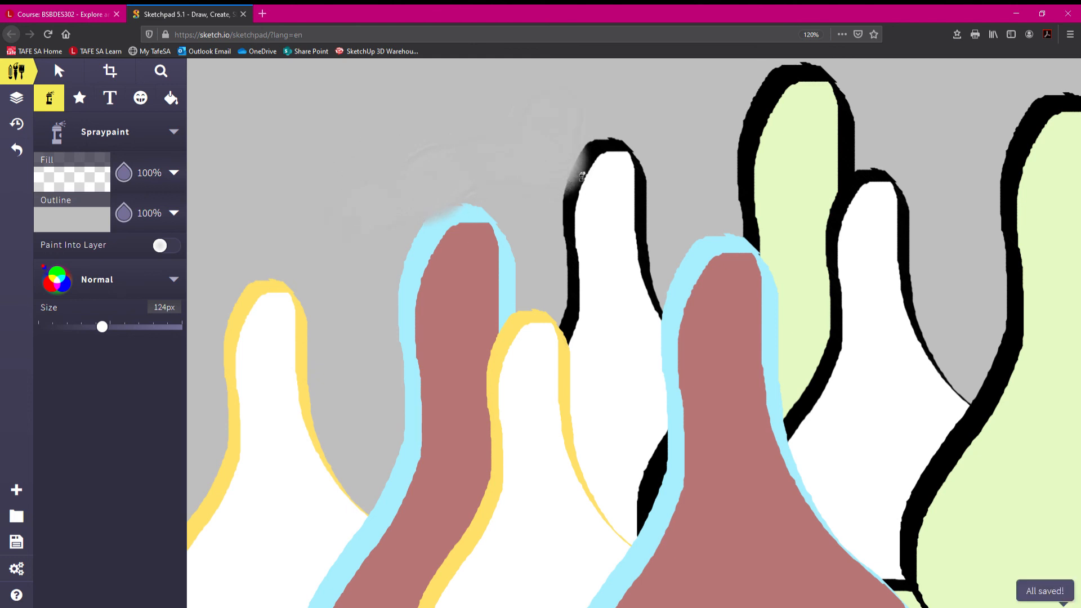
# - Delete the grey spray stroke over the background and droplet tips
pyautogui.click(59, 70)
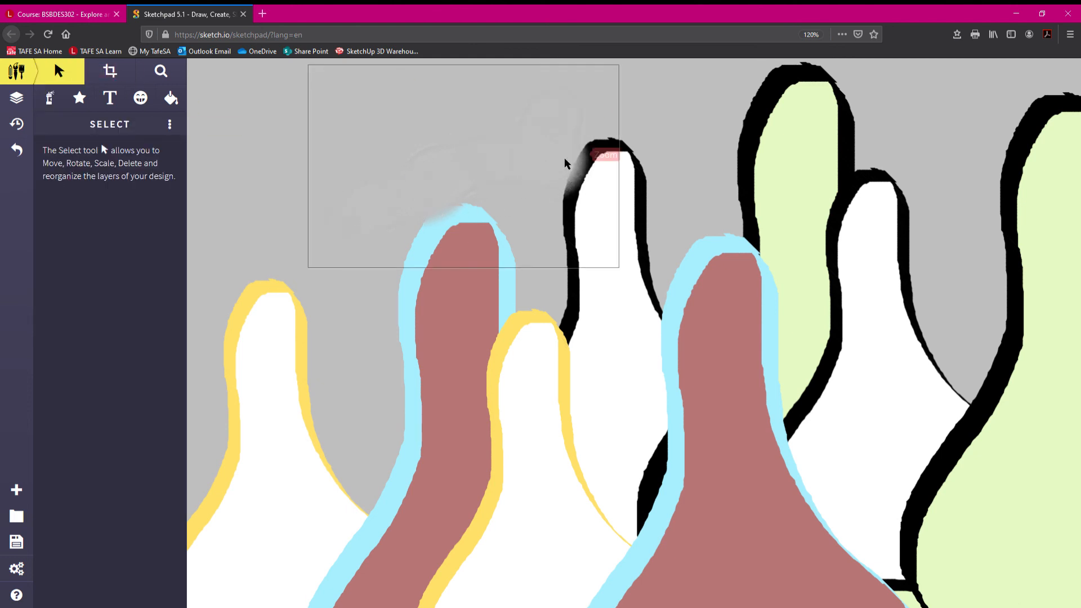
pyautogui.click(516, 144)
pyautogui.press('Delete')
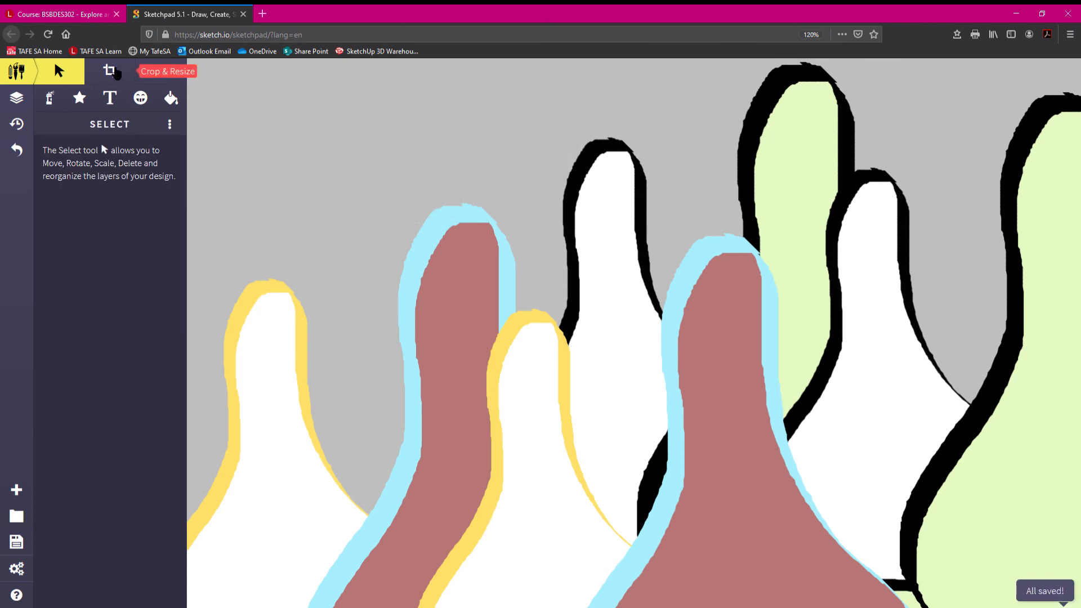
# - Crop the canvas to a rectangle of about 1042 × 683 px around the left group of overlapping droplets
pyautogui.click(112, 71)
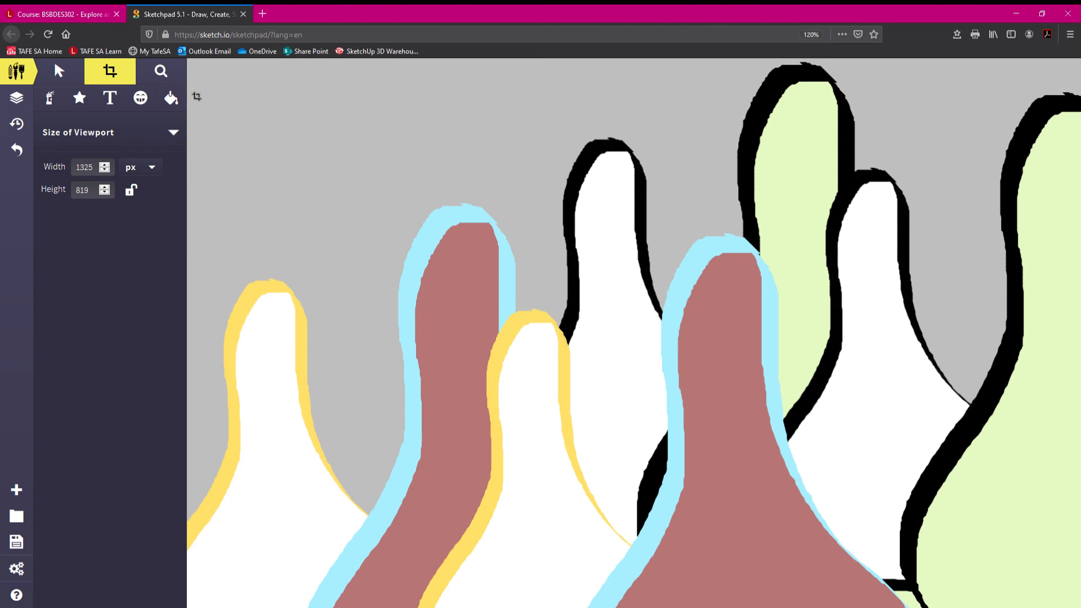
pyautogui.moveTo(197, 96); pyautogui.dragTo(896, 549)
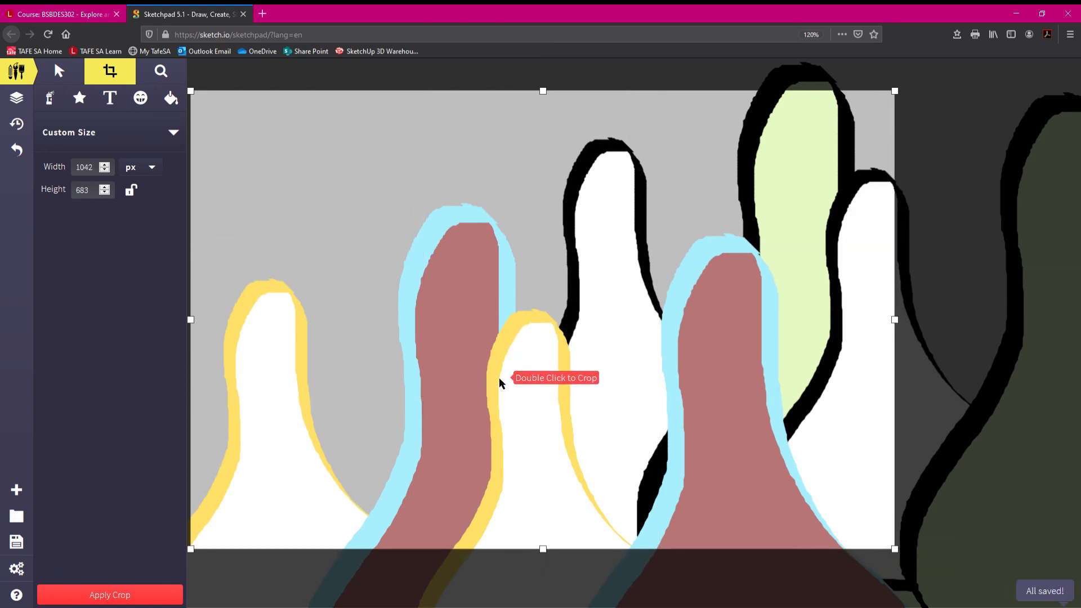
pyautogui.doubleClick(461, 339)
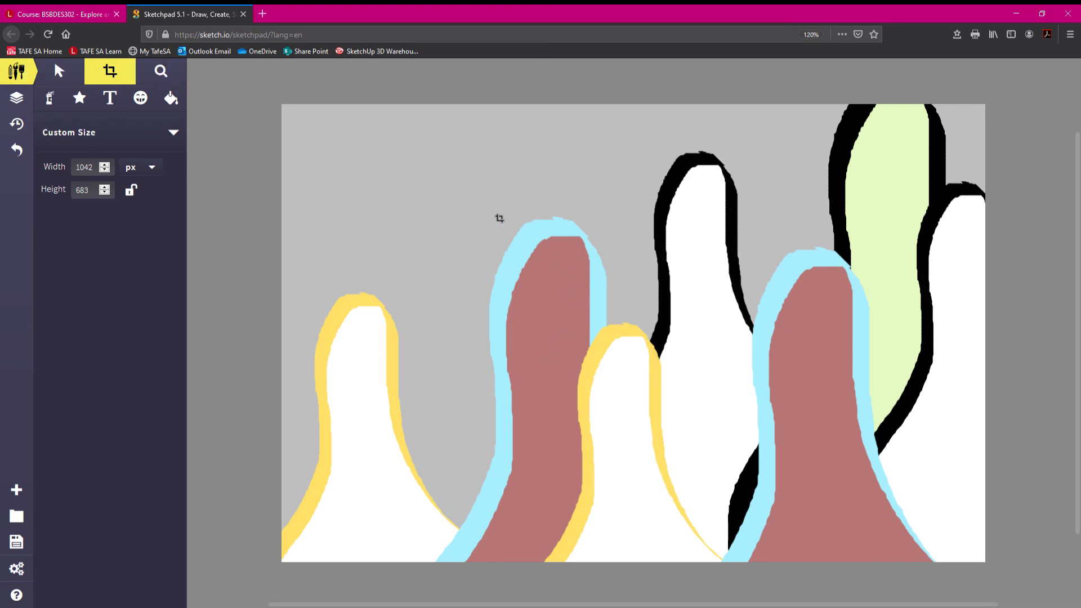
# - Save the cropped droplet design as a JPEG file
pyautogui.click(17, 542)
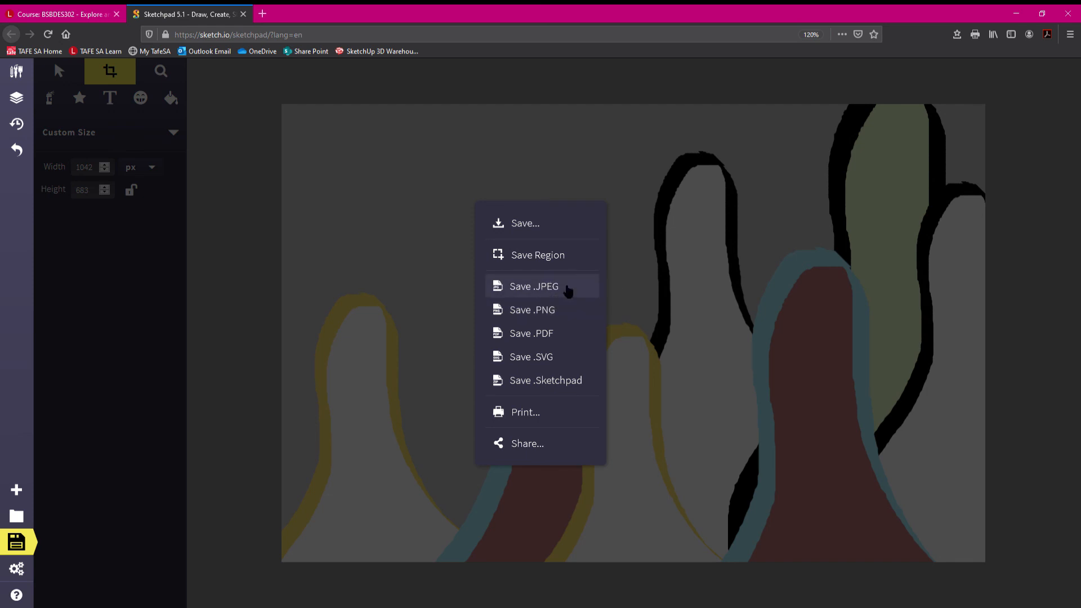
pyautogui.click(569, 291)
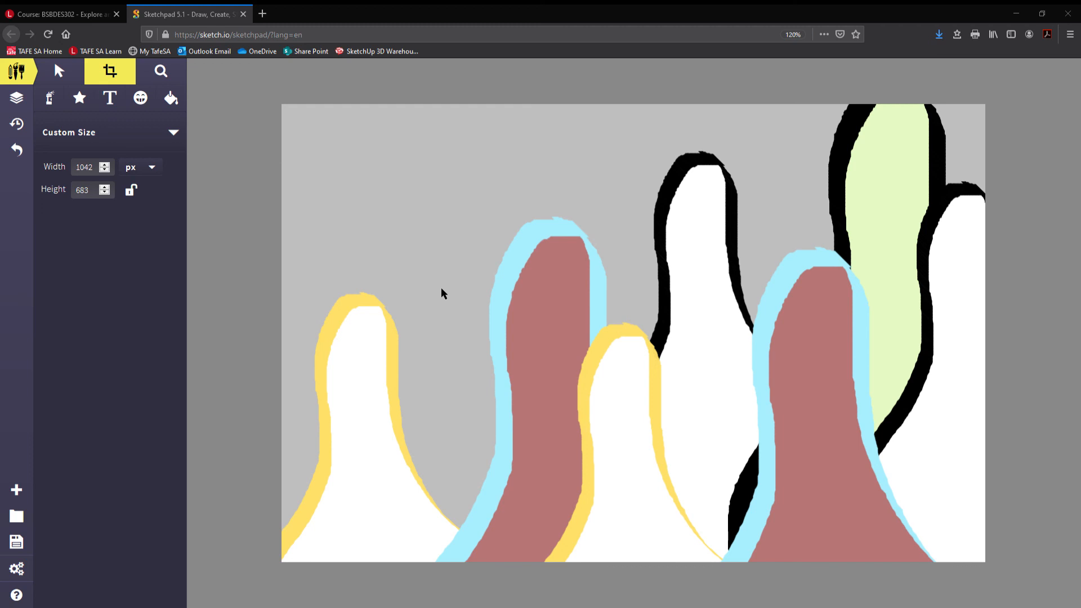
pyautogui.click(564, 25)
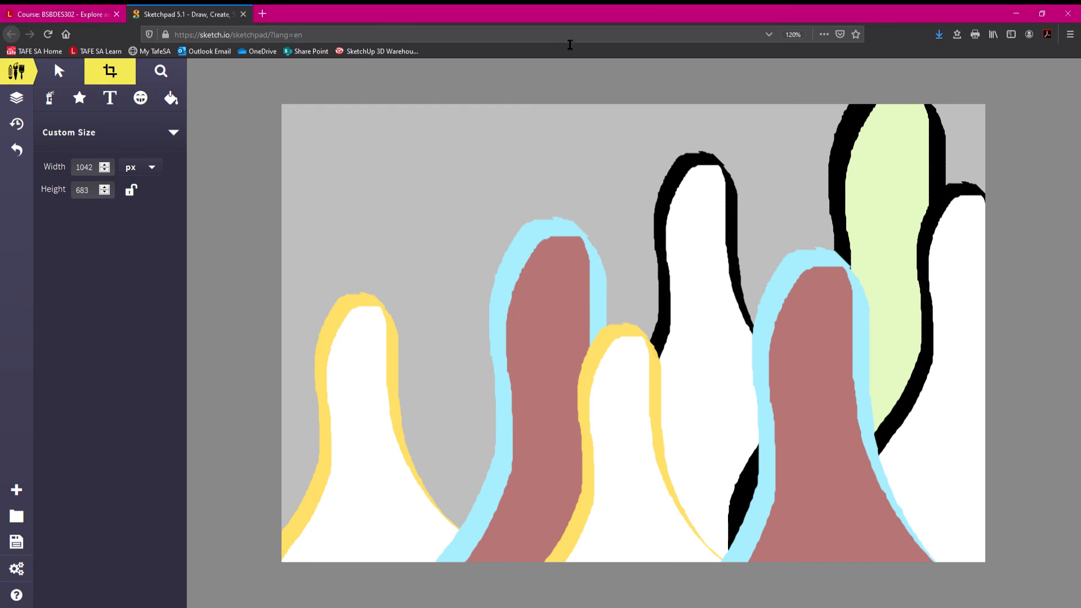